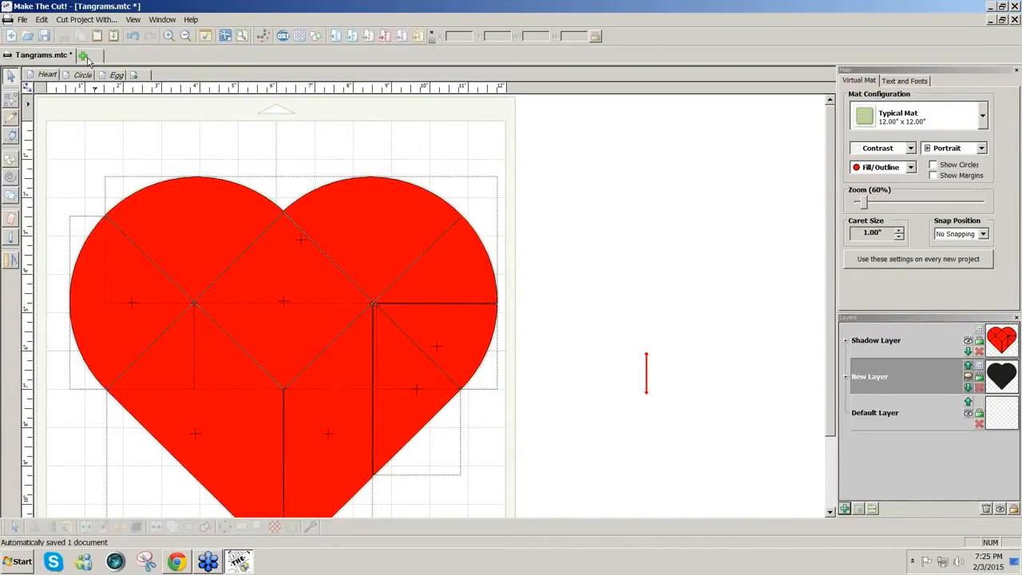
- Create a new project and open HeartTangram.png from the Desktop for pixel tracing
left_click(86, 58)
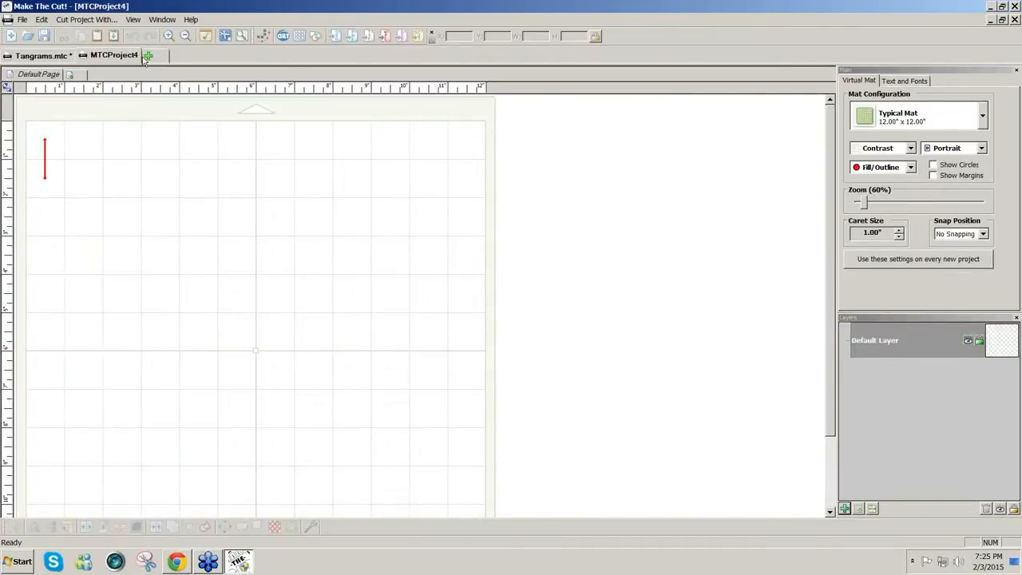
left_click(262, 38)
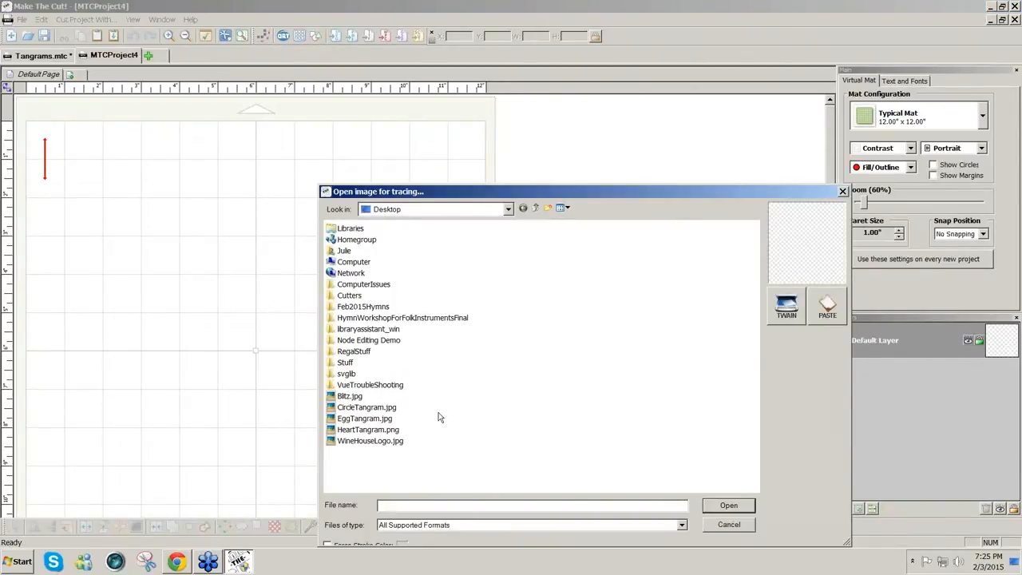
left_click(379, 435)
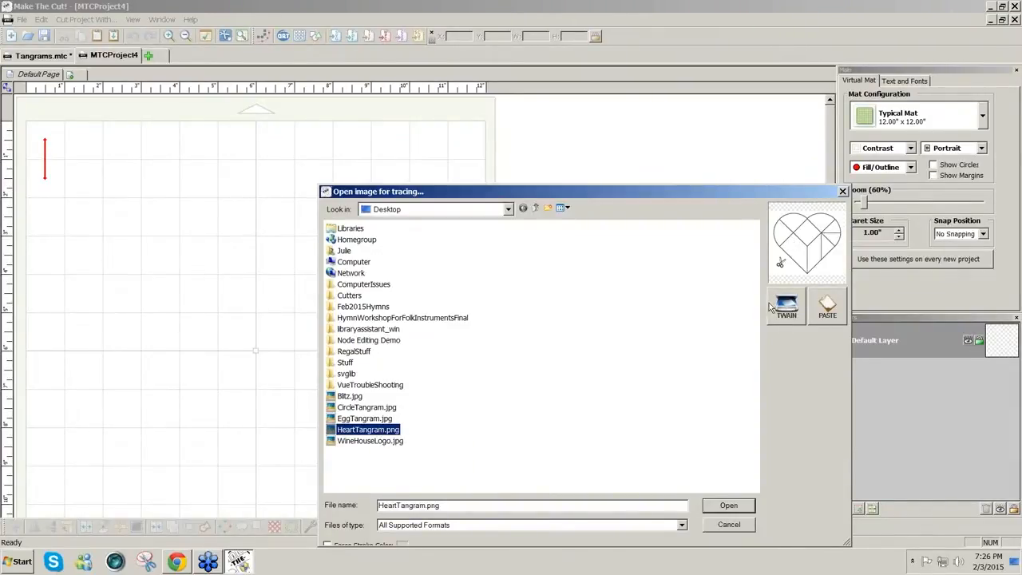
left_click(742, 511)
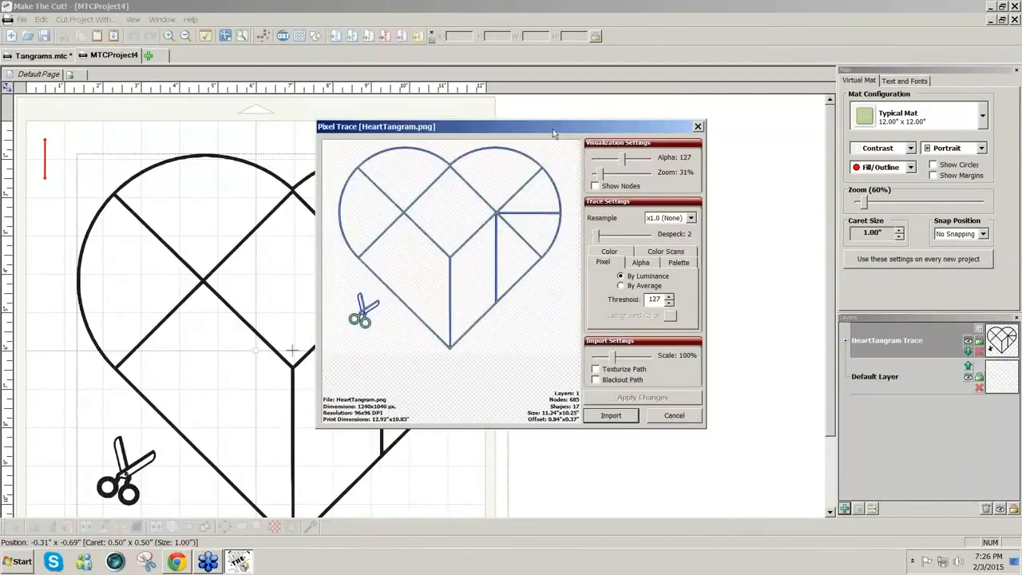
- Import the heart trace with the default trace settings, finish tracing and move the traced heart inside the mat's edges
left_click_drag(554, 130, 735, 125)
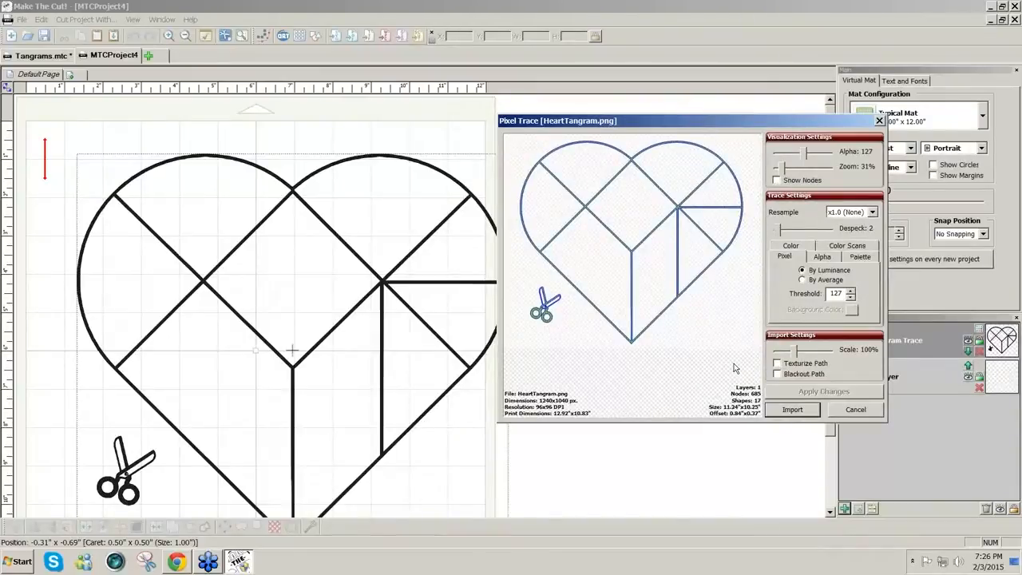
left_click(791, 410)
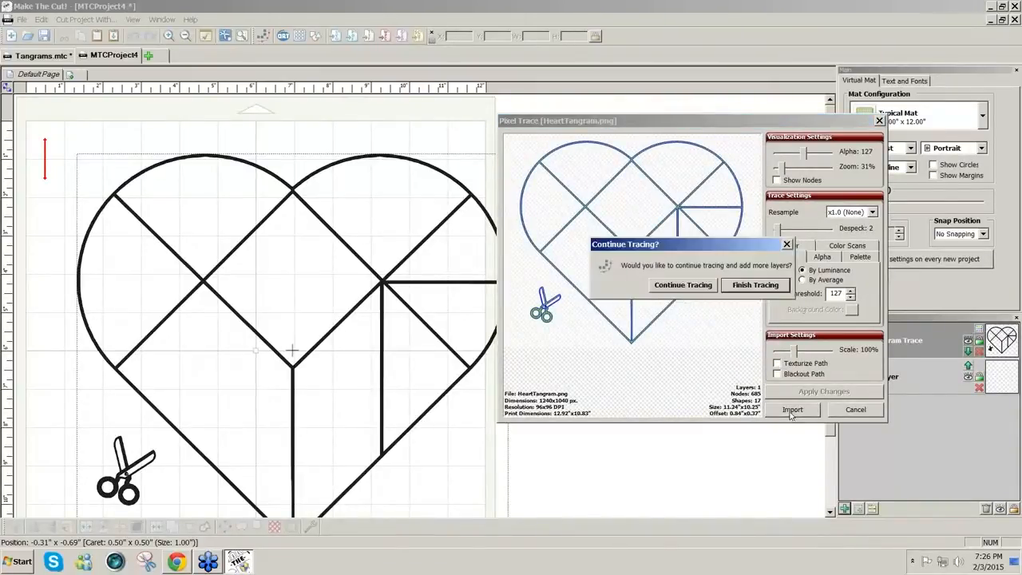
left_click(756, 285)
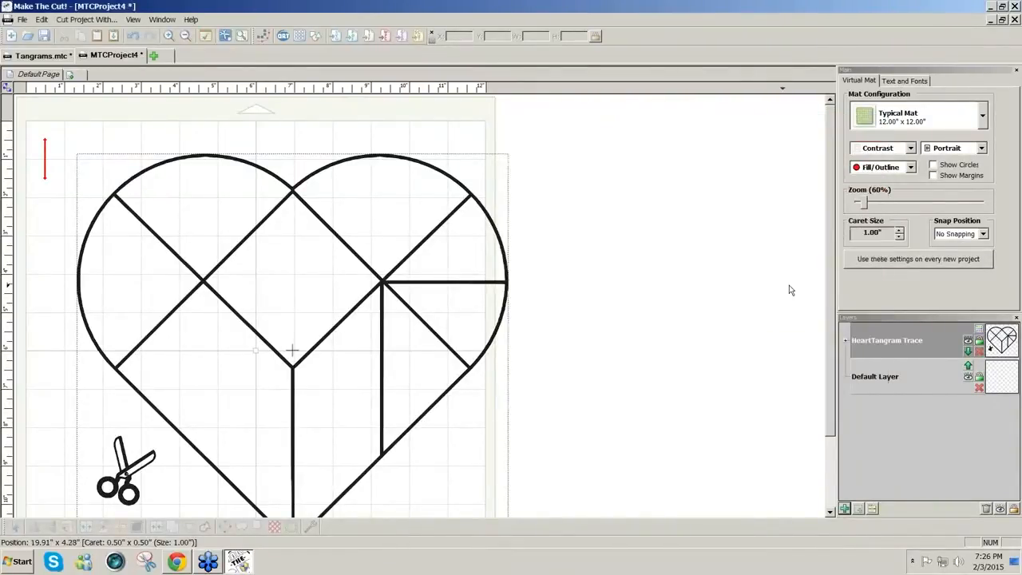
scroll(828, 303, "down", 2)
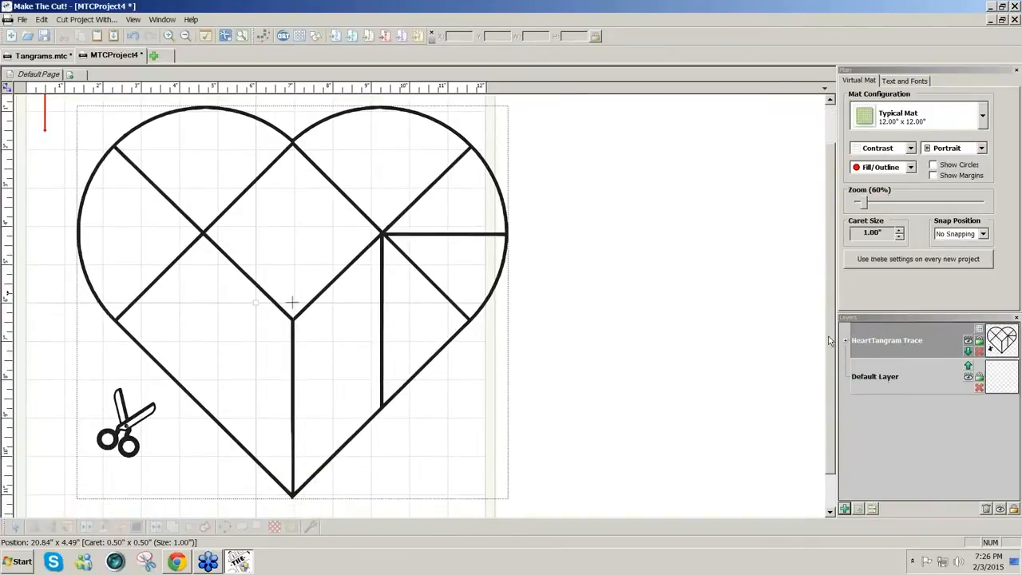
left_click_drag(323, 309, 293, 311)
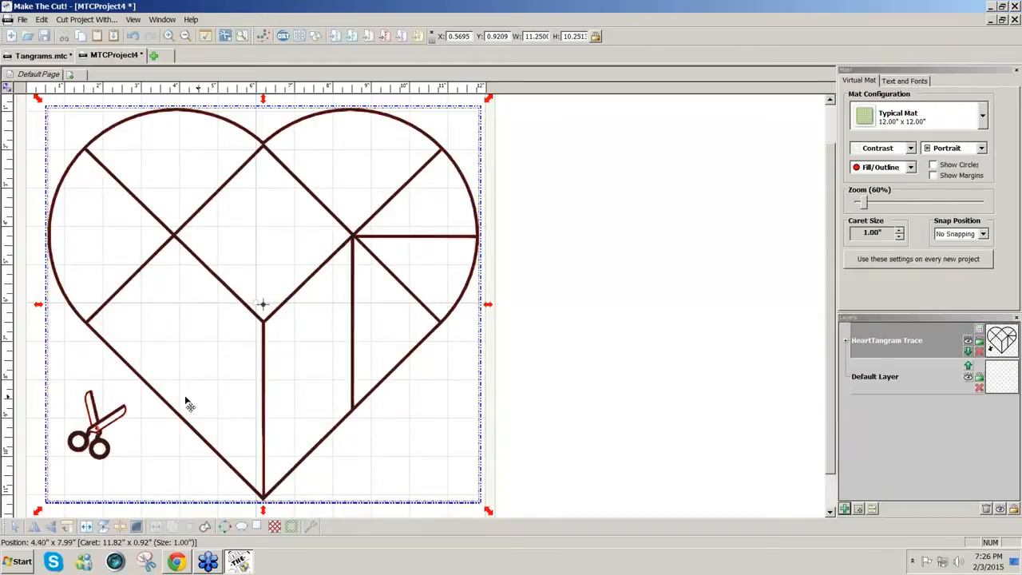
- Break the traced heart into its outer contour and inner shapes, and put the inner shapes on a new layer
left_click(103, 527)
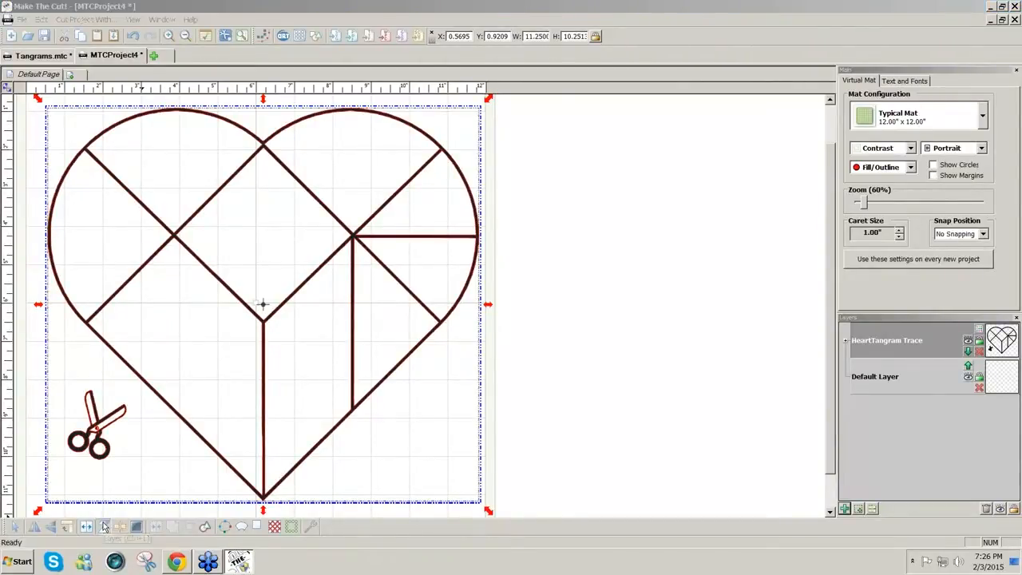
left_click(694, 462)
left_click(312, 428)
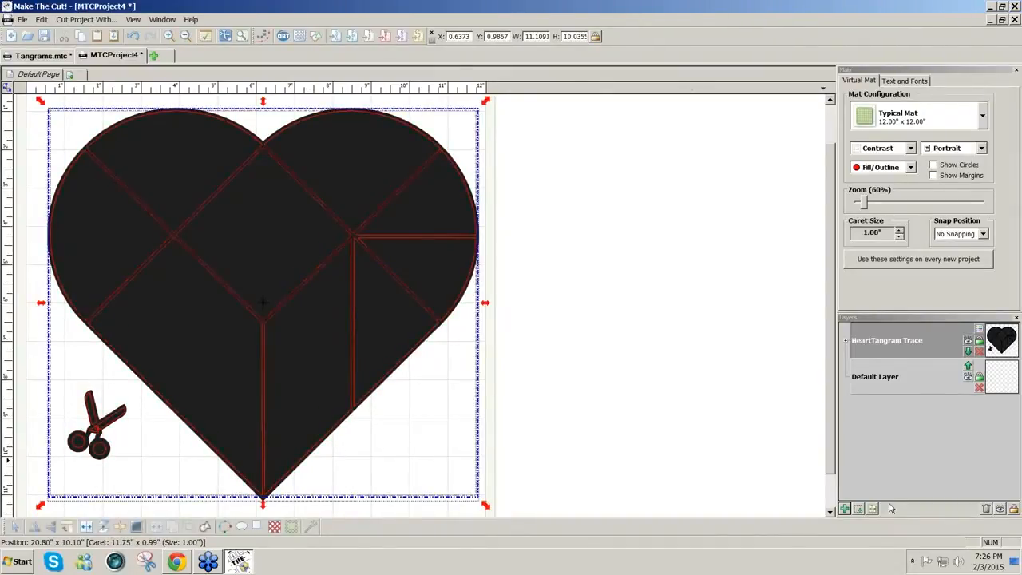
left_click(859, 510)
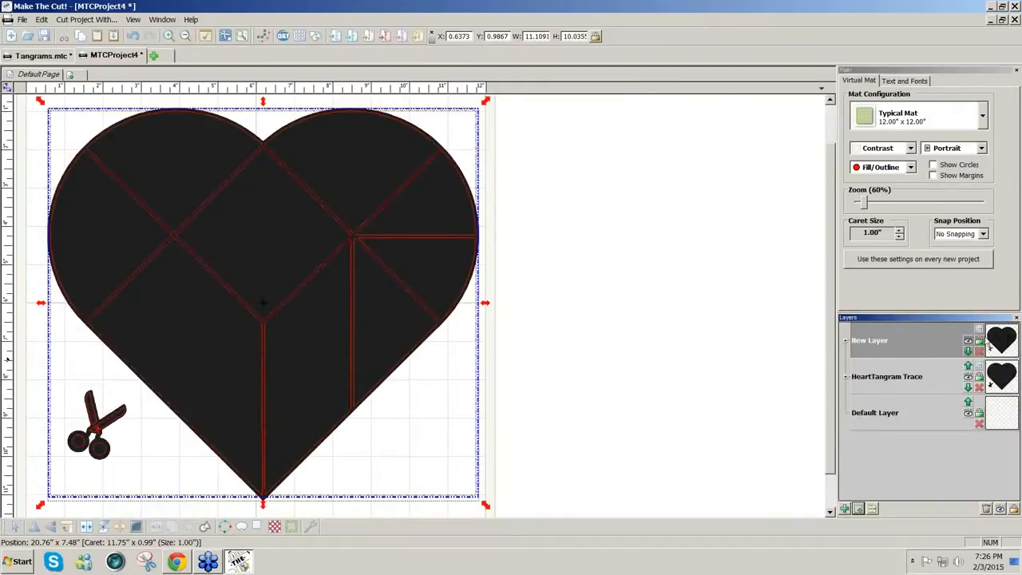
- Color the new layer pale yellow and the HeartTangram Trace layer light turquoise, checking the layers by toggling the new layer's visibility
left_click(980, 329)
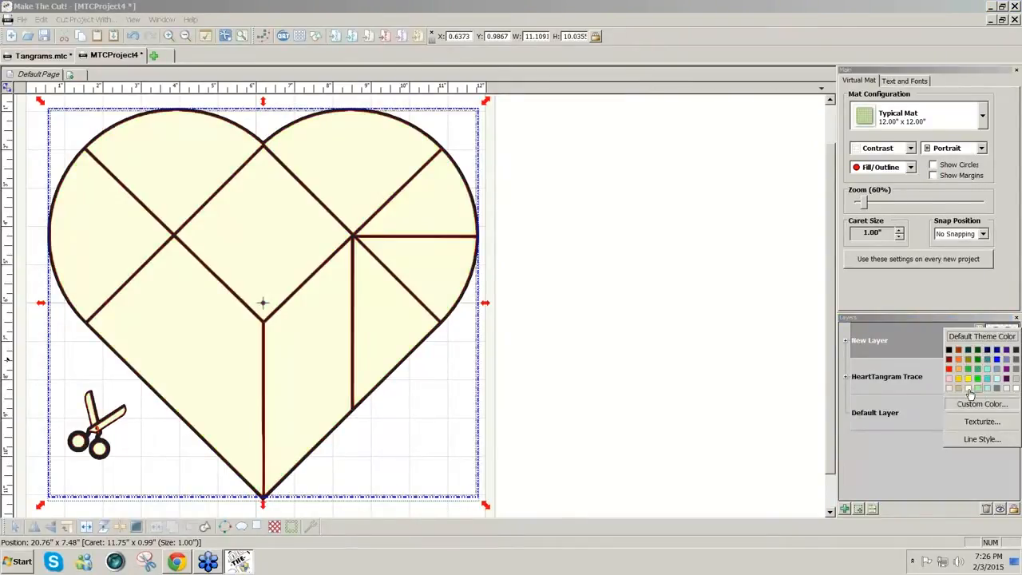
left_click(971, 391)
left_click(978, 367)
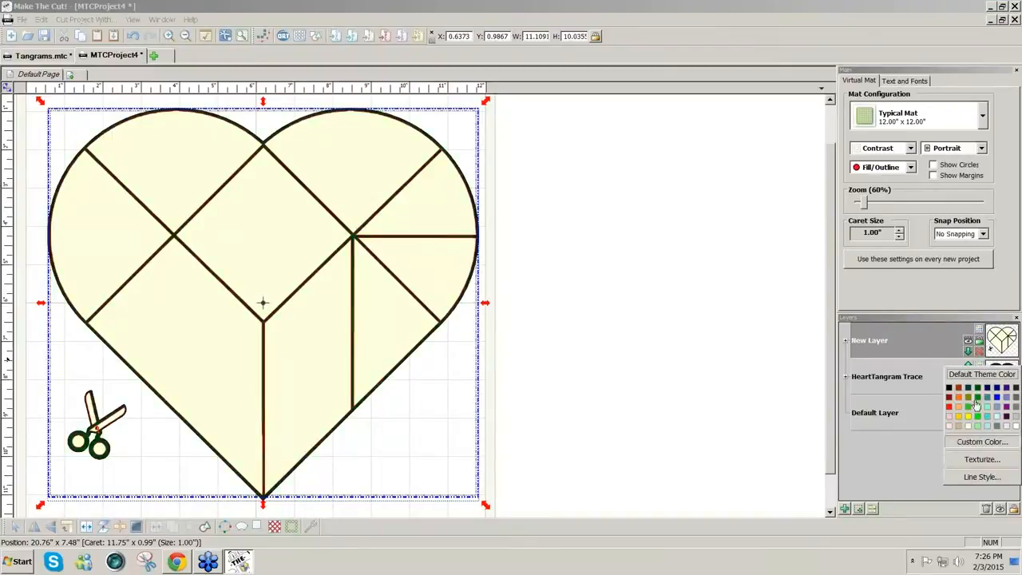
left_click(990, 430)
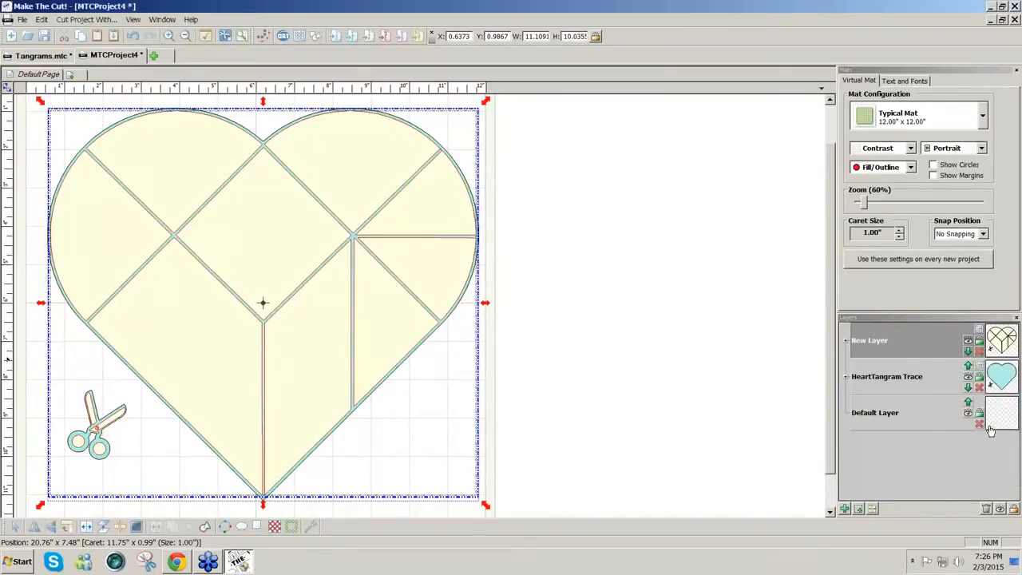
left_click(639, 381)
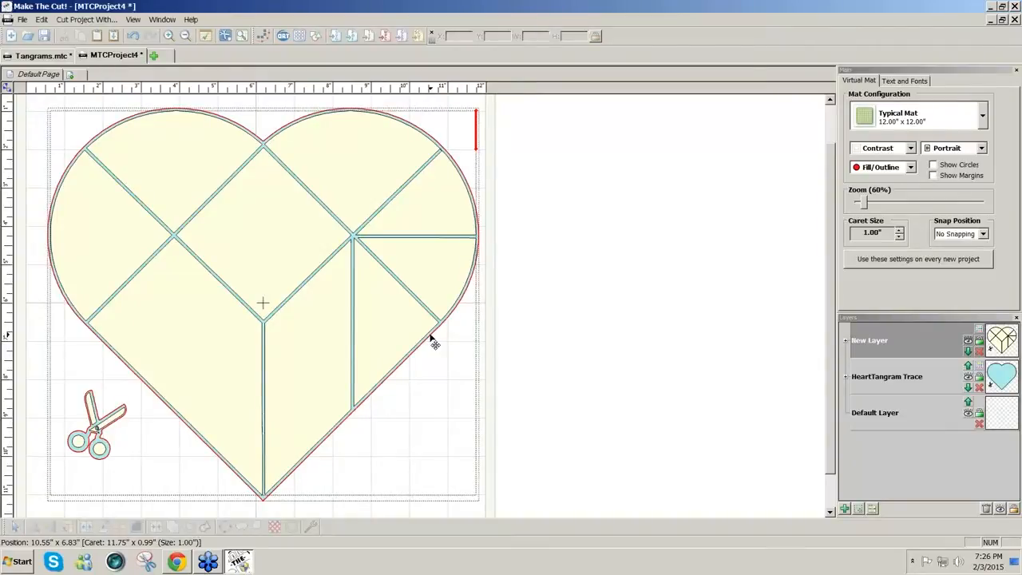
left_click(969, 341)
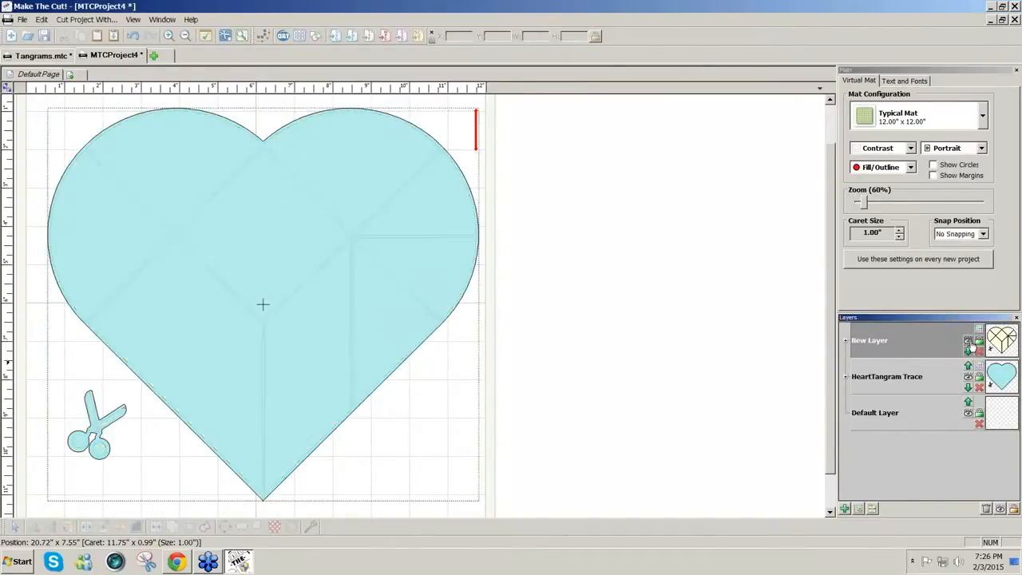
left_click(969, 341)
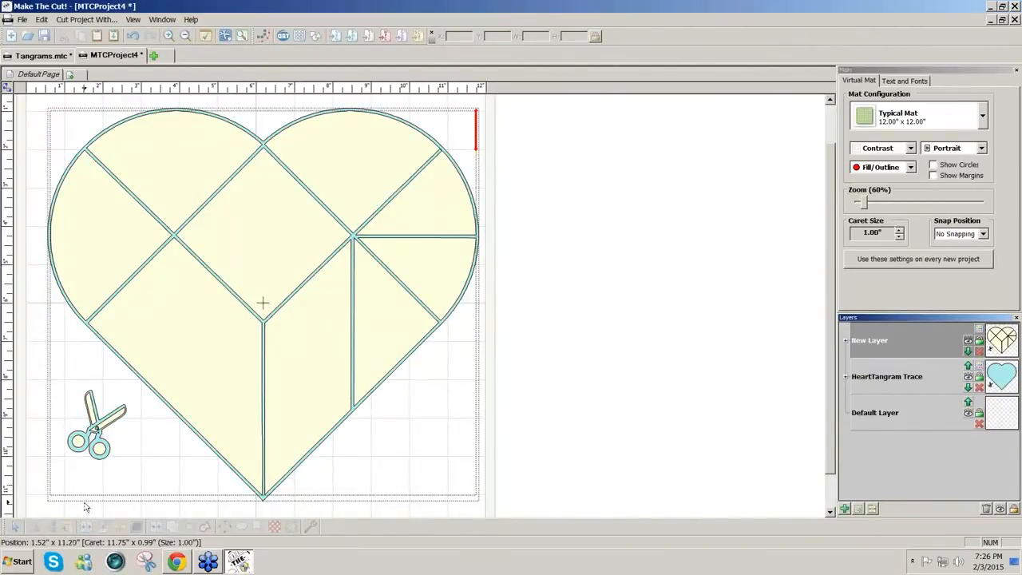
- Split the inner shapes on the new layer into separate pieces and delete the small shapes inside the scissors
left_click(209, 414)
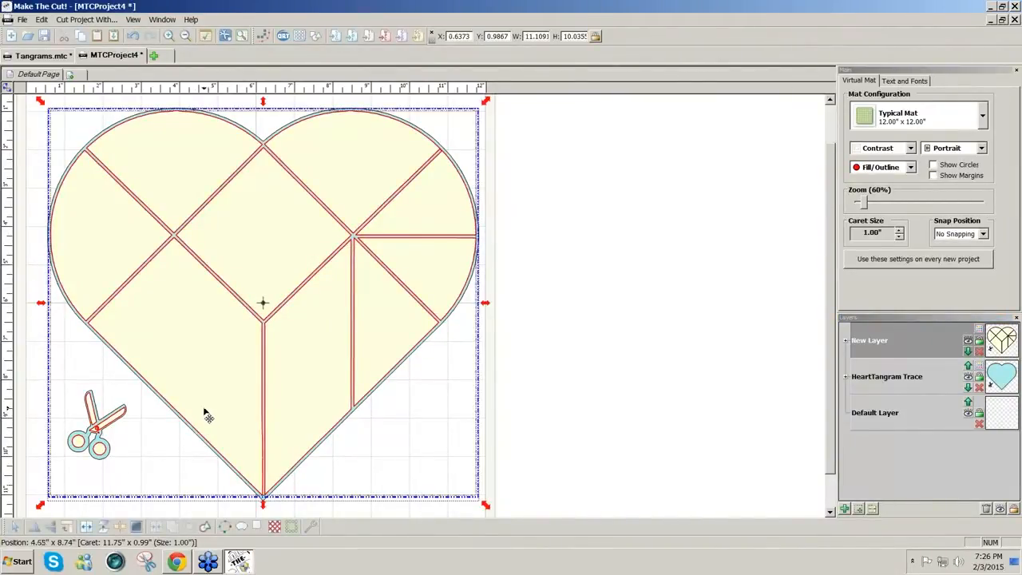
left_click(83, 528)
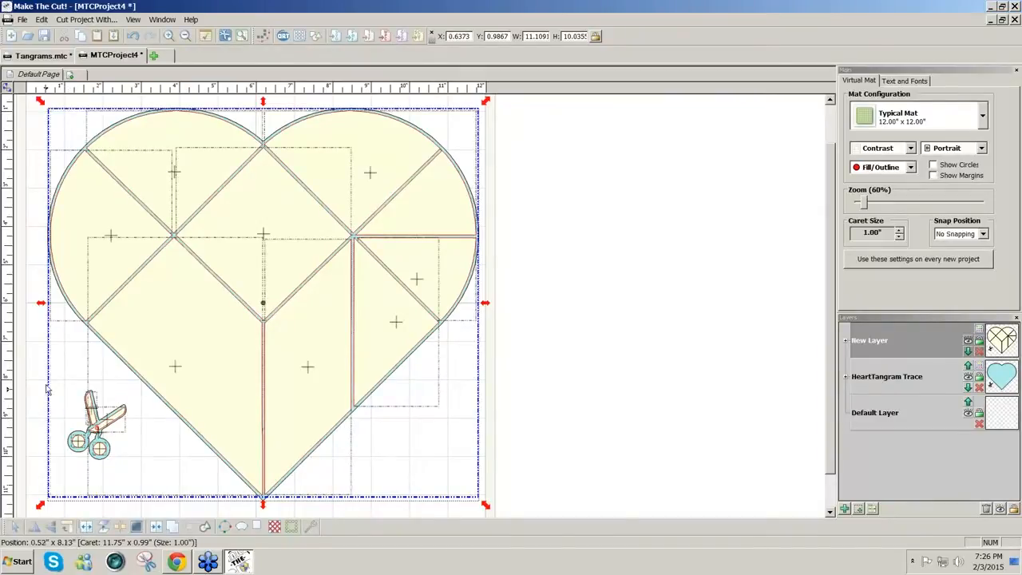
left_click_drag(33, 367, 148, 489)
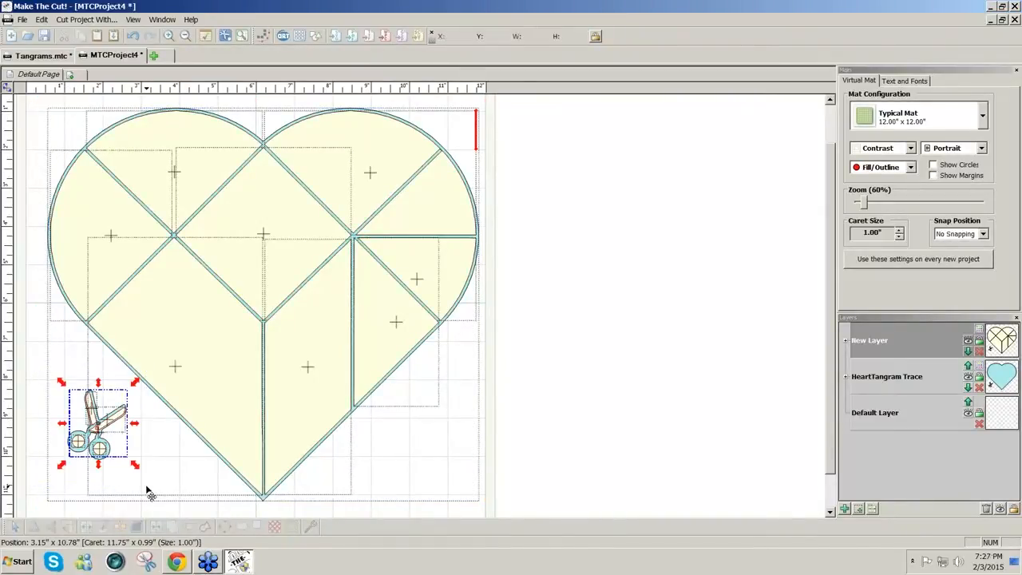
left_click(148, 491)
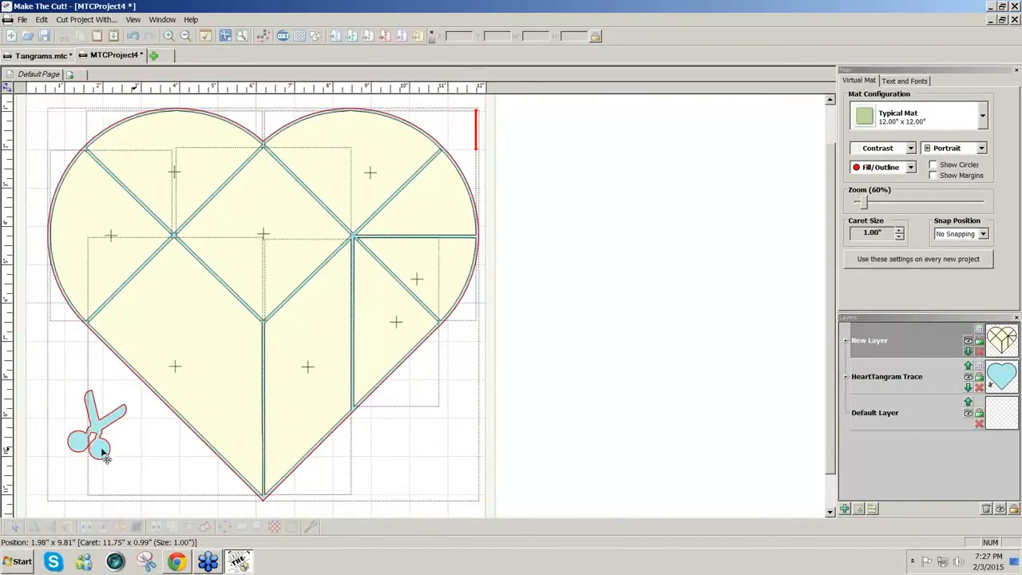
- Split the outer contours of the HeartTangram Trace layer and delete the scissors silhouette
key("ctrl+a")
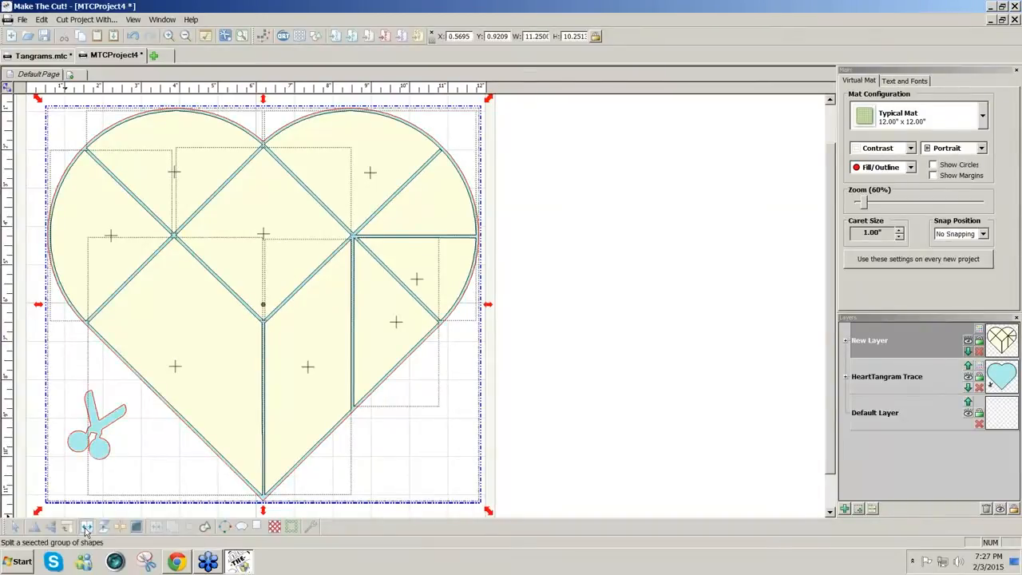
left_click_drag(25, 366, 140, 513)
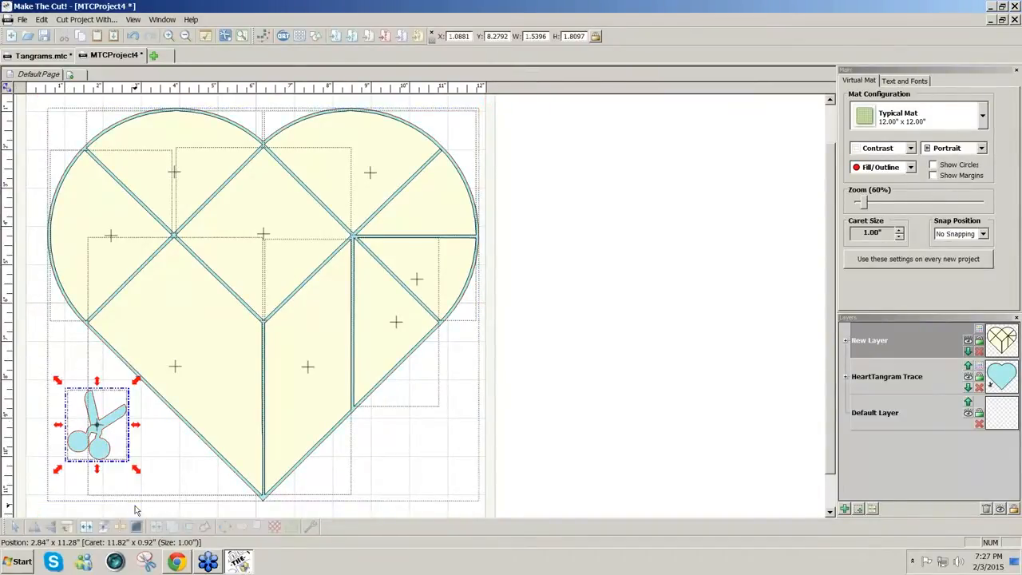
key("Delete")
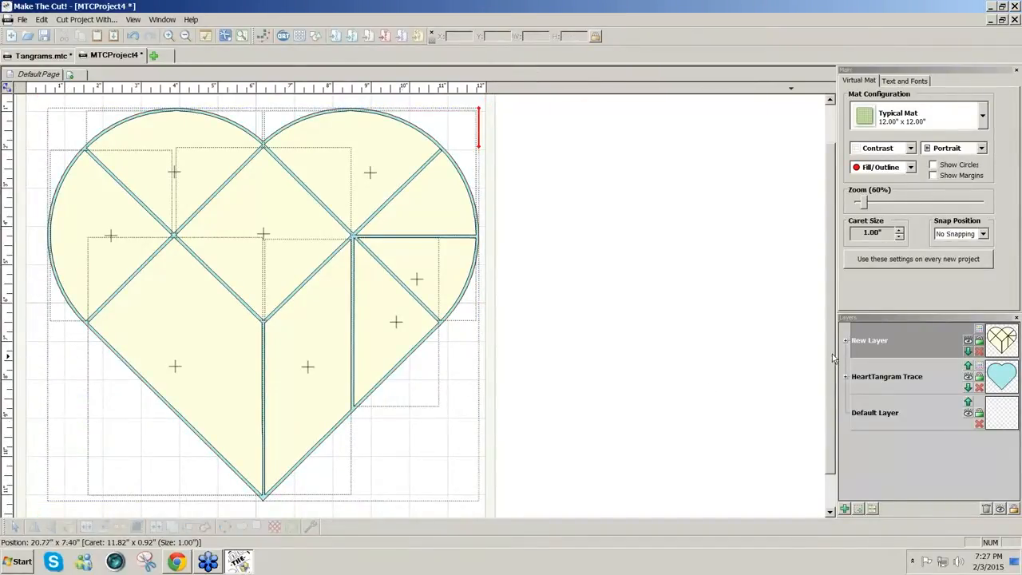
- Hide the HeartTangram Trace layer to leave only the separate tangram pieces displayed
scroll(833, 362, "up", 2)
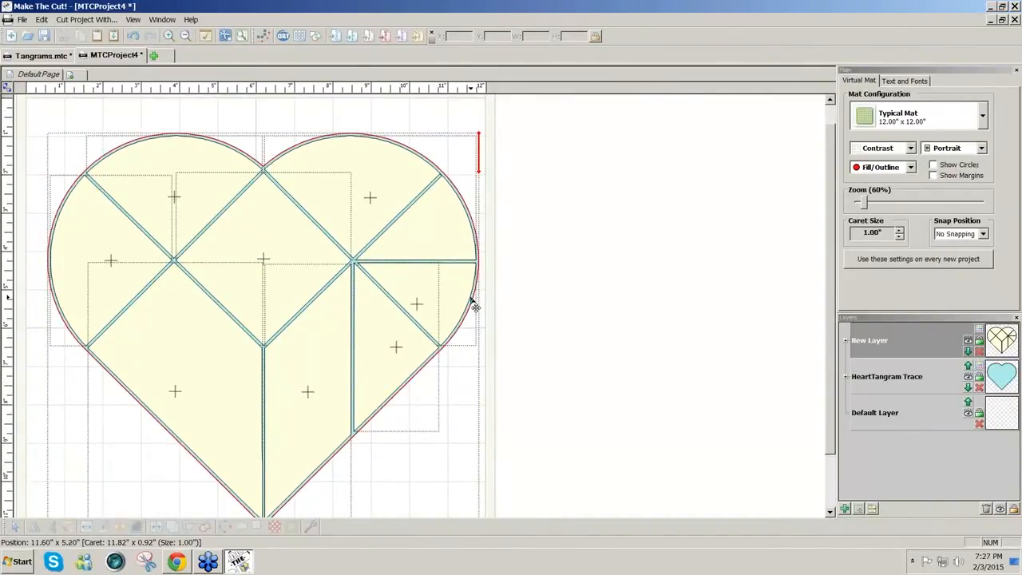
left_click(968, 381)
left_click(402, 342)
left_click(245, 274)
left_click(183, 250)
left_click(362, 225)
left_click(519, 237)
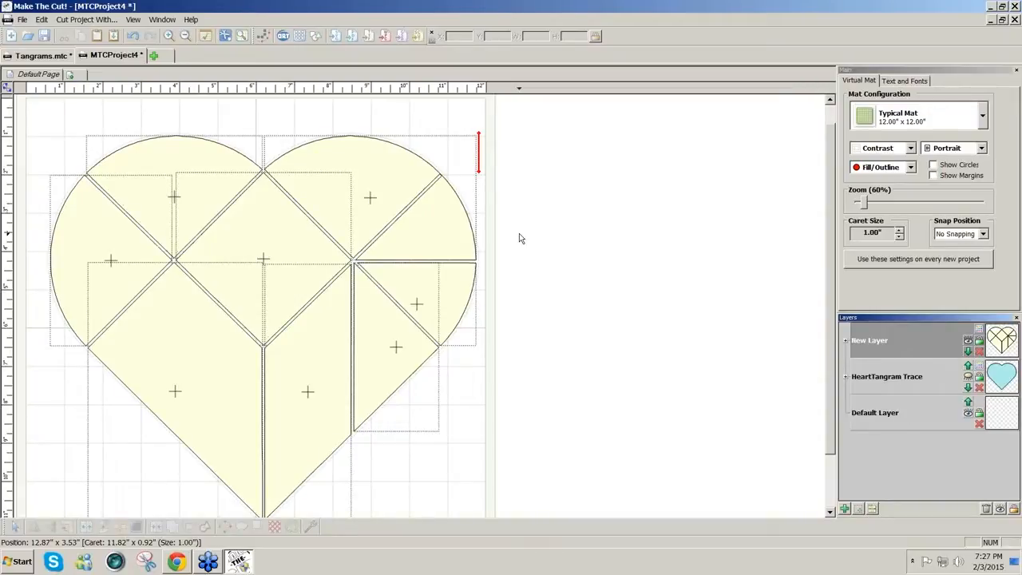
- Move the parallelogram, the large lower-left piece and the left and upper curved pieces inward to close the gaps around the central square
left_click(315, 398)
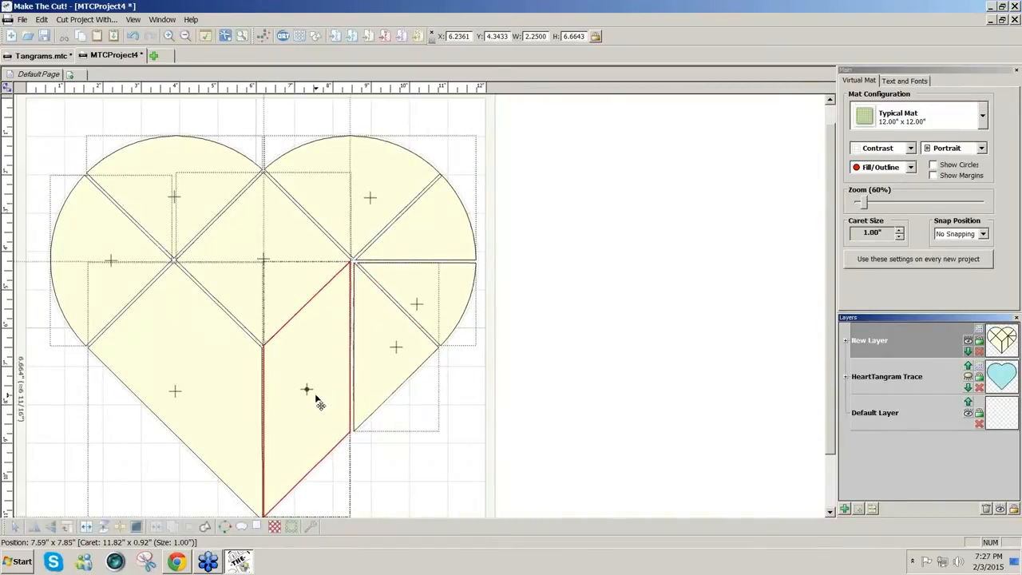
left_click(239, 388)
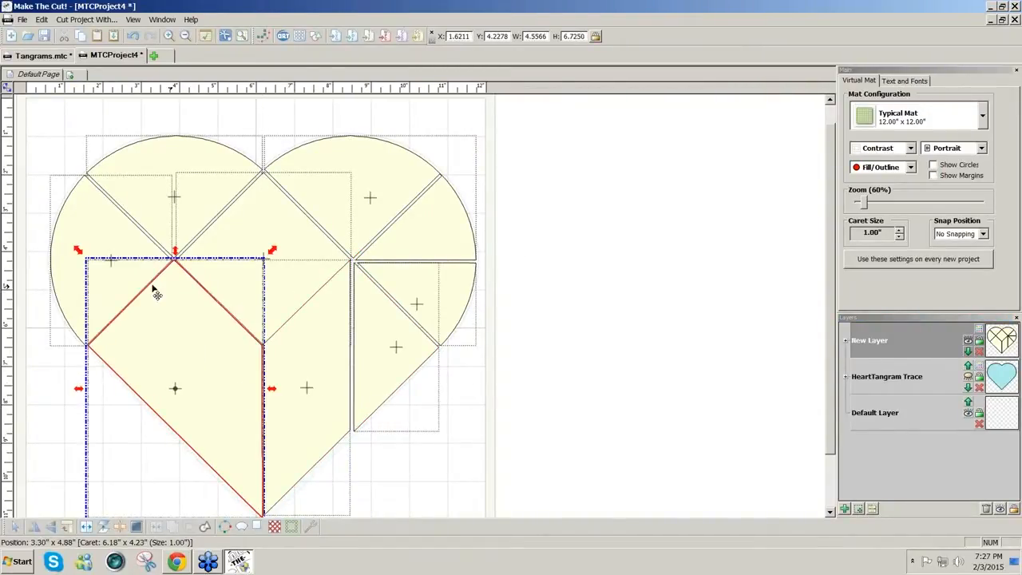
left_click(142, 255)
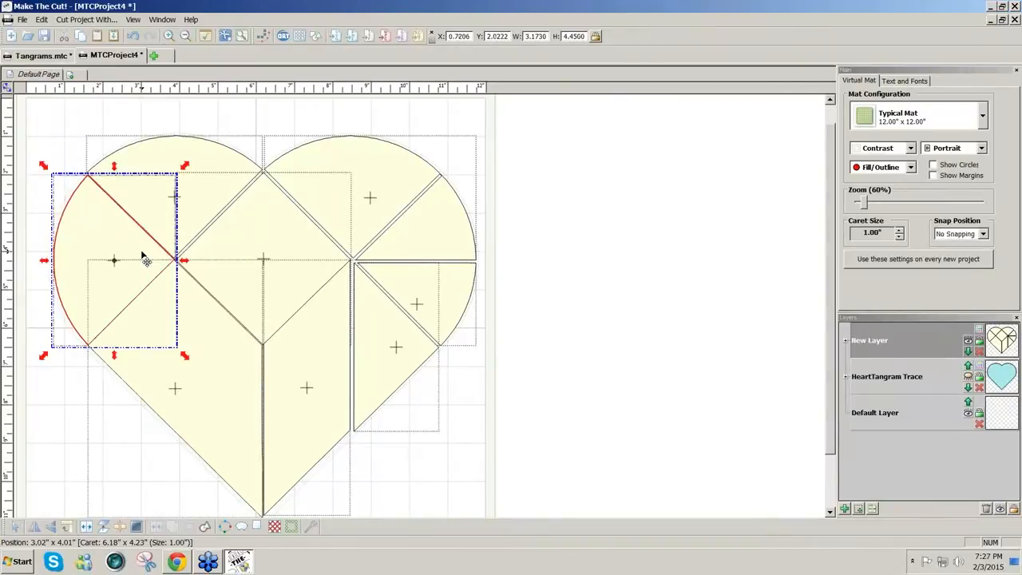
left_click(212, 164)
left_click(352, 162)
left_click(349, 168)
left_click_drag(414, 234, 413, 233)
left_click(612, 245)
- Try to close the remaining gaps in the heart's right half by moving the small wedge, the triangle below it and the upper-right lobe
left_click_drag(440, 307, 436, 309)
left_click(413, 361)
mouse_move(413, 361)
left_mouse_down()
mouse_move(404, 354)
mouse_move(399, 372)
left_mouse_up()
left_click(451, 314)
left_click_drag(448, 315, 446, 310)
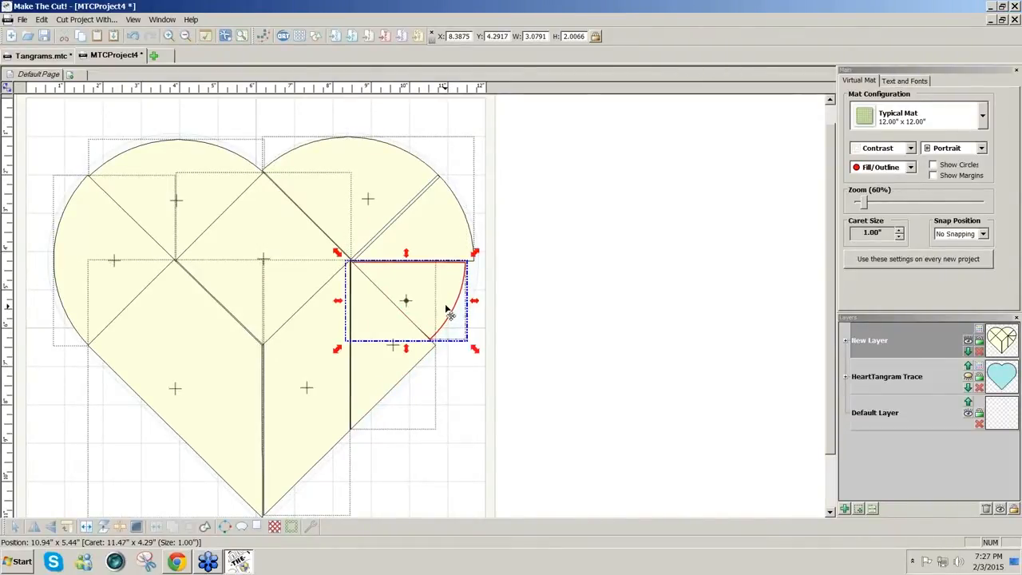
left_click_drag(428, 244, 427, 243)
left_click(560, 255)
left_click(429, 229)
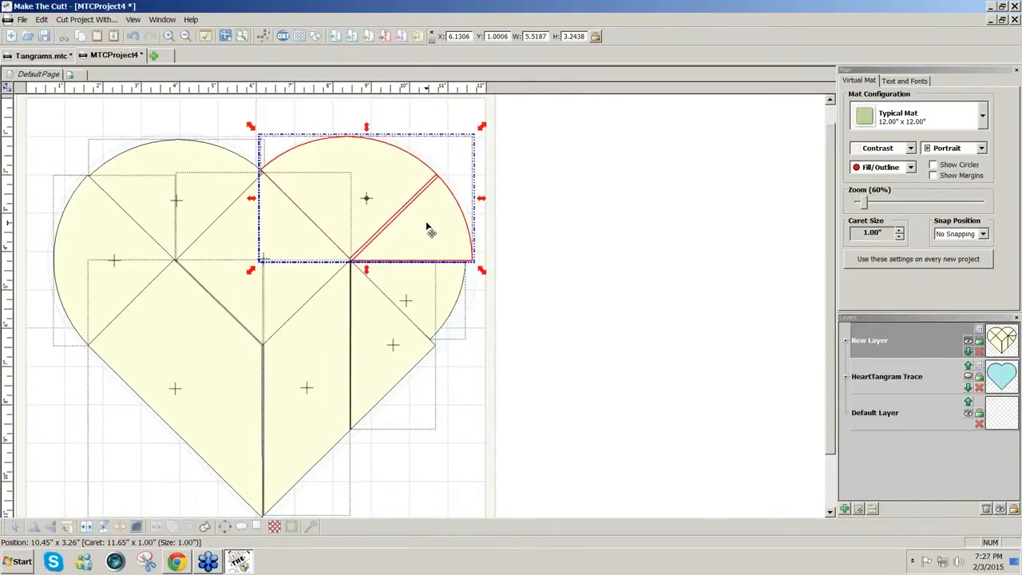
left_click_drag(428, 229, 429, 228)
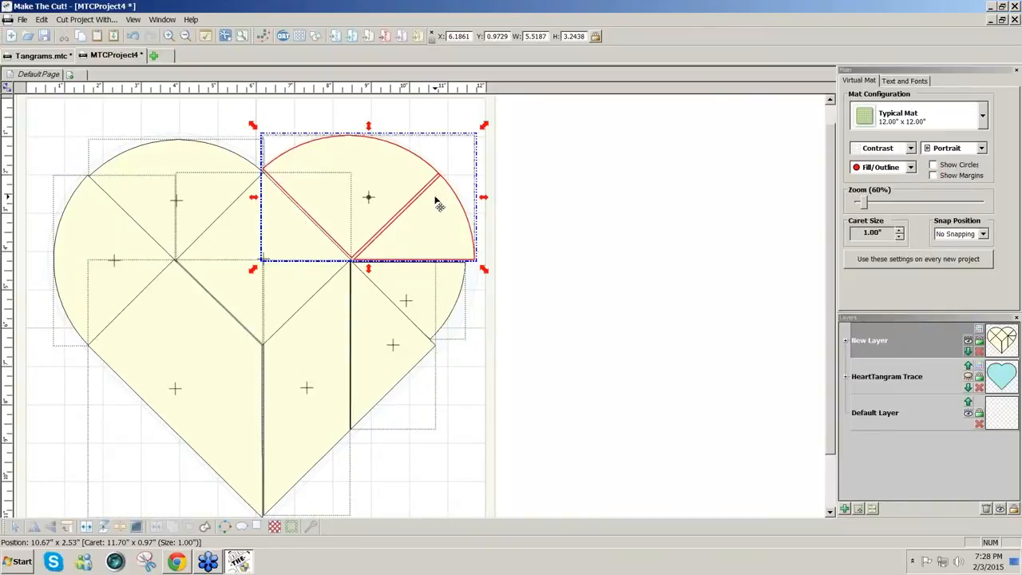
left_click(555, 361)
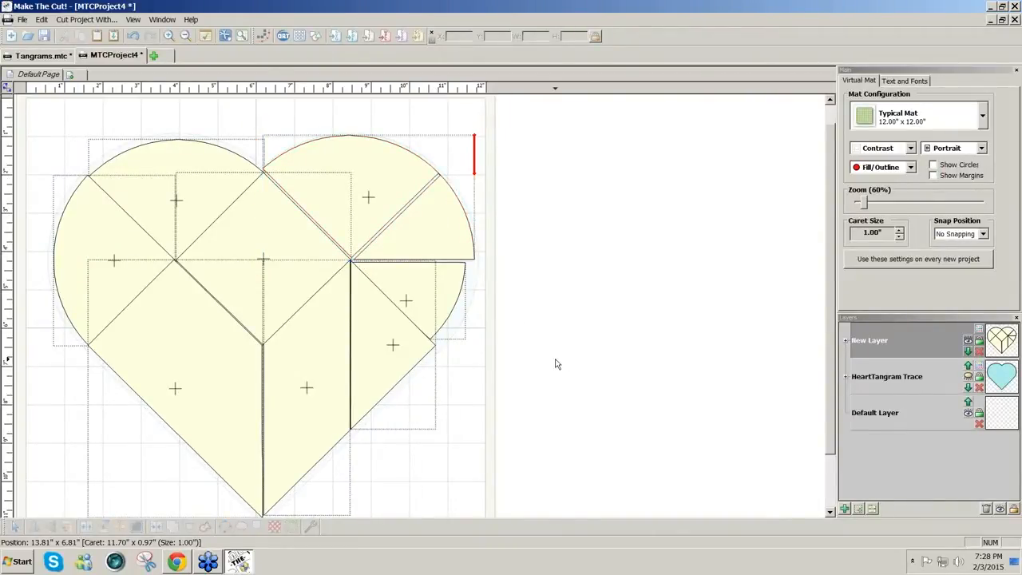
- Undo the latest moves of the right-hand tangram pieces
key("ctrl+z")
key("ctrl+z")
key("ctrl+z")
key("ctrl+z")
key("ctrl+z")
key("ctrl+z")
key("ctrl+z")
key("ctrl+z")
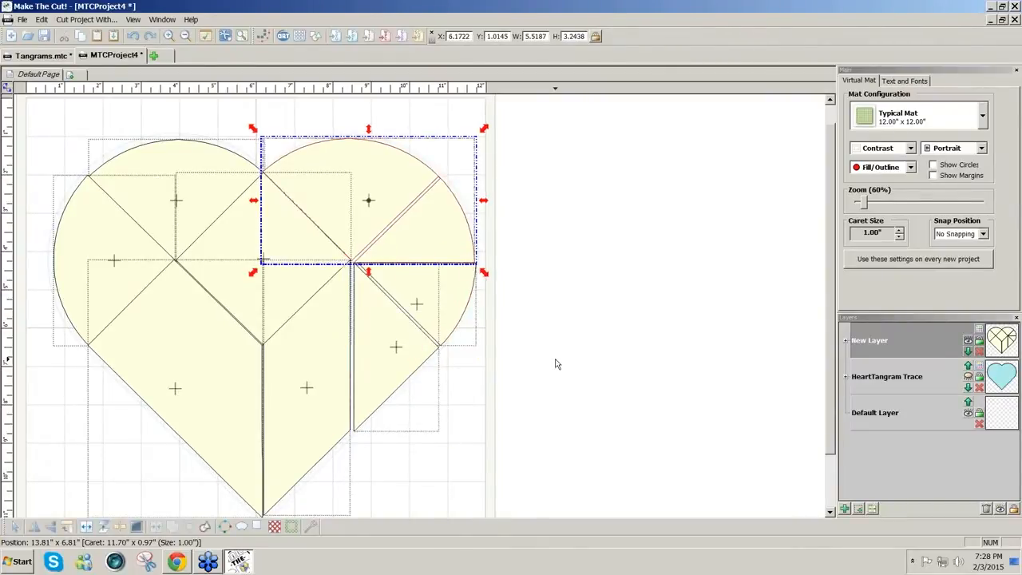
- Undo the remaining tangram piece moves and hide the HeartTangram Trace layer again
key("ctrl+z")
key("ctrl+z")
key("ctrl+z")
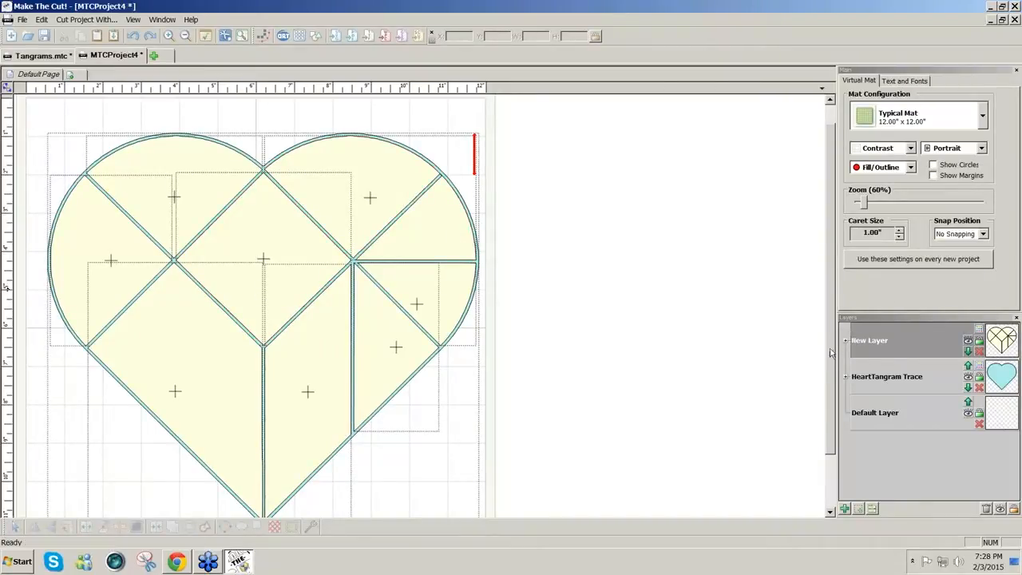
left_click(968, 377)
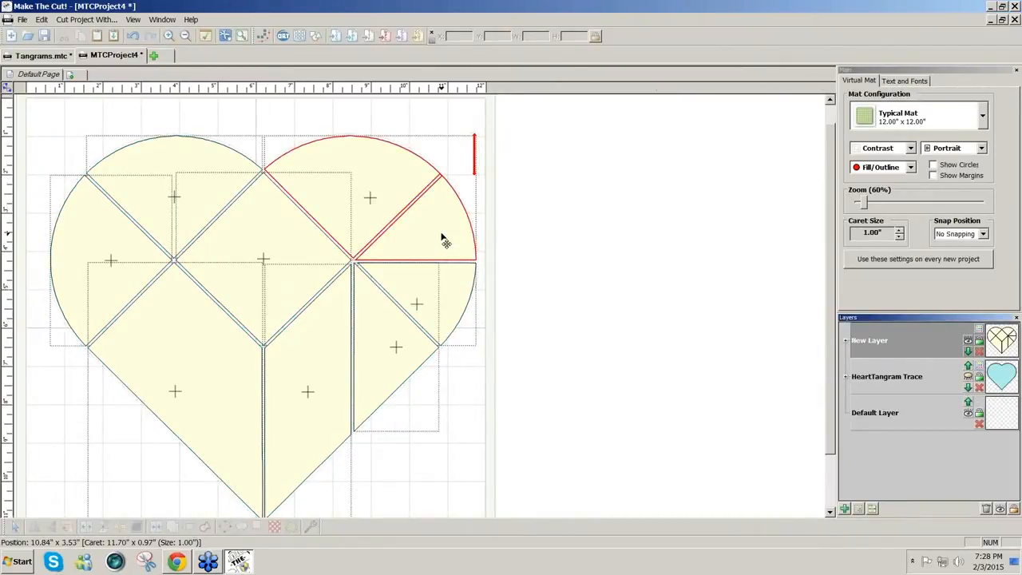
left_click(9, 88)
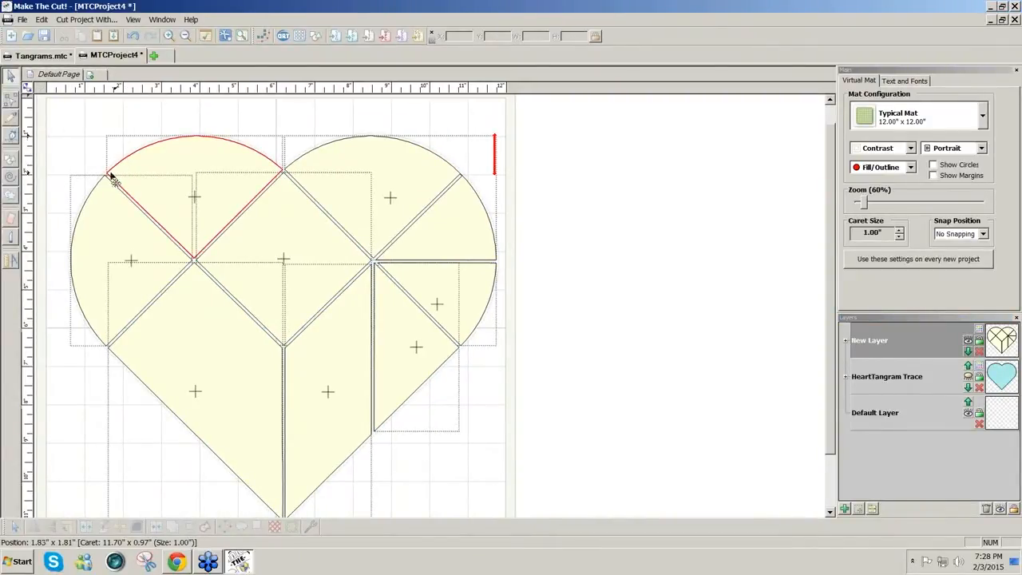
- Shift the heart's upper-left curved piece toward its left neighbor, then set it back near its original place beside the central square
left_click(141, 191)
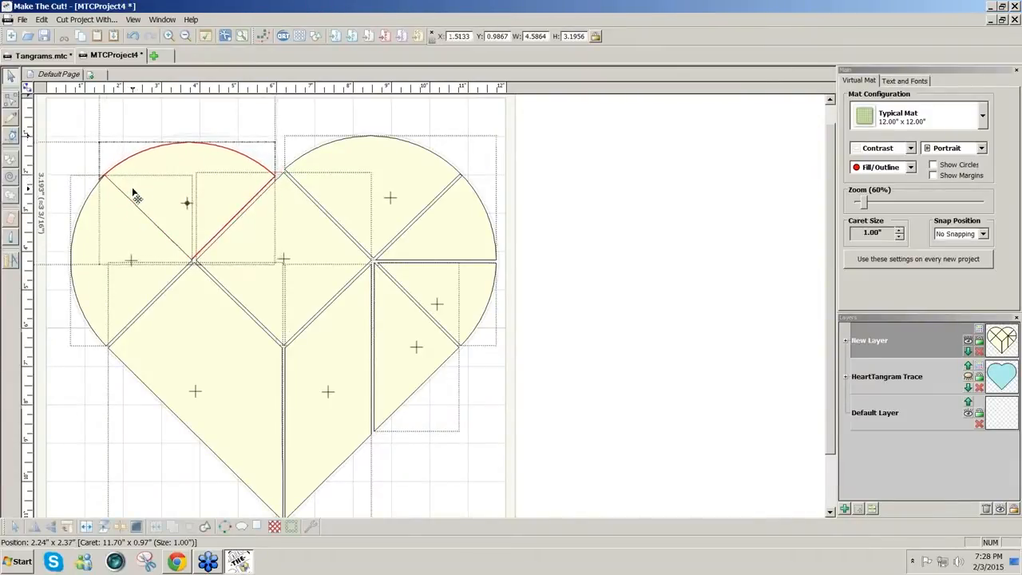
left_click_drag(141, 190, 137, 187)
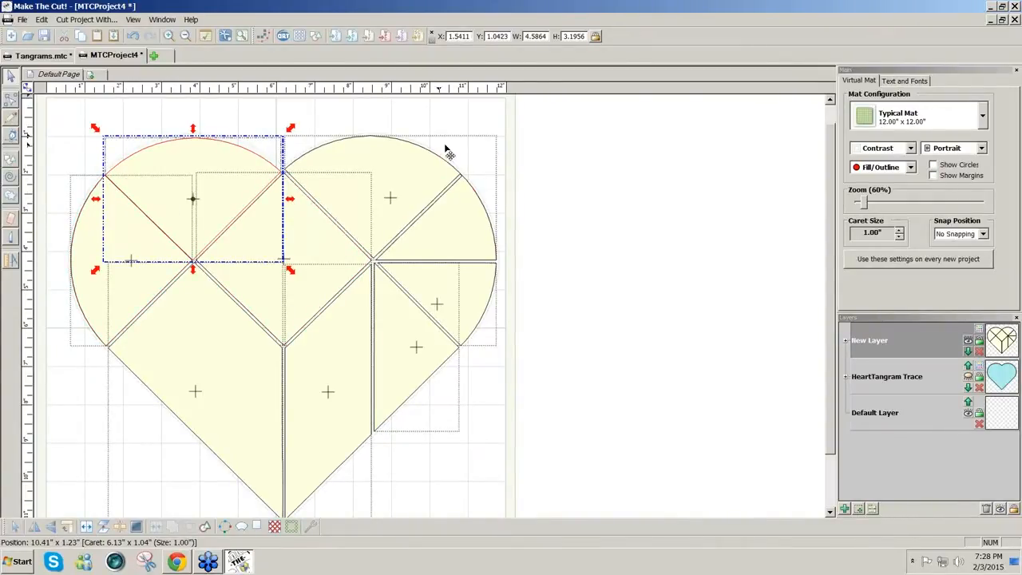
left_click(453, 121)
left_click(241, 189)
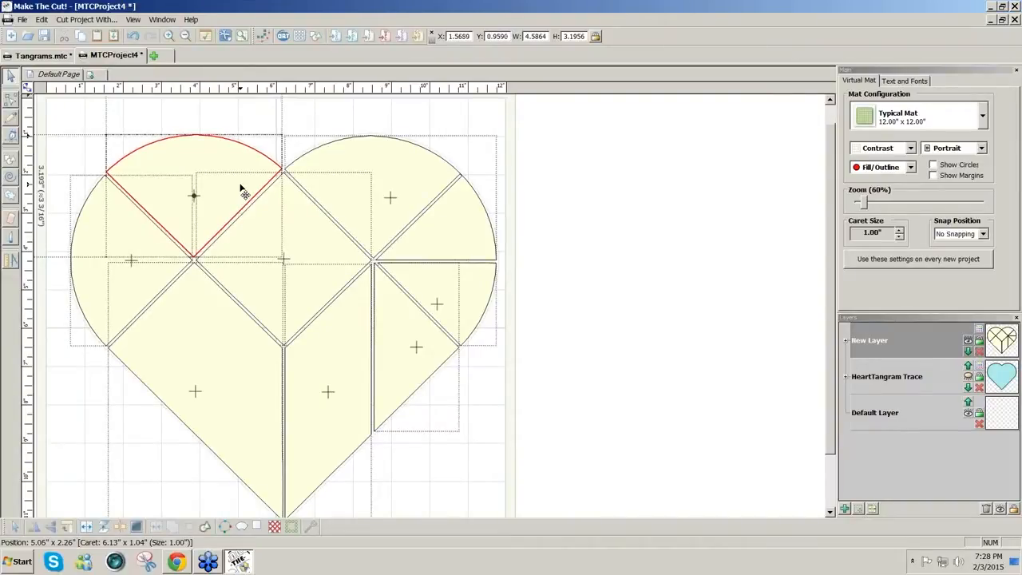
left_click(240, 188)
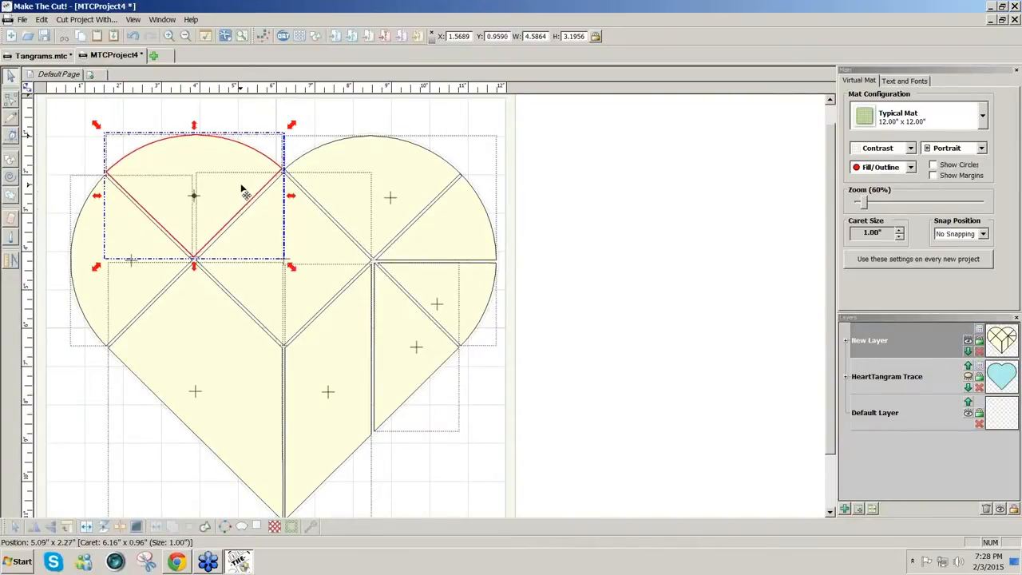
- Select all the tangram pieces and generate a shadow layer with a 0.028 in shadow width and mitered corners
left_click(581, 322)
left_click_drag(62, 111, 498, 518)
left_click(257, 526)
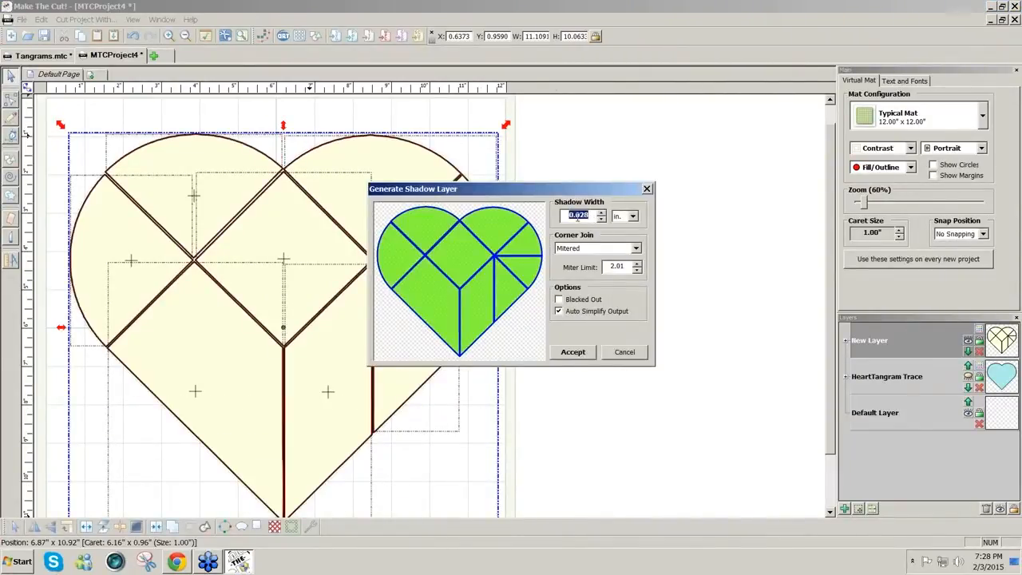
left_click(586, 353)
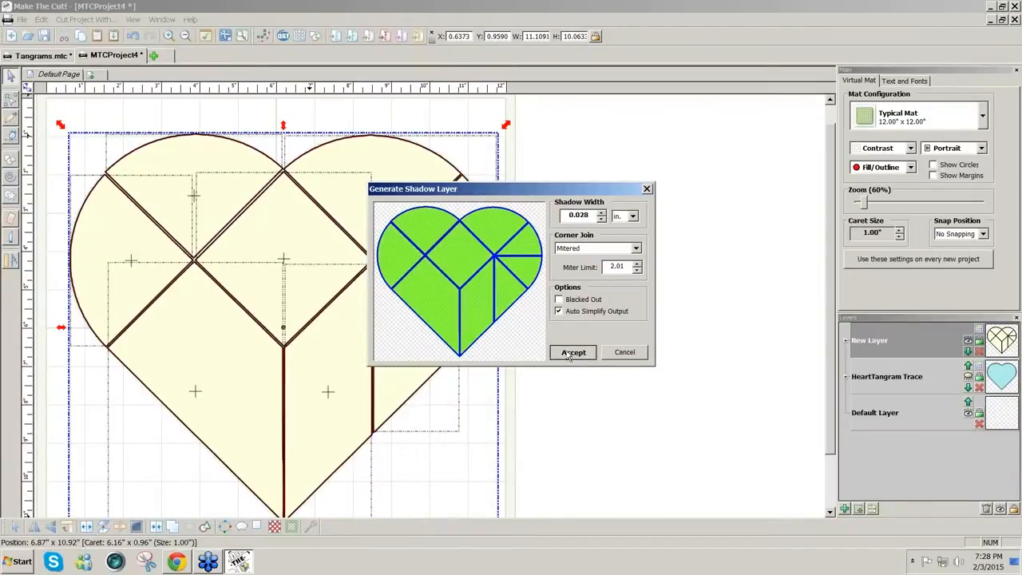
left_click(573, 354)
left_click(575, 349)
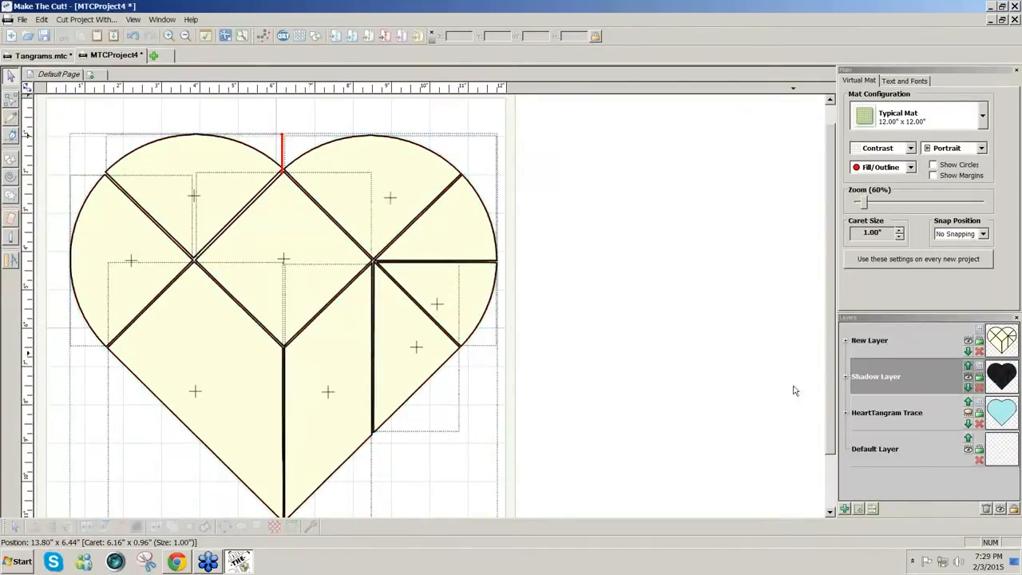
- Hide New Layer and recolor the Shadow Layer bright red
left_click(968, 366)
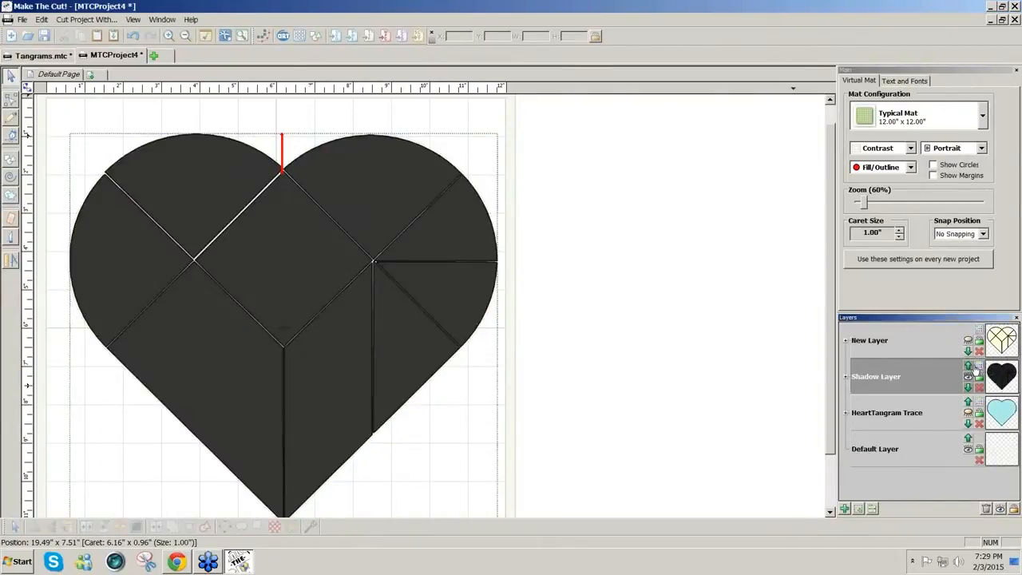
left_click(978, 369)
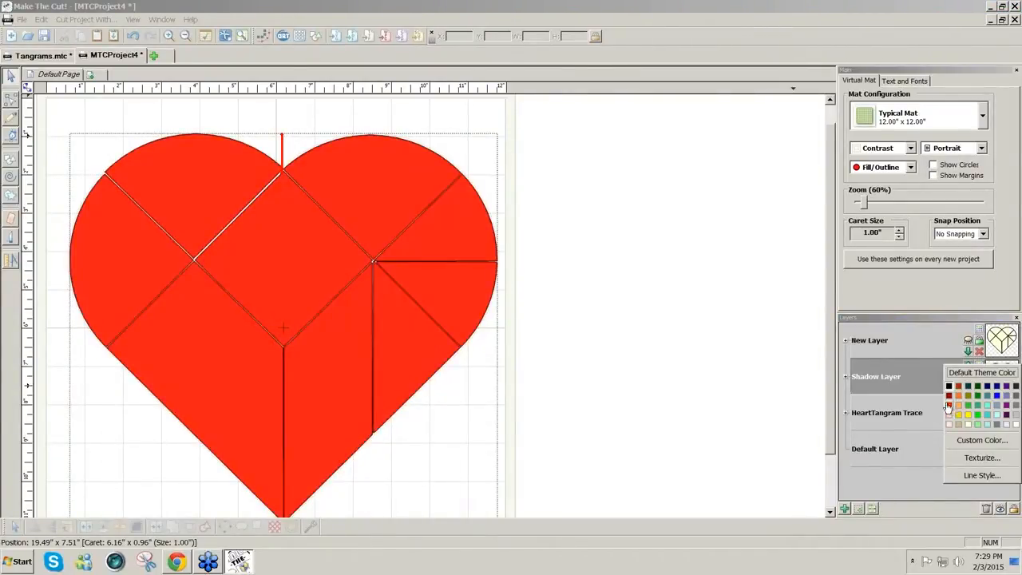
left_click(948, 408)
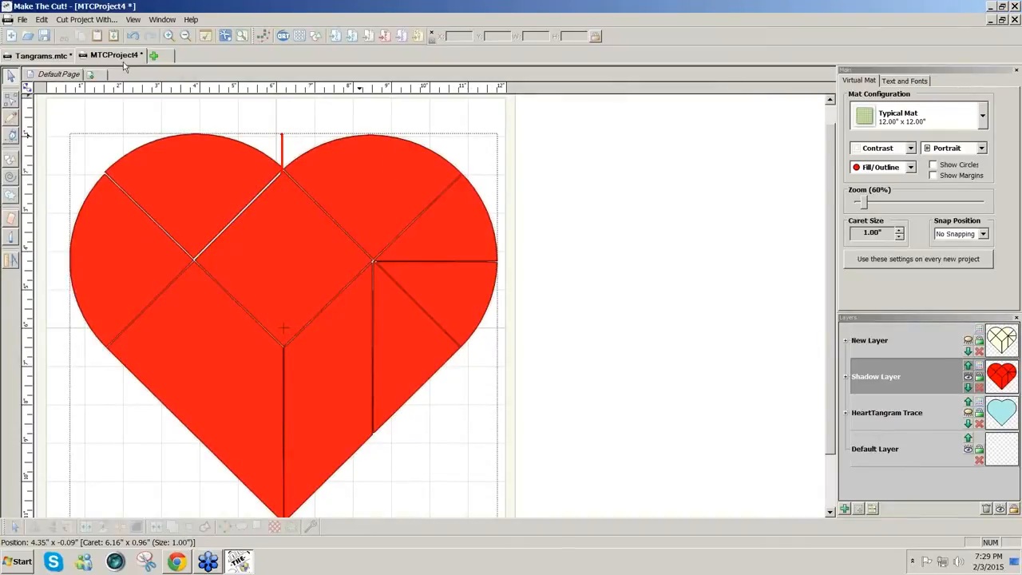
- Add a new page to the project and open CircleTangram.jpg from the Desktop for pixel tracing
left_click(93, 75)
left_click(569, 266)
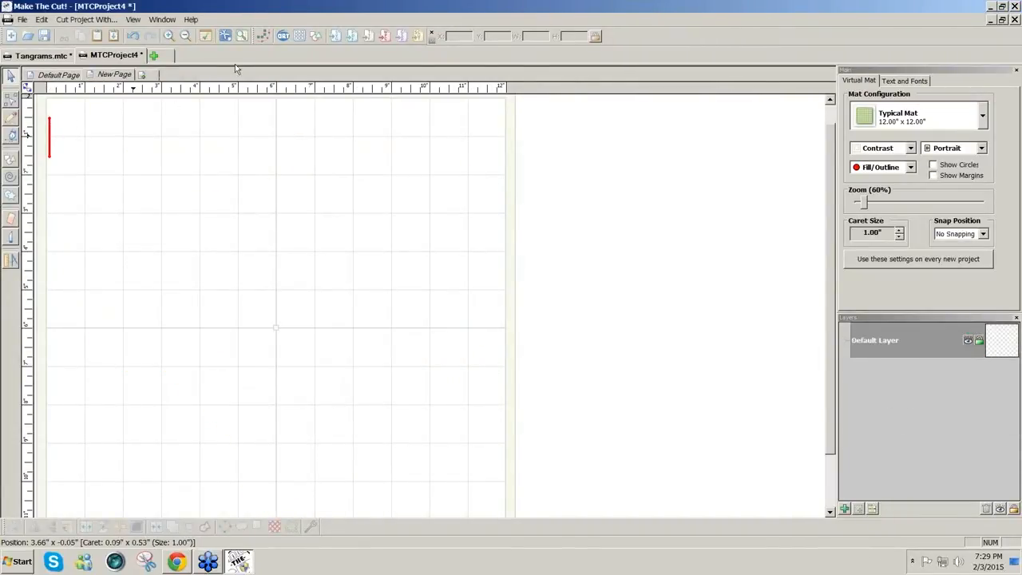
left_click(262, 36)
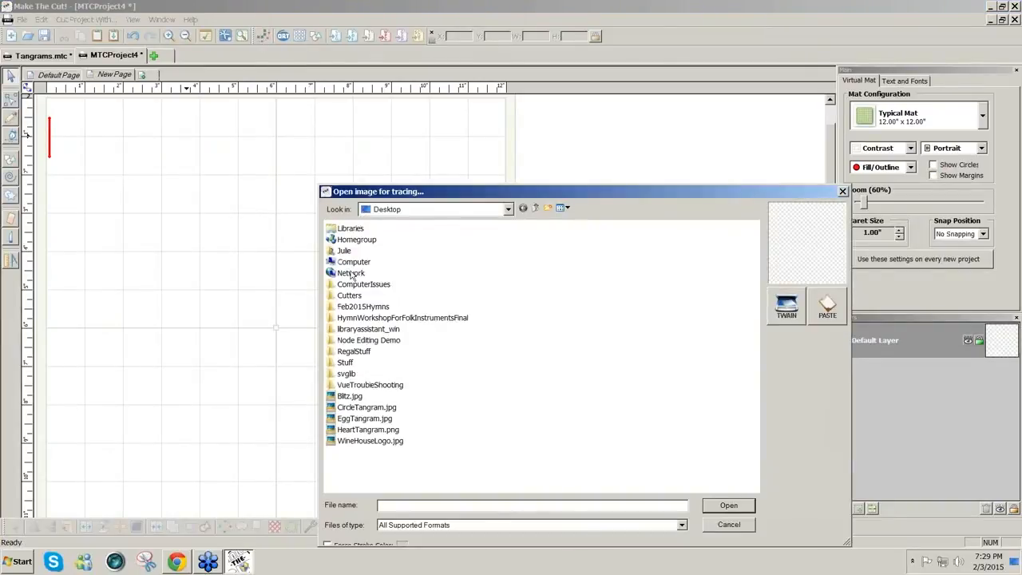
left_click(365, 409)
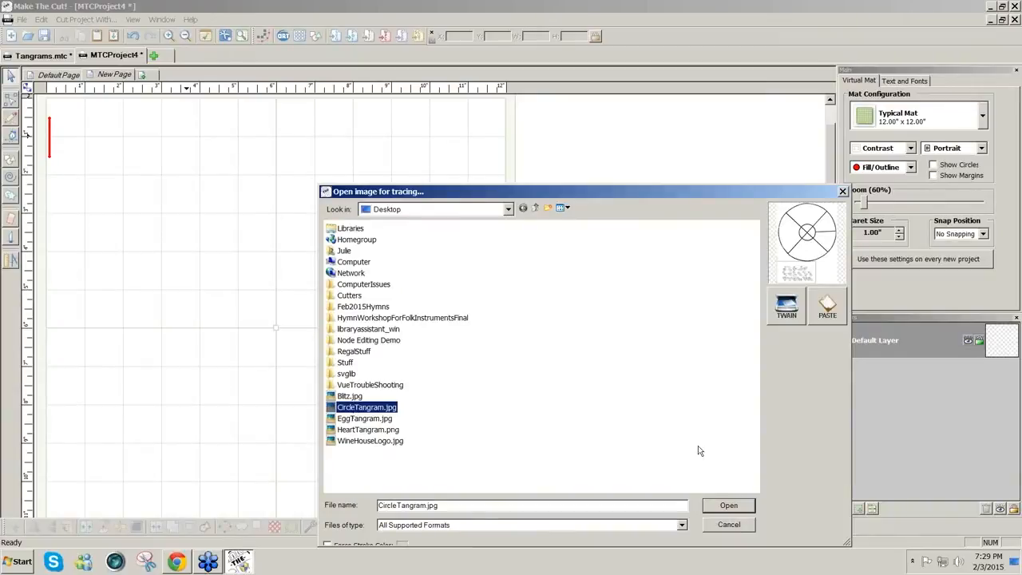
left_click(727, 506)
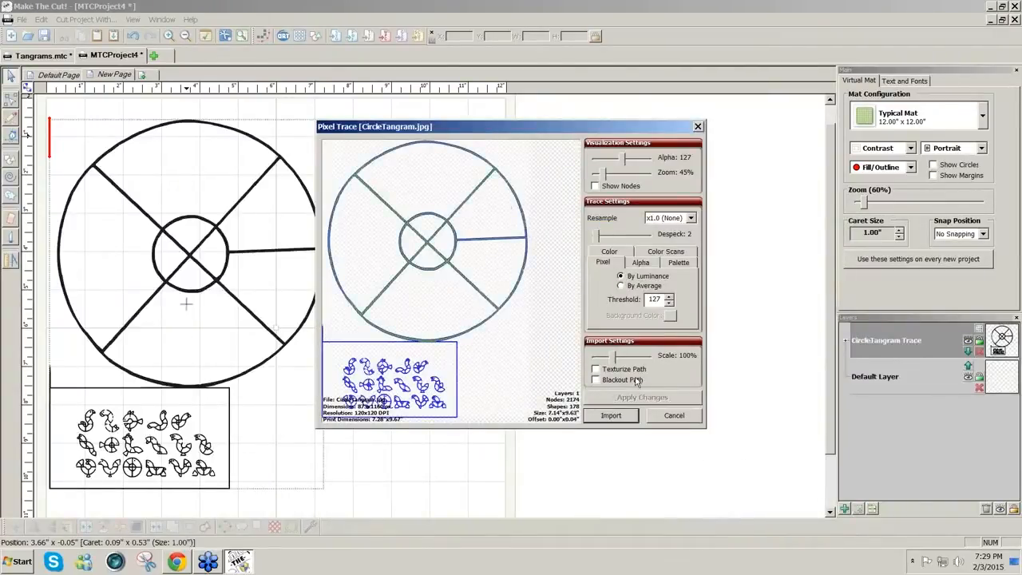
- Set the pixel trace threshold to 155, apply the change and import the circle tangram trace
mouse_move(498, 128)
left_mouse_down()
mouse_move(583, 121)
mouse_move(562, 125)
left_mouse_up()
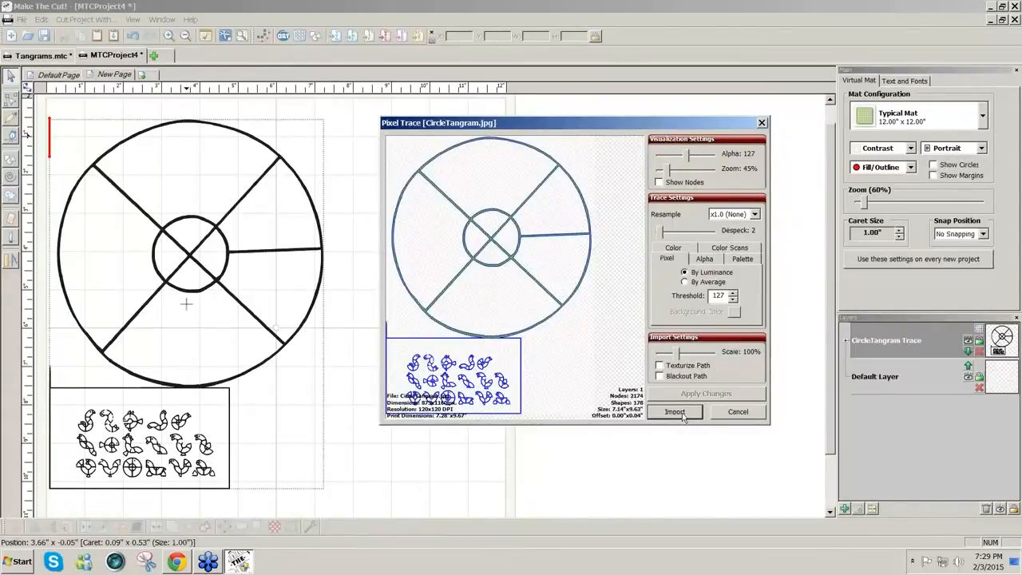
left_click(733, 293)
left_click(732, 293)
left_click(709, 394)
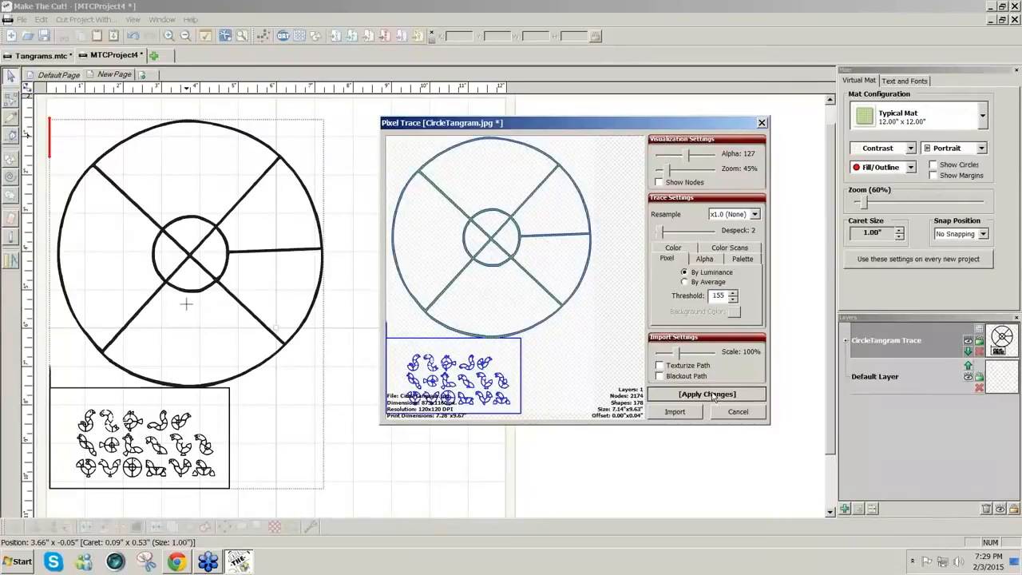
left_click(675, 413)
left_click(637, 287)
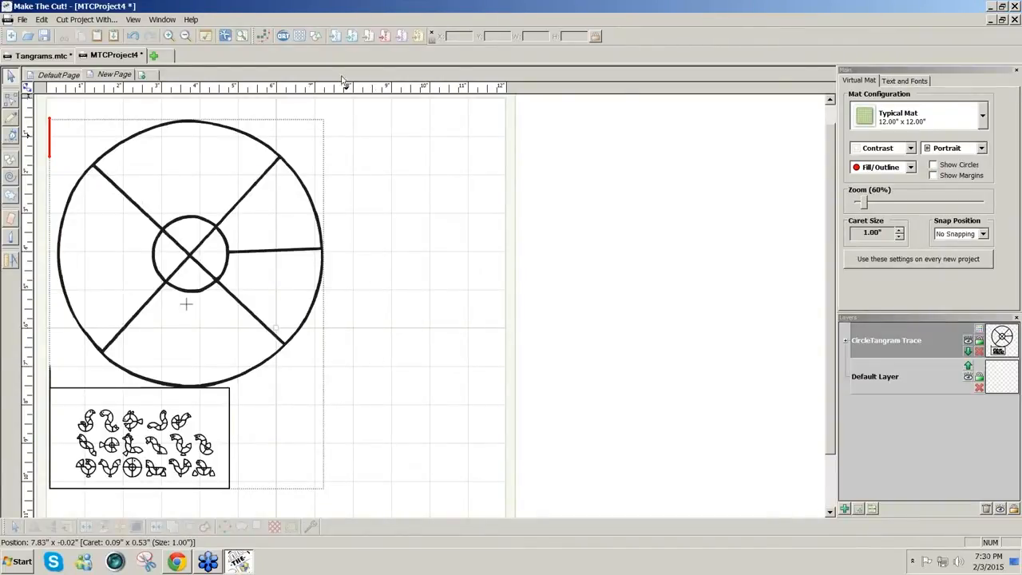
left_click(296, 179)
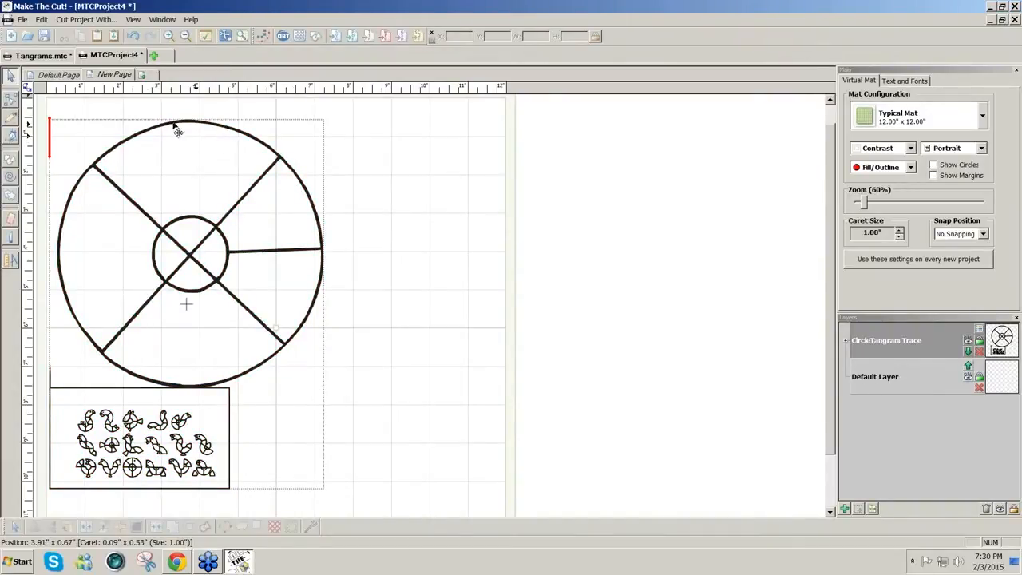
- Add two generic basic circles, placing one at the center of the traced wheel and the other to the right of the wheel
left_click(317, 36)
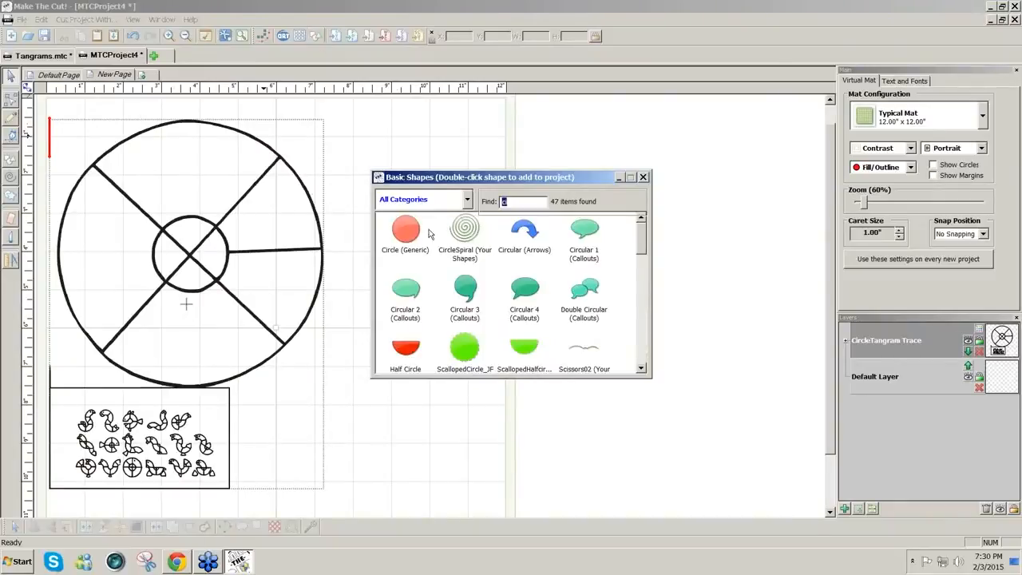
left_click(405, 232)
double_click(404, 231)
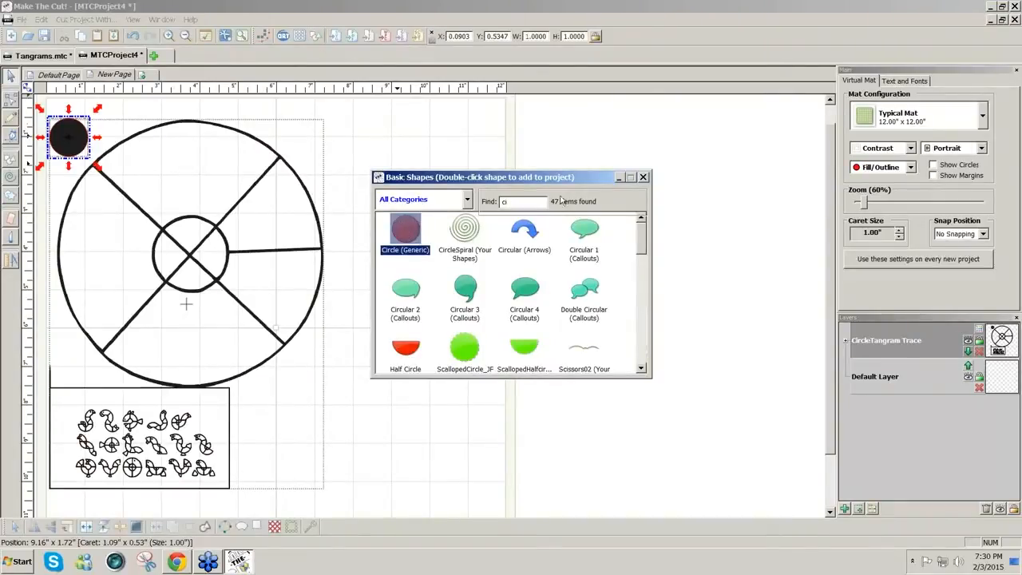
left_click(644, 177)
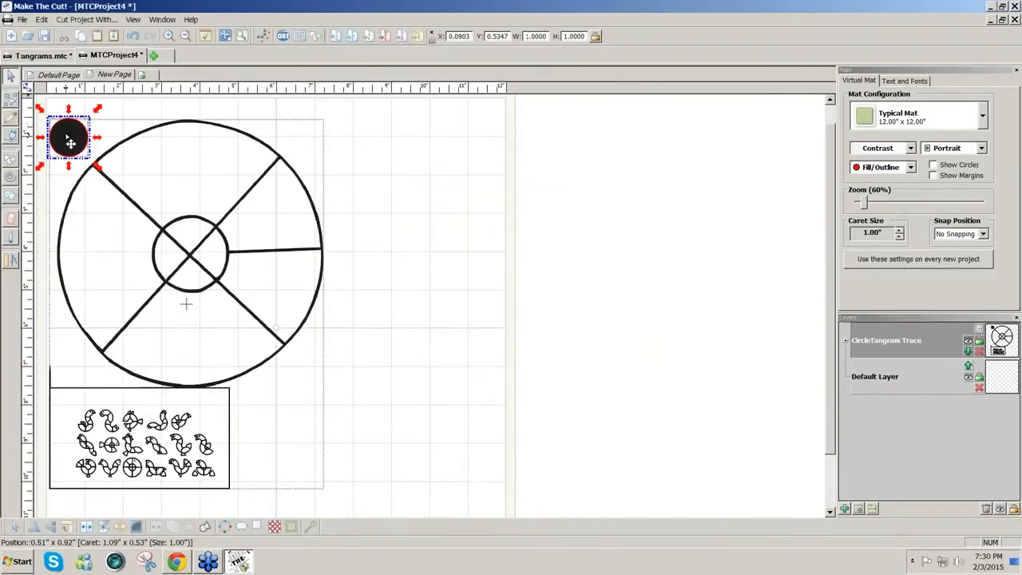
left_click_drag(70, 141, 419, 161)
left_click_drag(68, 142, 190, 257)
left_click_drag(416, 171, 364, 210)
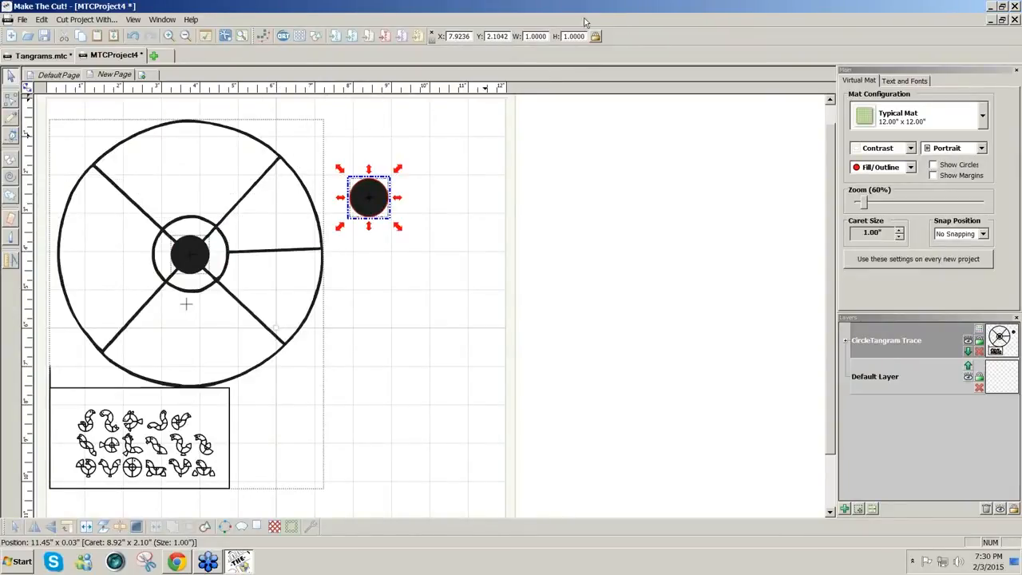
- Resize the circle beside the traced wheel to 7 in wide and move it up alongside the wheel
double_click(547, 37)
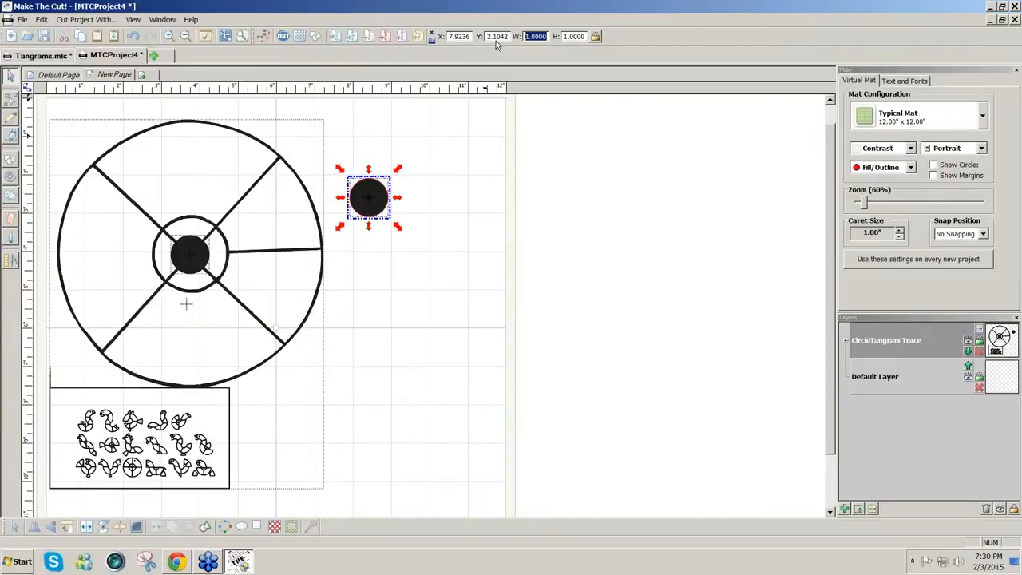
type("7")
key("Return")
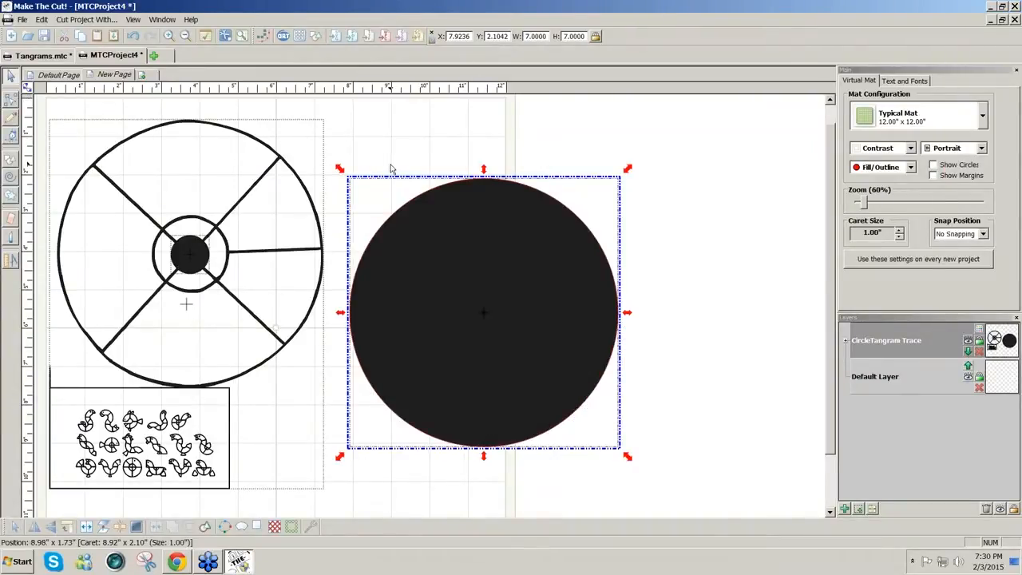
left_click_drag(479, 280, 474, 234)
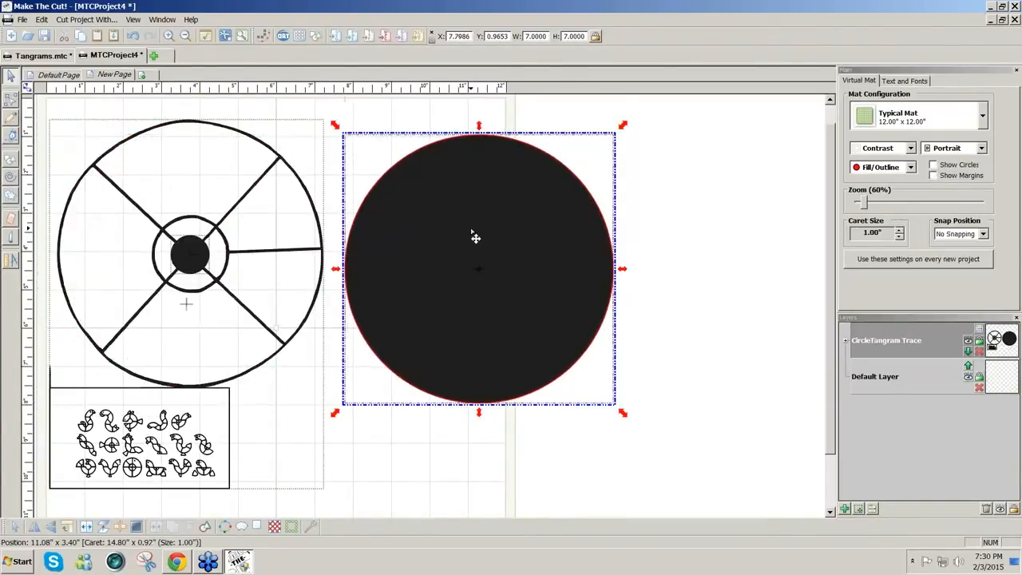
- Enlarge the central circle to cover the wheel's inner ring and set its width to 2 in
left_click(184, 260)
left_click_drag(184, 260, 212, 281)
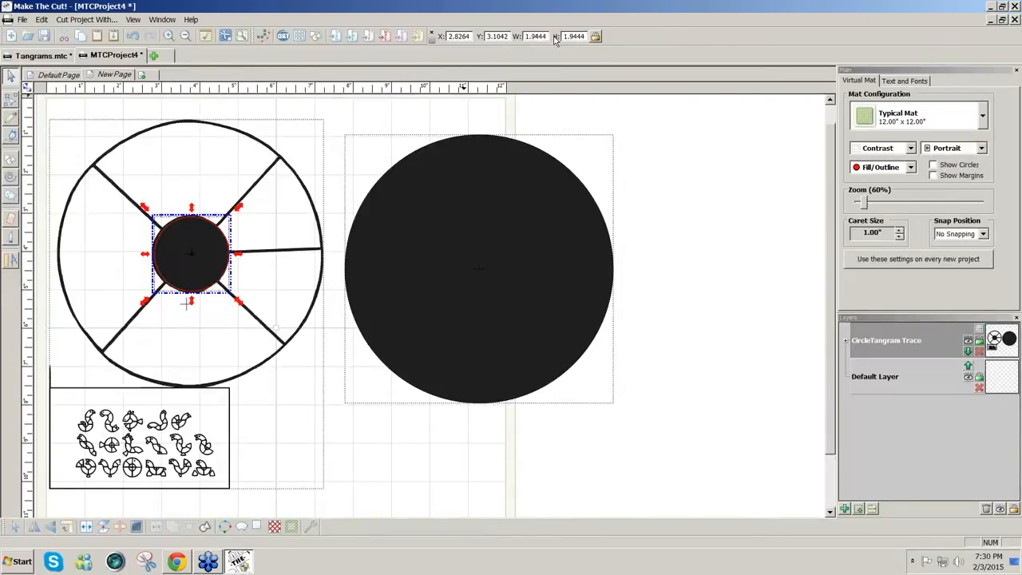
left_click_drag(548, 36, 510, 33)
type("2")
key("Return")
- Split the CircleTangram Trace layer so each shape has its own layer, and recolor the large circle's layer dark red
left_click(480, 222)
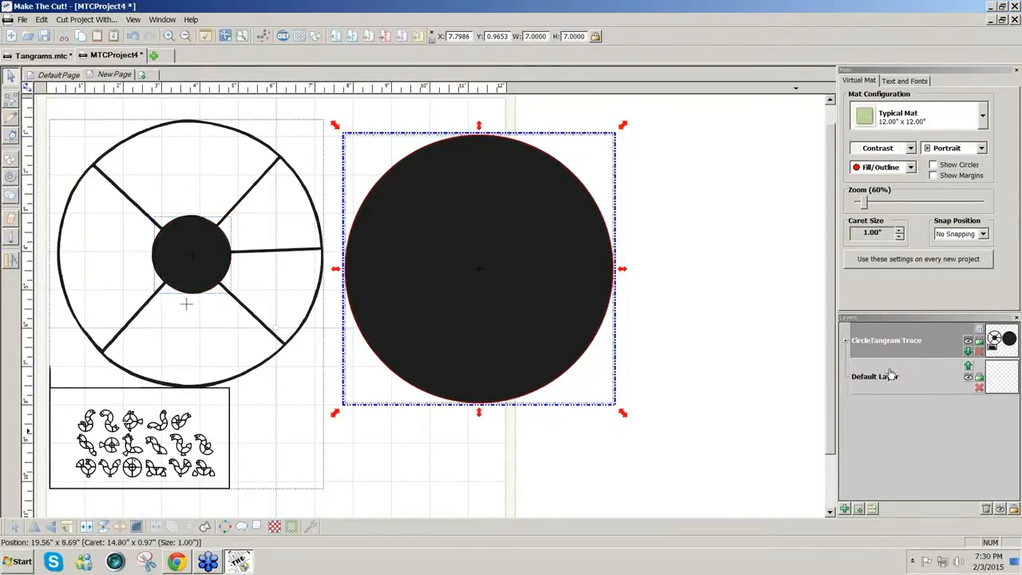
right_click(888, 341)
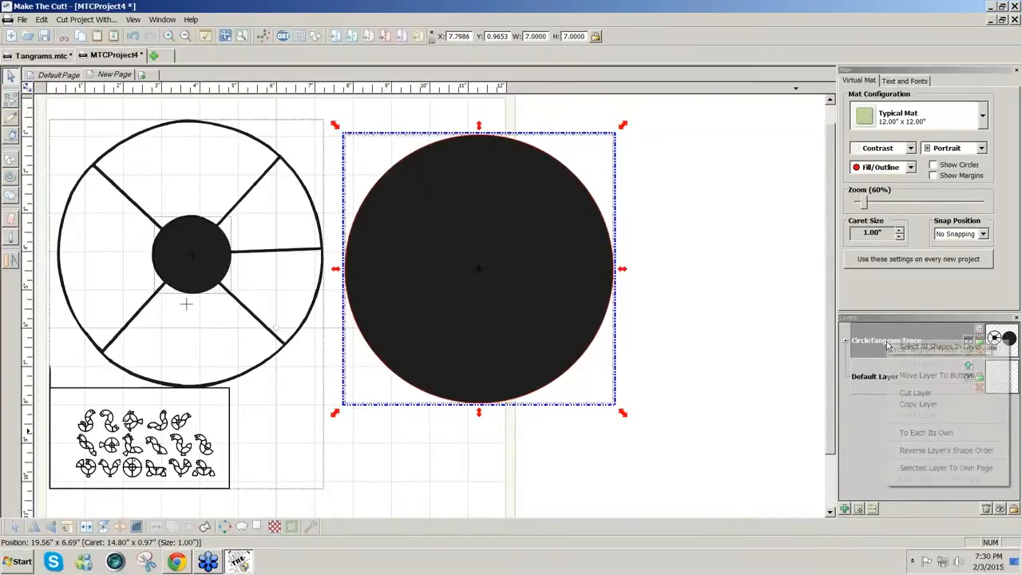
left_click(926, 432)
left_click(698, 441)
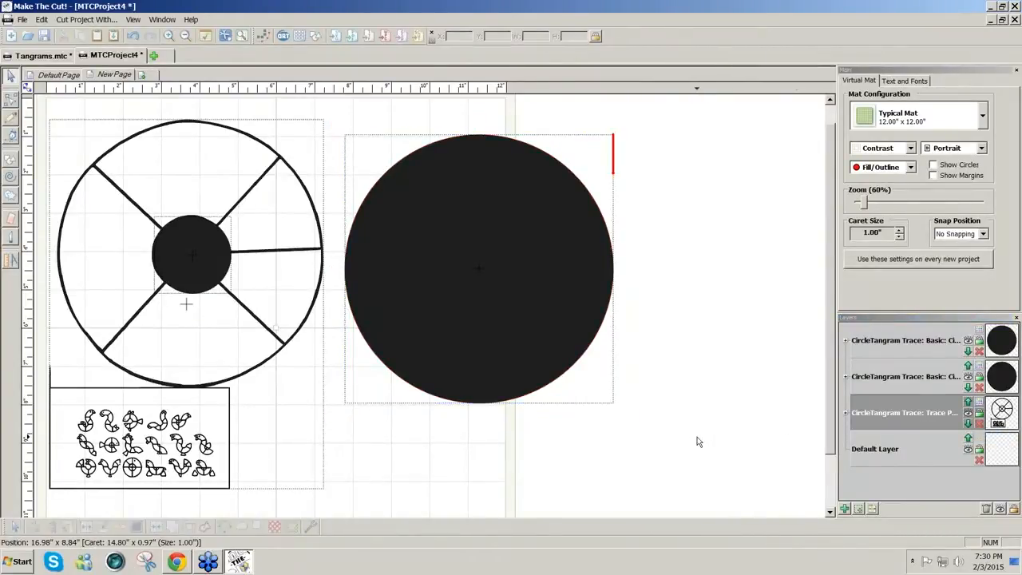
left_click(980, 331)
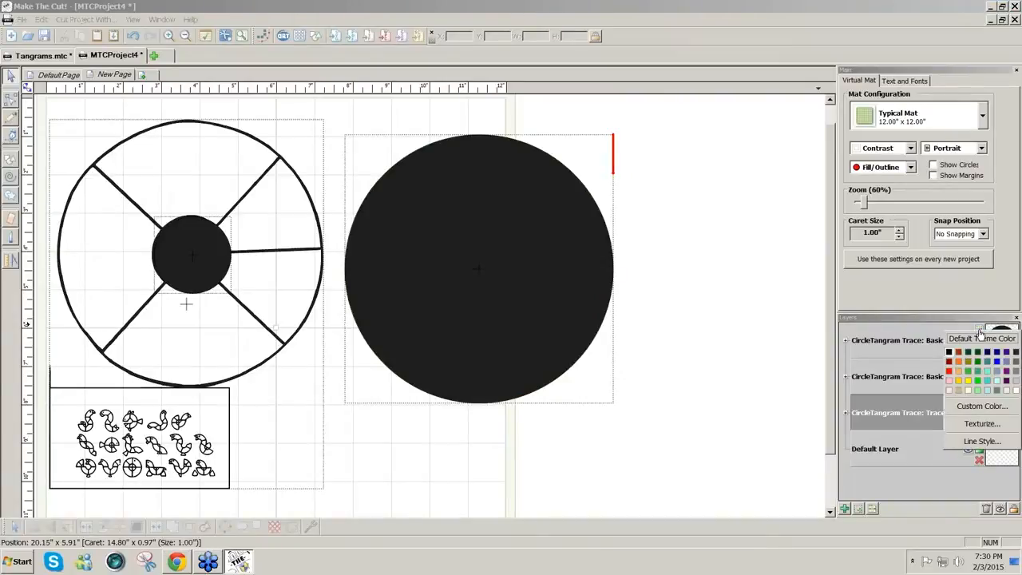
left_click(951, 367)
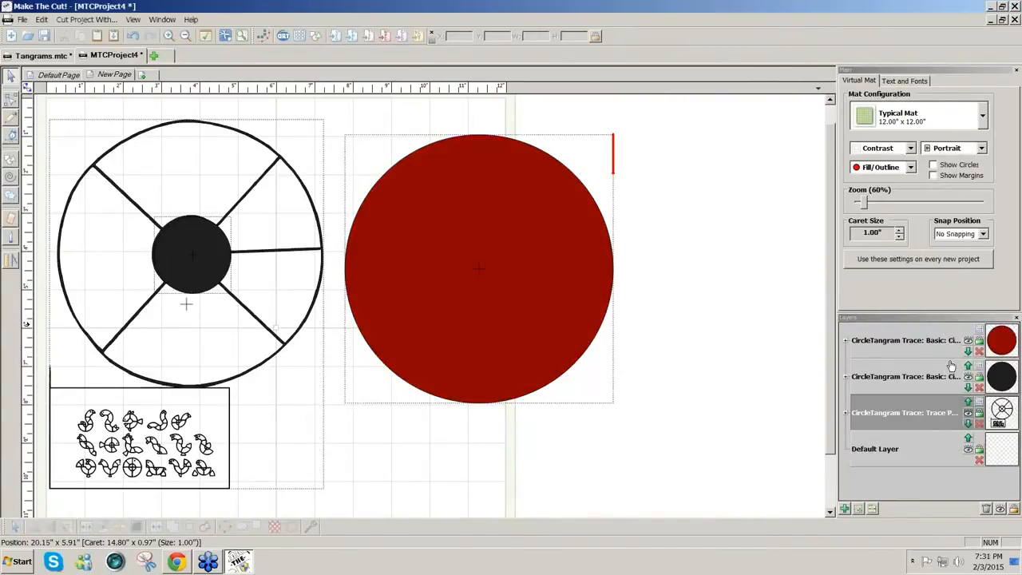
- Recolor the layer of the small circle in the wheel's center bright red
left_click(450, 276)
left_click(200, 265)
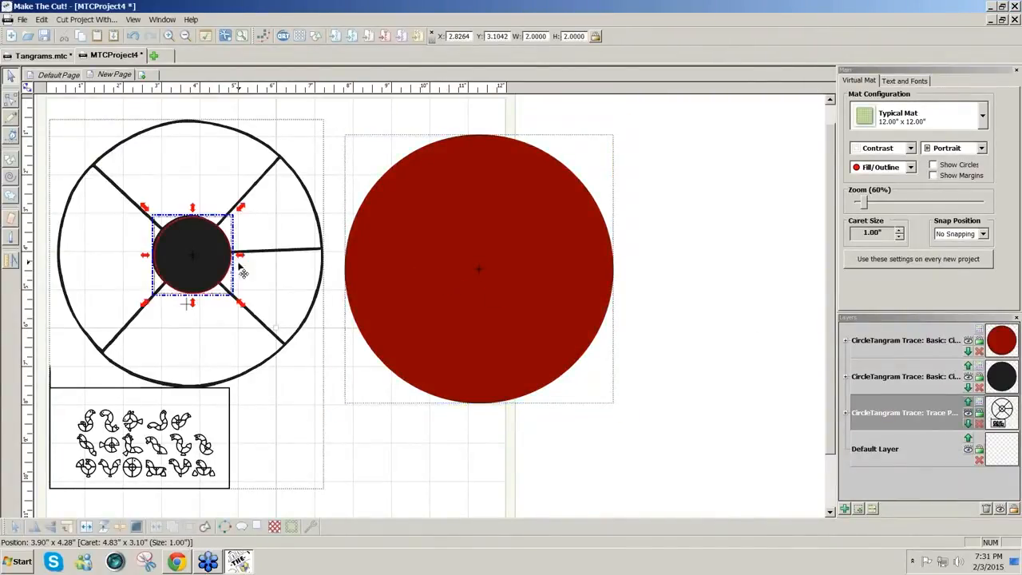
left_click(979, 369)
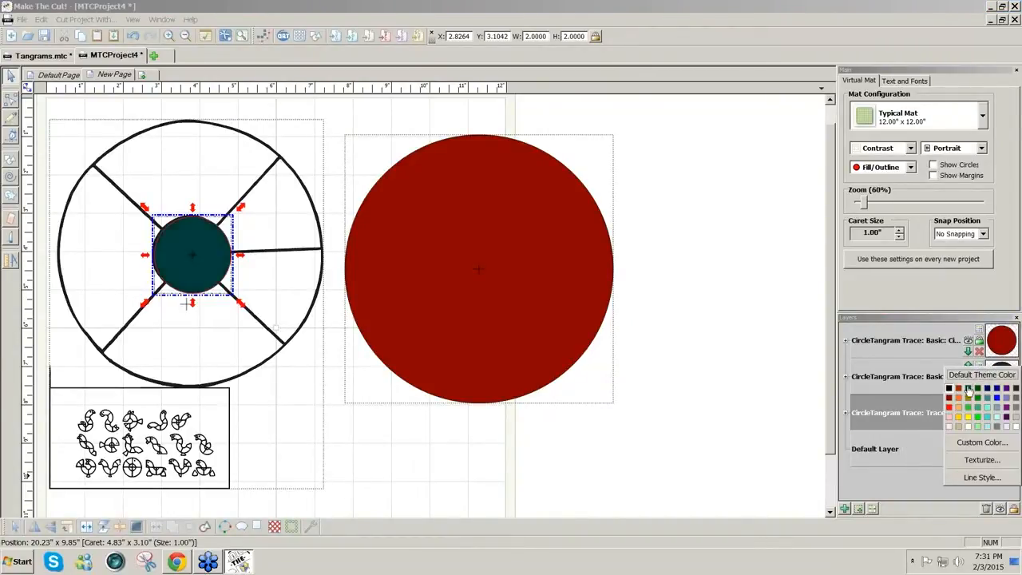
left_click(949, 407)
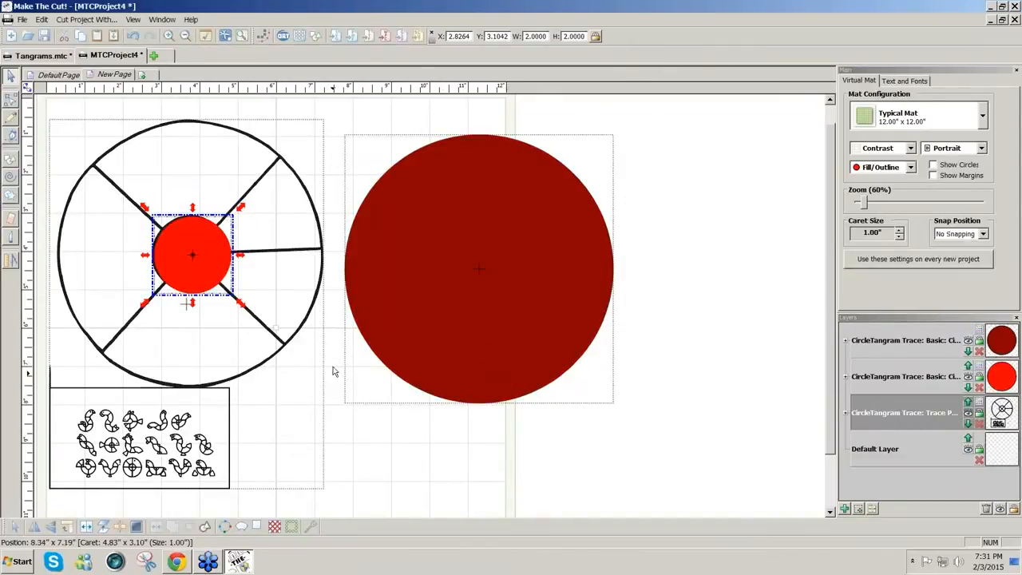
- Center the small circle on the large dark red circle and raise its layer to the top of the stack
left_click(248, 375)
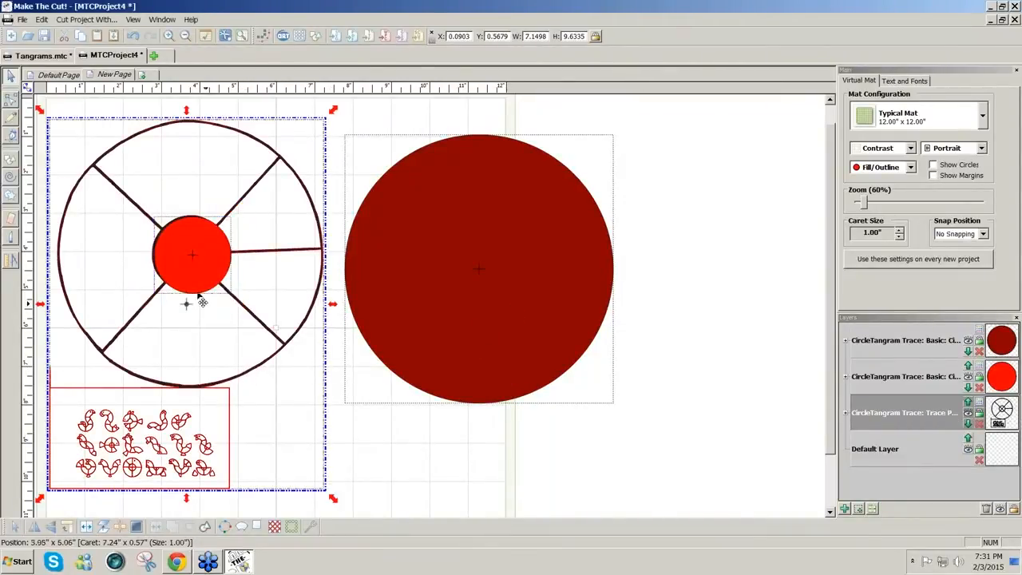
left_click_drag(216, 283, 487, 299)
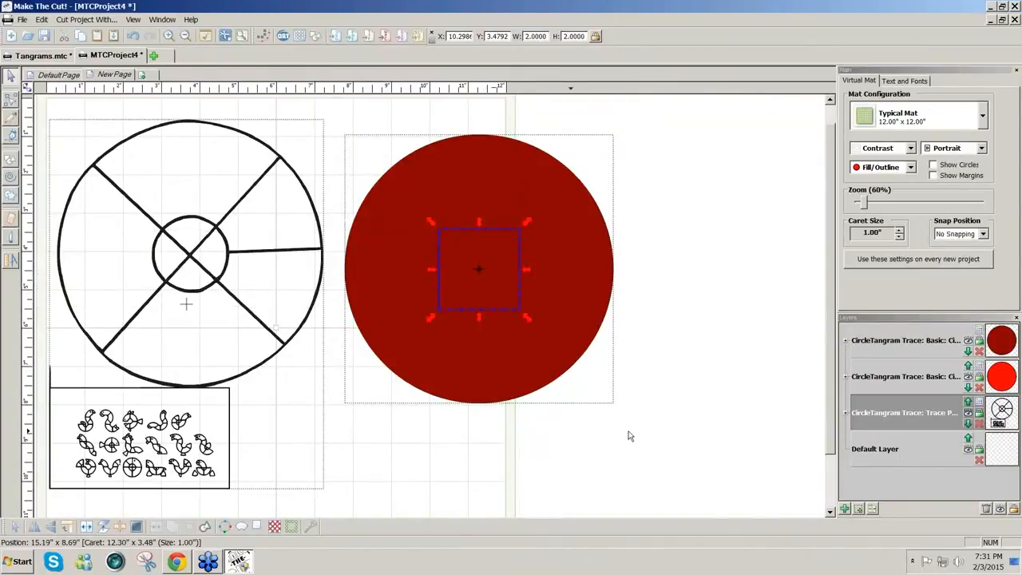
left_click_drag(628, 426, 304, 128)
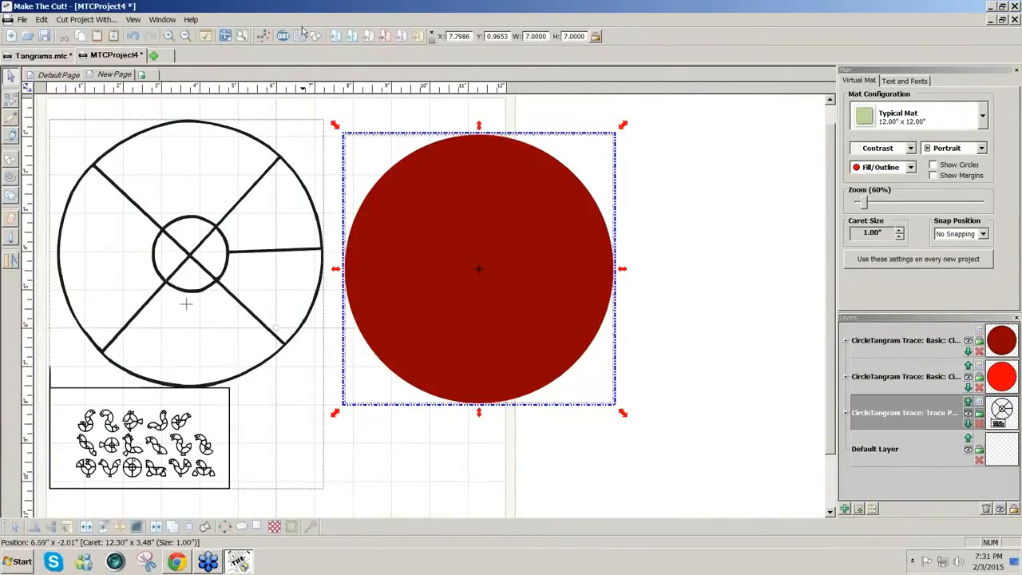
left_click(968, 365)
- Recolor both basic circle layers pale yellow
left_click(980, 334)
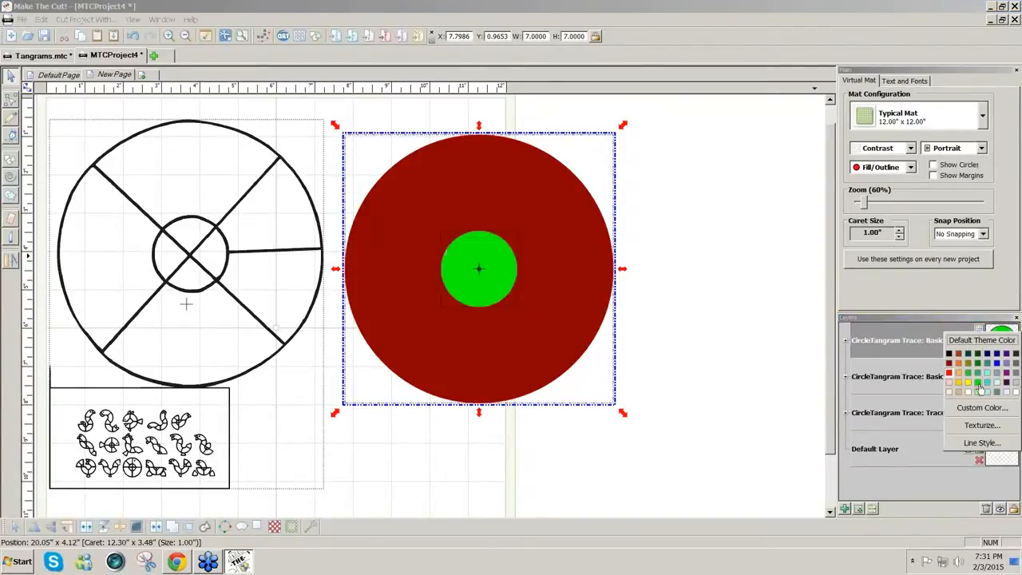
left_click(976, 387)
left_click(980, 369)
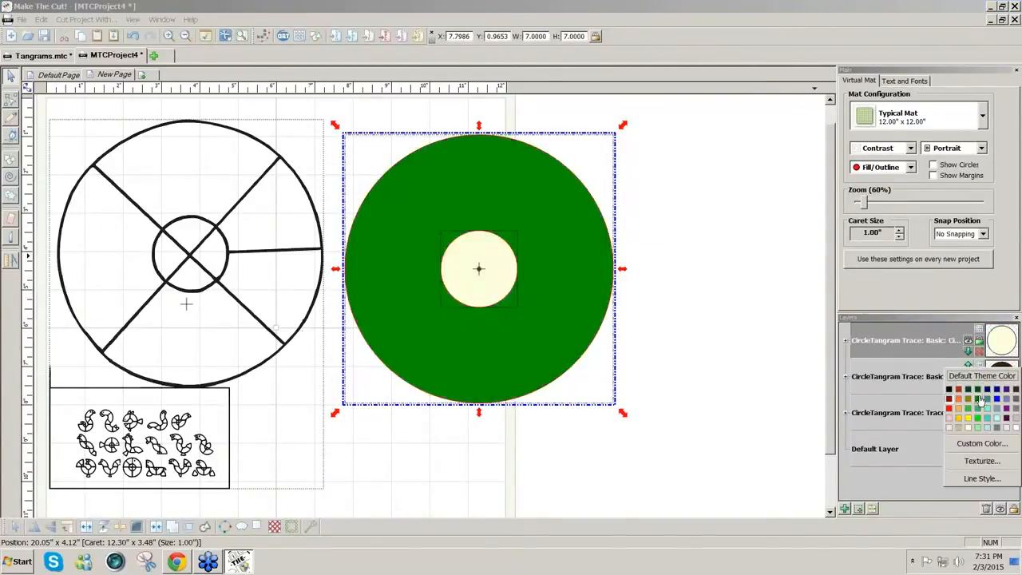
left_click(969, 432)
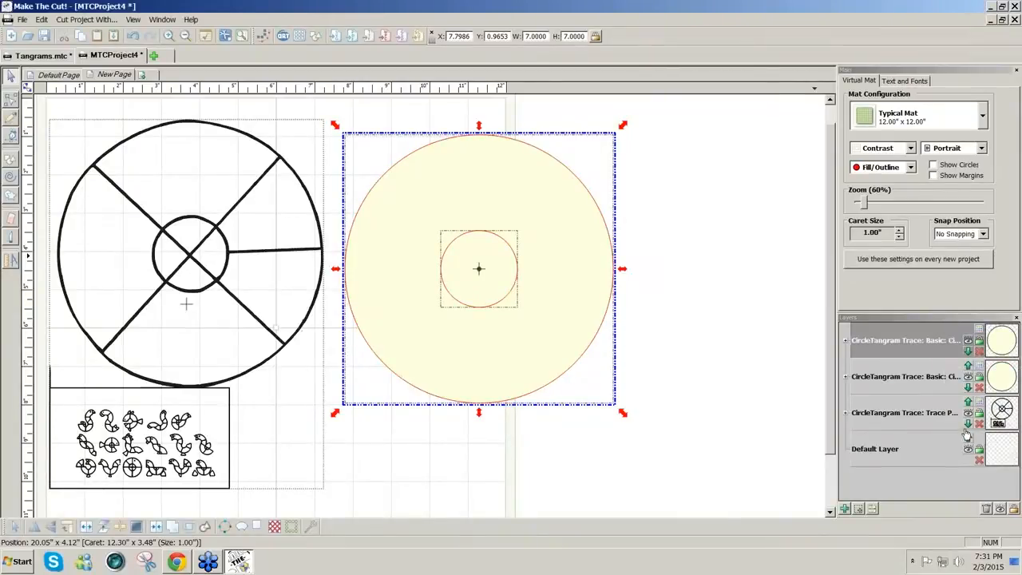
- Set the mat color to Green and move both circles together over the traced wheel, at about X 0.27, Y 0.59 in
left_click(700, 436)
left_click_drag(751, 464, 300, 101)
left_click(910, 150)
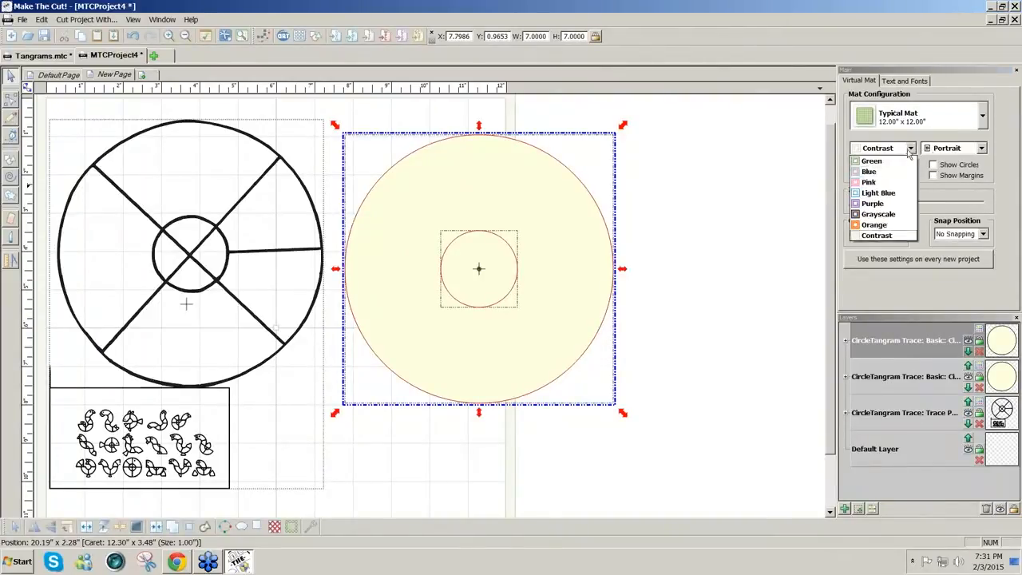
left_click(871, 161)
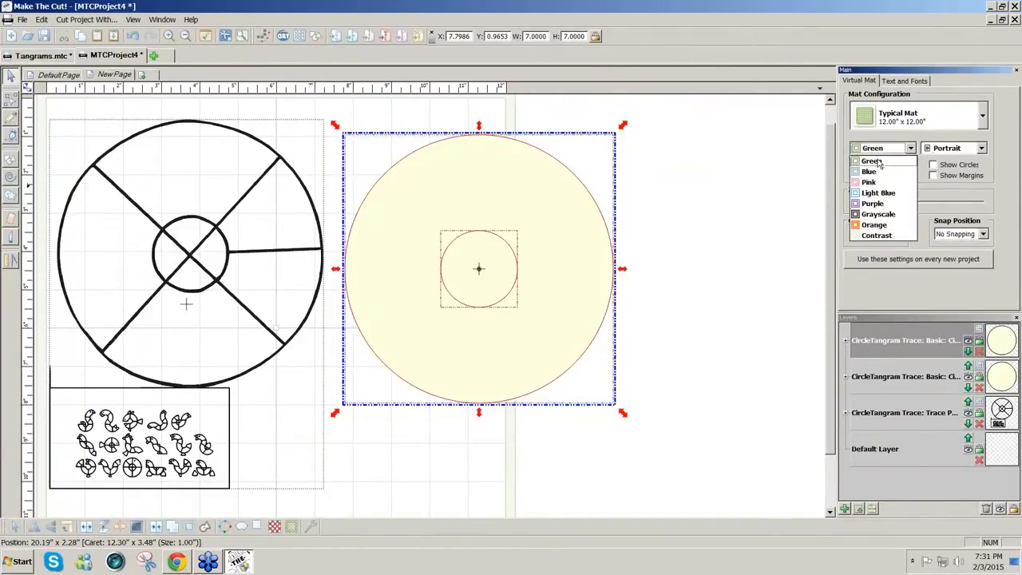
left_click_drag(690, 459, 324, 96)
mouse_move(360, 207)
left_mouse_down()
mouse_move(171, 228)
mouse_move(188, 247)
left_mouse_up()
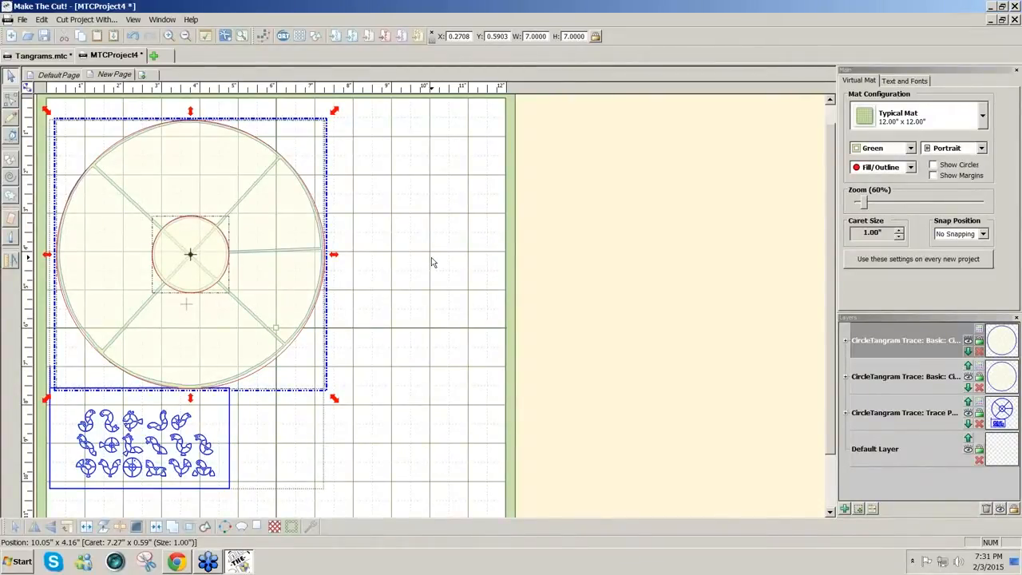
- Add a new layer and draw two crossing diagonal lines over the wheel's traced spokes, together spanning about 5.2 by 5.2 in
left_click(845, 509)
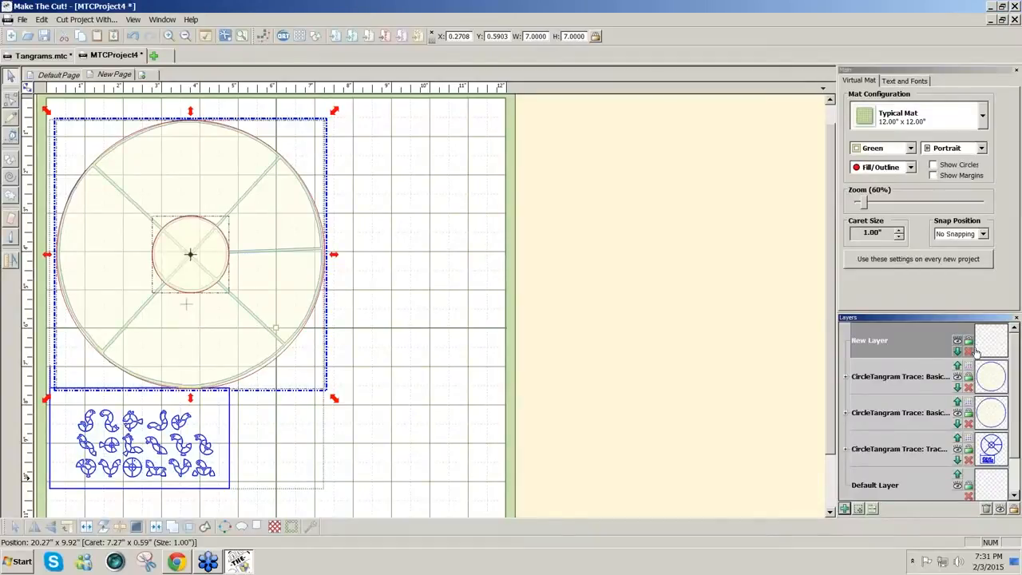
left_click(12, 136)
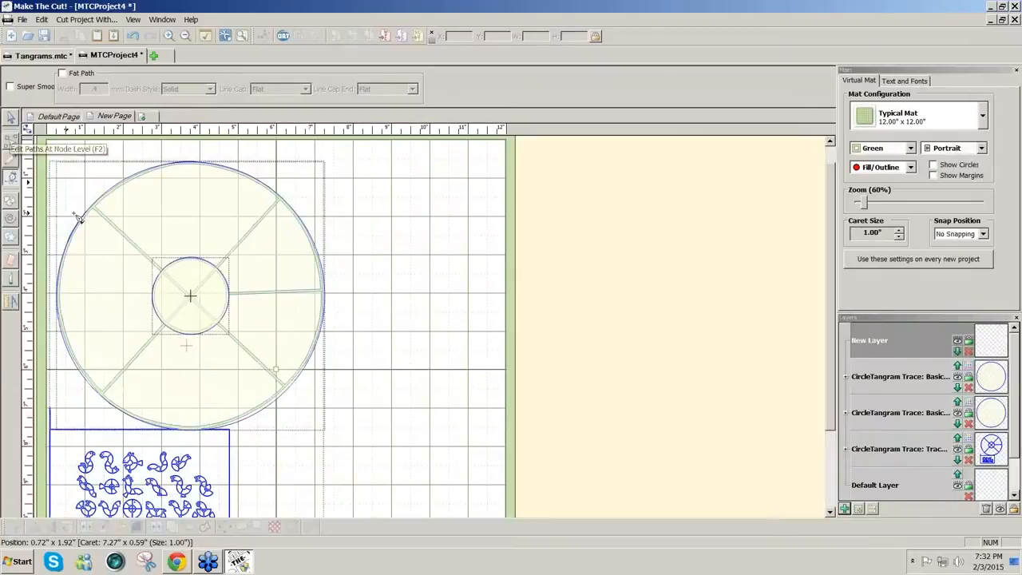
left_click_drag(96, 210, 293, 396)
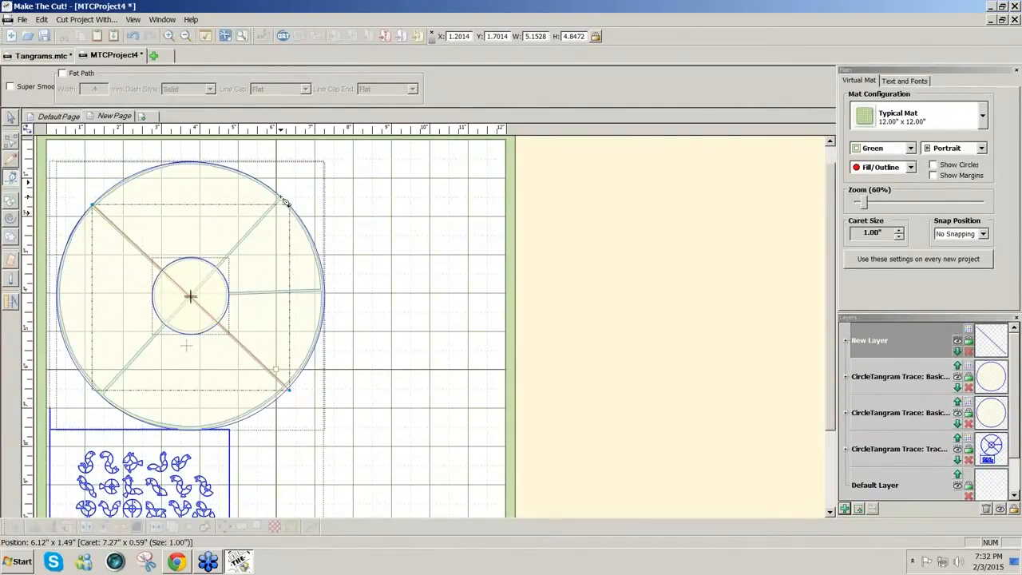
left_click_drag(285, 201, 101, 398)
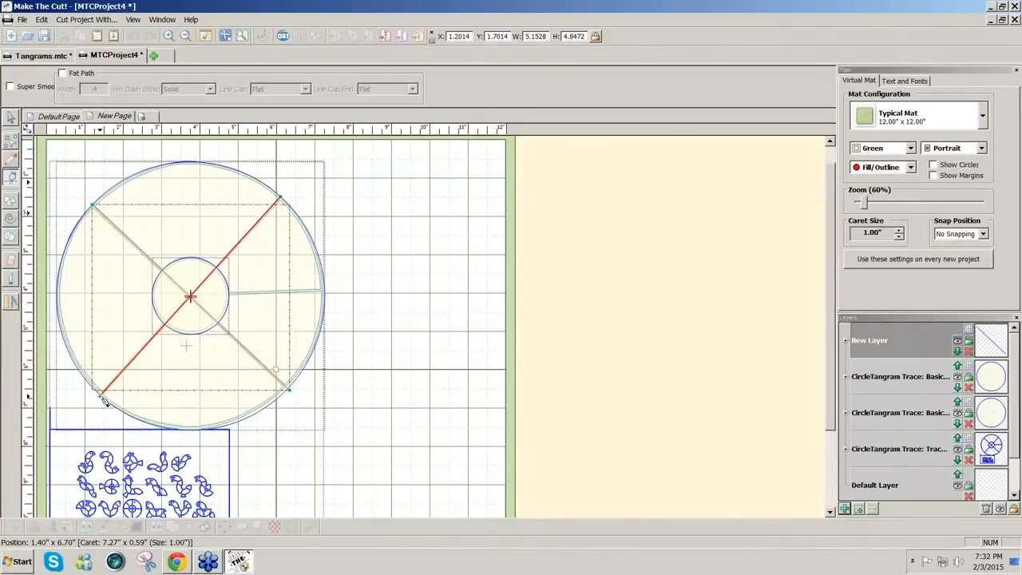
left_click(103, 396)
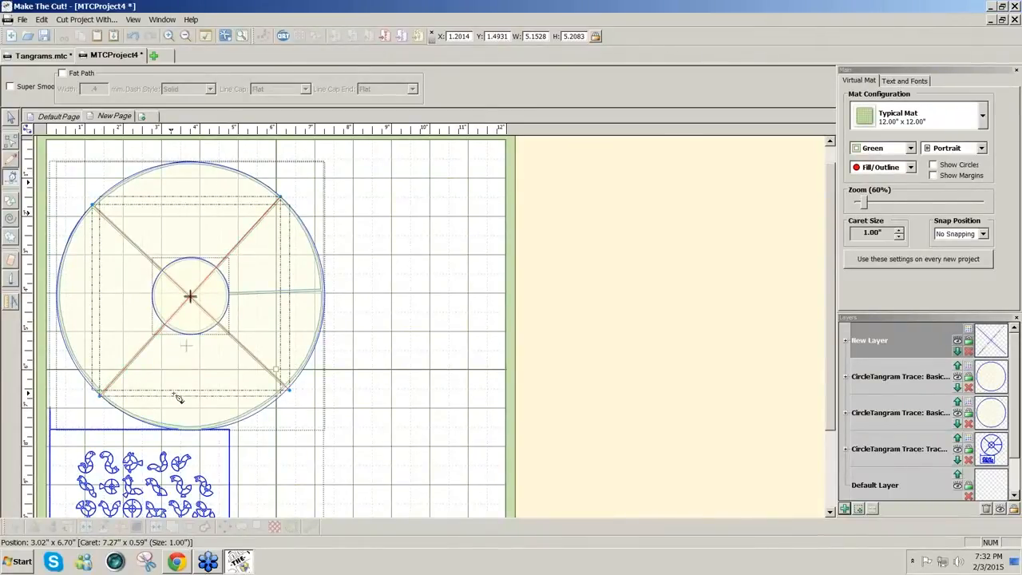
- Draw the short, nearly horizontal spoke from the right edge of the outer circle to the inner circle
left_click(326, 293)
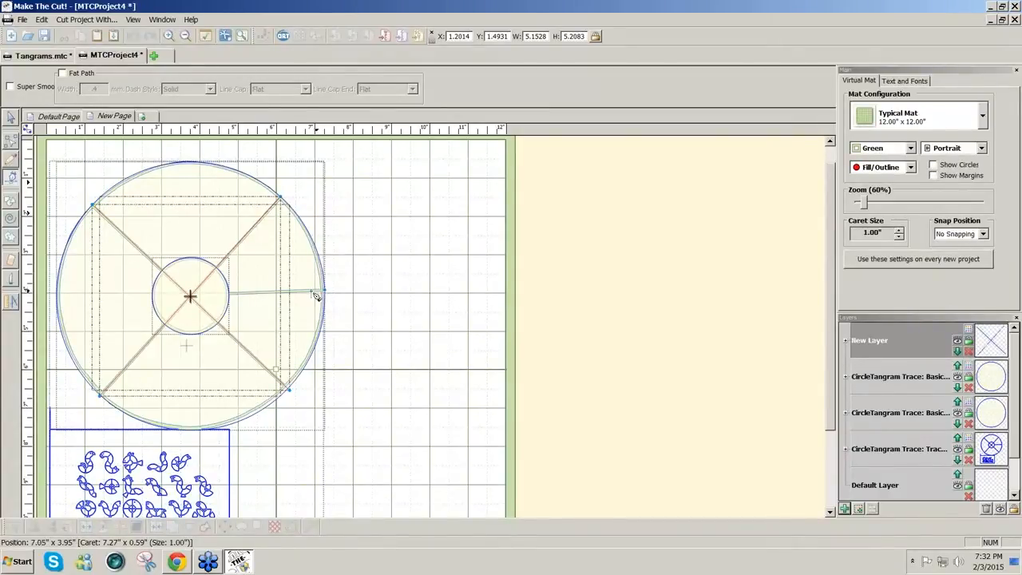
left_click(230, 294)
right_click(230, 294)
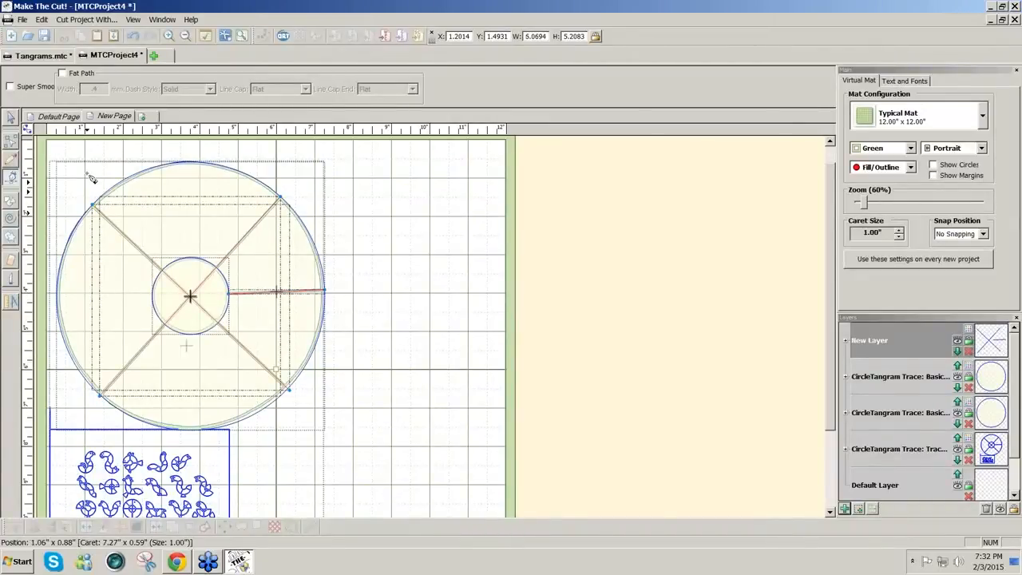
left_click(11, 118)
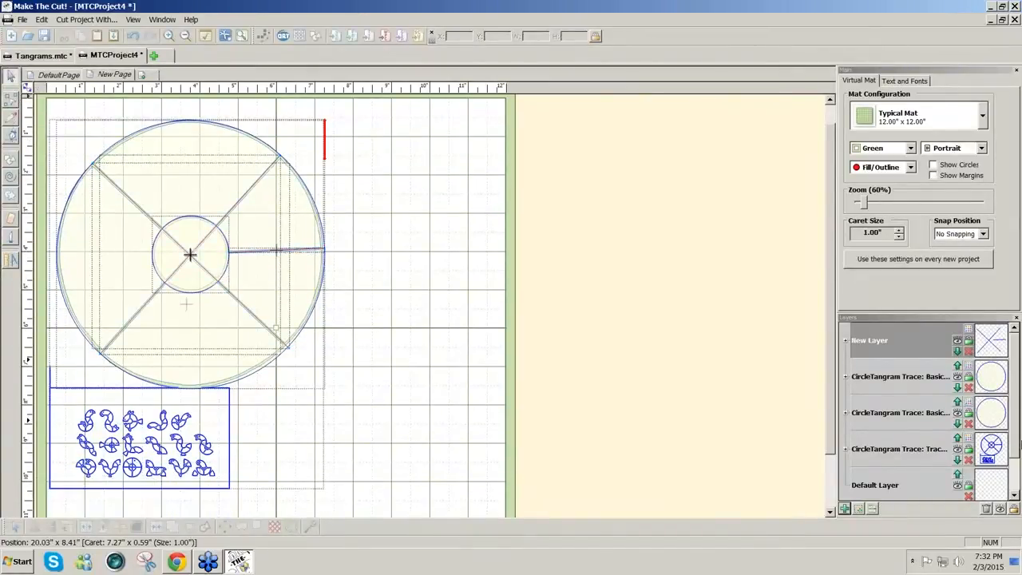
- Join the drawn spoke lines into one shape and hide the CircleTangram trace layer
left_click(995, 345)
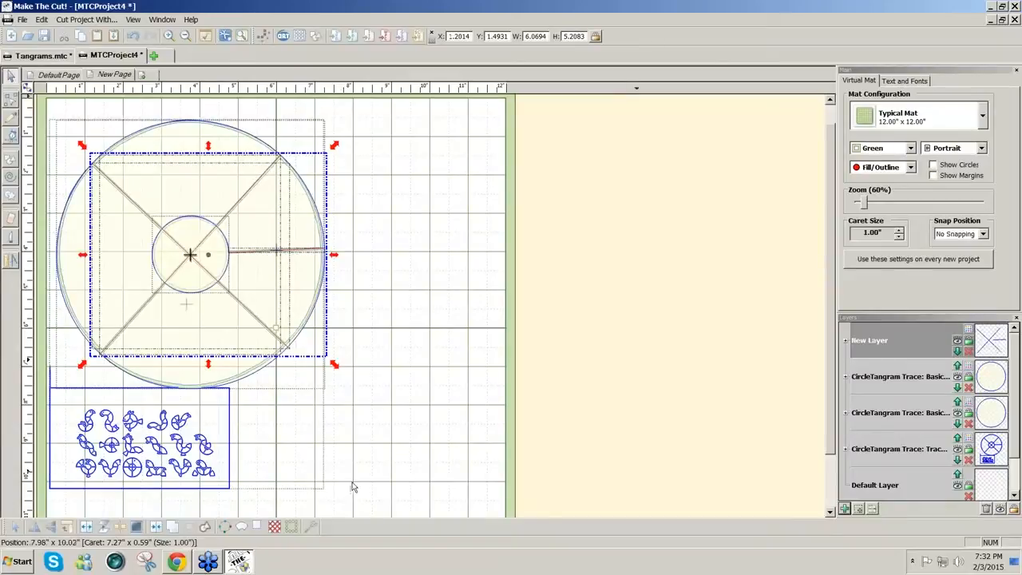
left_click(156, 526)
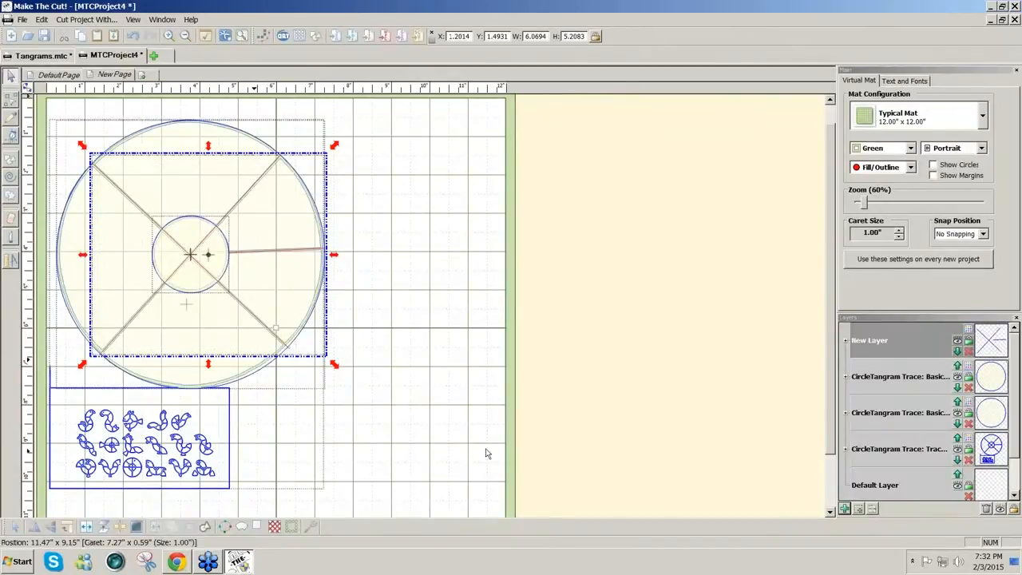
left_click(958, 450)
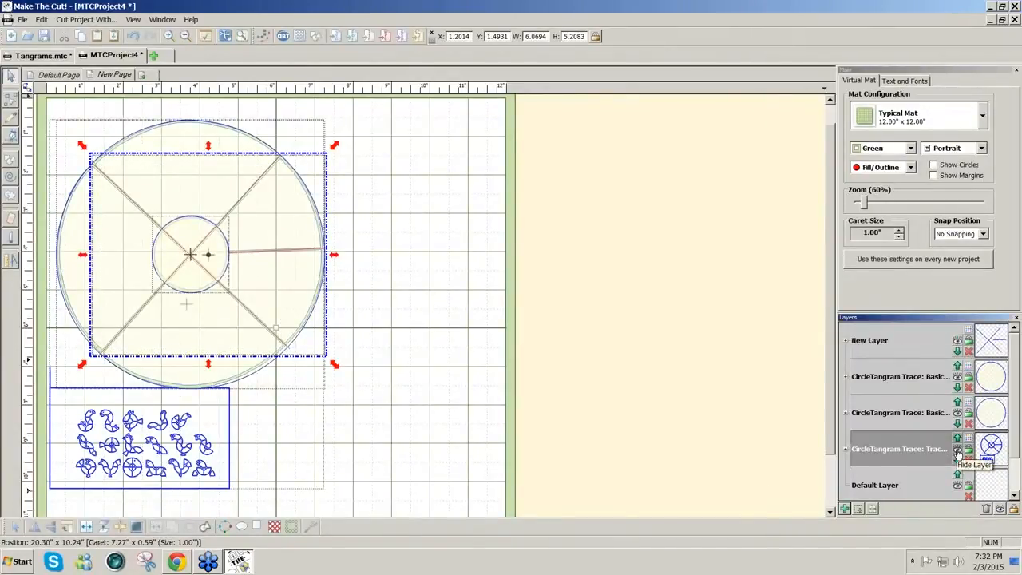
left_click(429, 424)
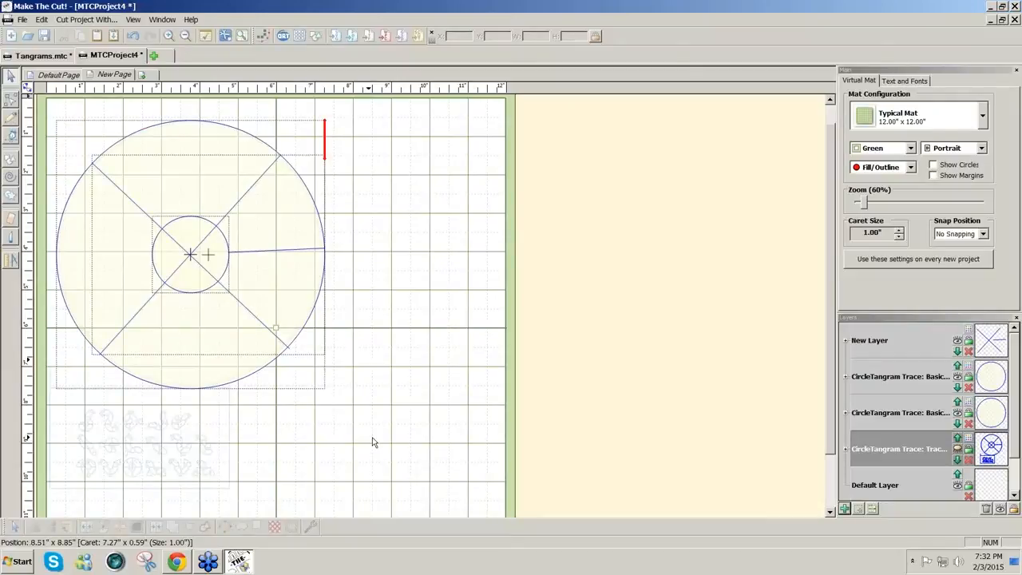
- Examine at 300% zoom where the upper ends of the diagonal lines meet the outer circle
left_click_drag(383, 437, 44, 104)
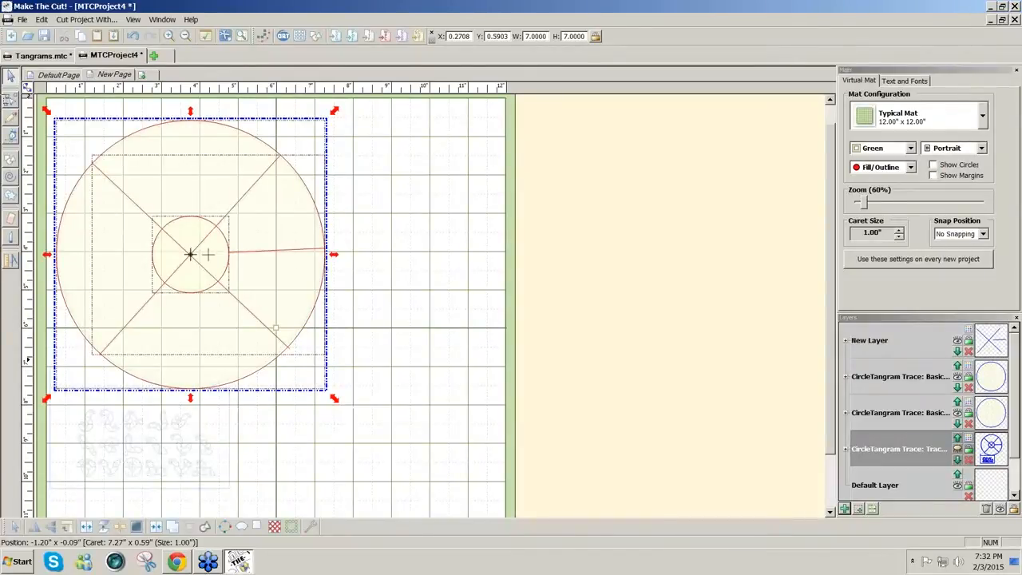
left_click(11, 118)
key("Escape")
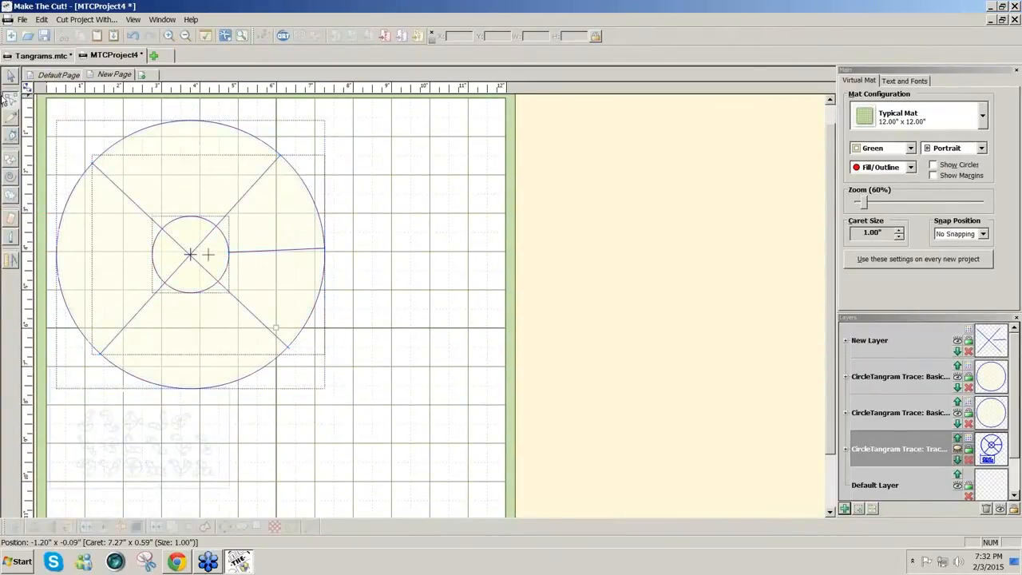
key("3")
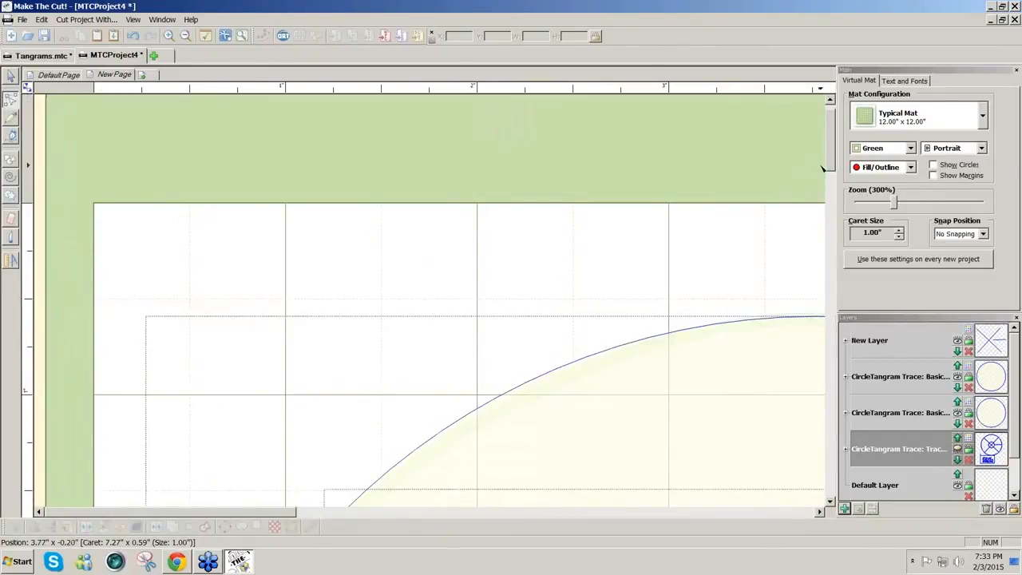
scroll(822, 168, "down", 5)
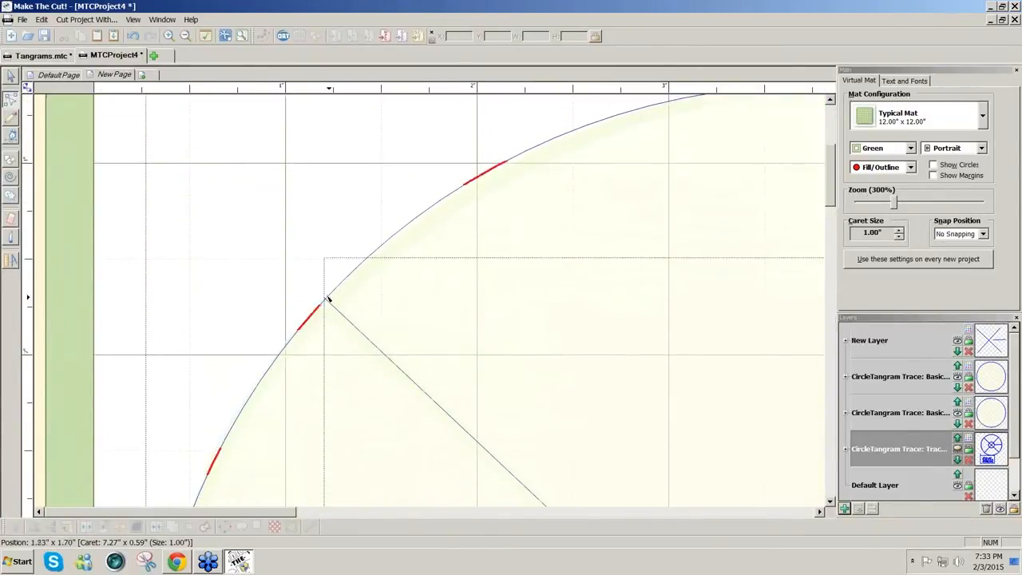
left_click_drag(267, 518, 431, 530)
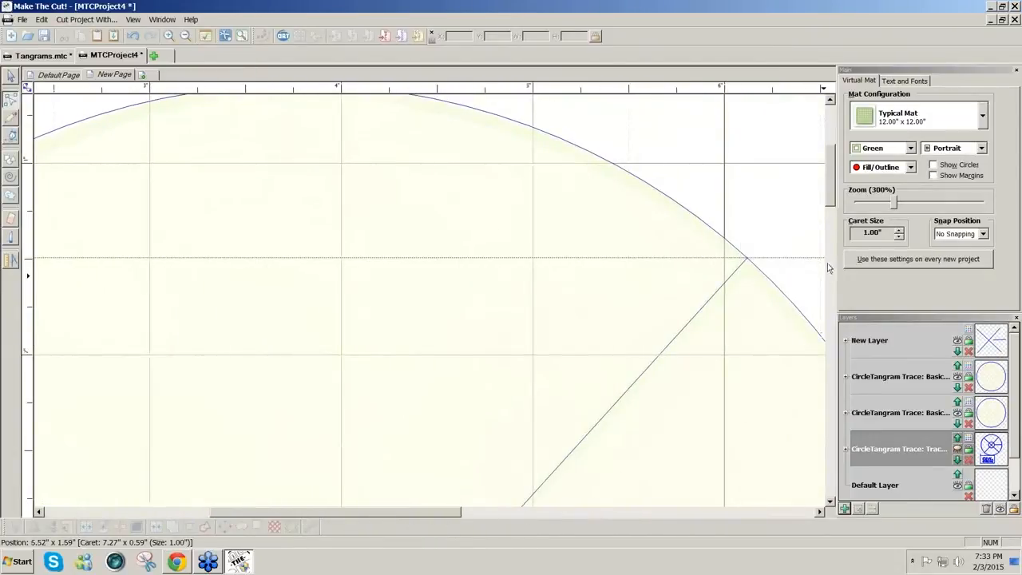
left_click_drag(892, 203, 866, 204)
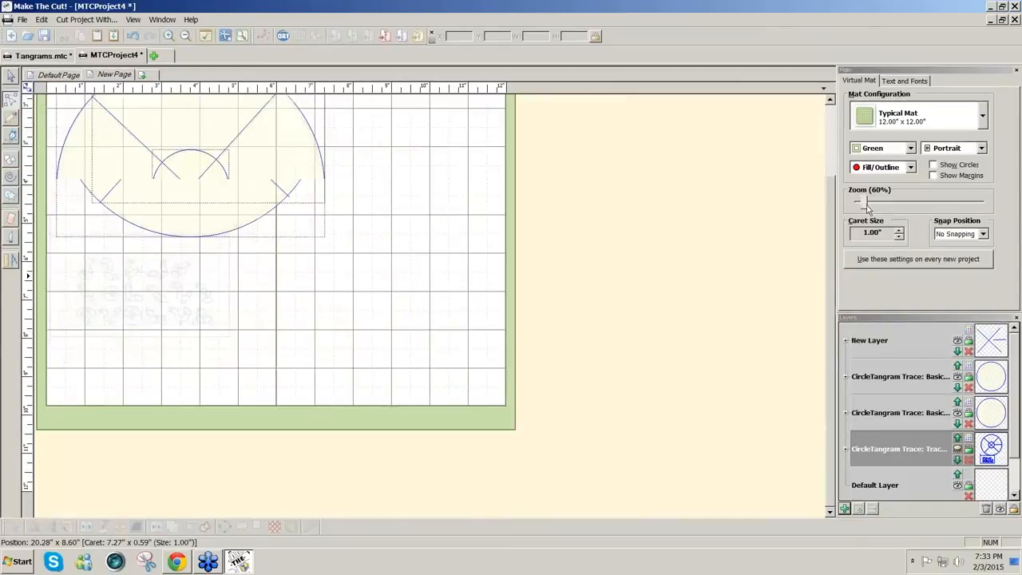
left_click_drag(829, 254, 830, 182)
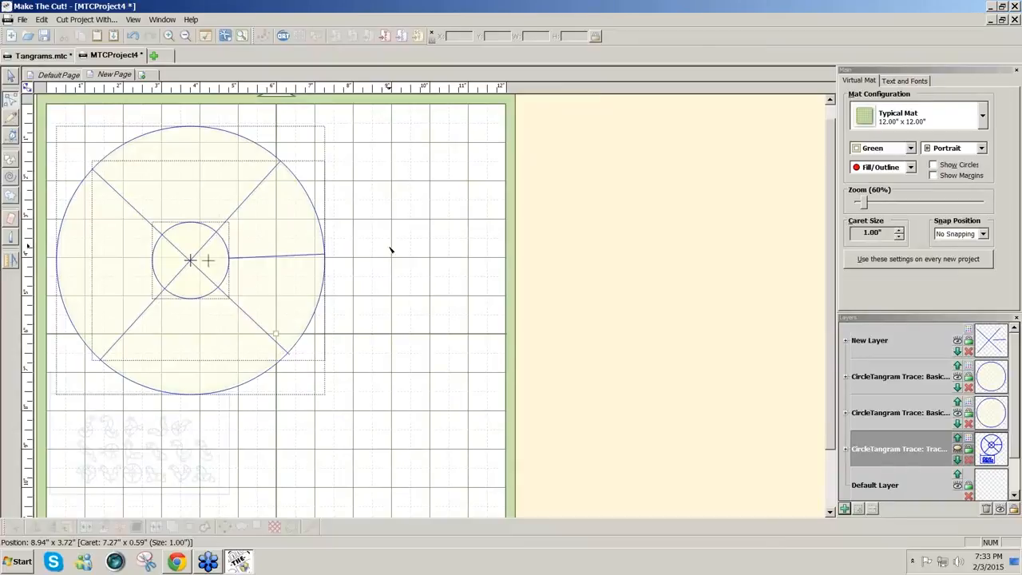
- Add a new page with the default name and open EggTangram.jpg for pixel tracing
left_click(145, 76)
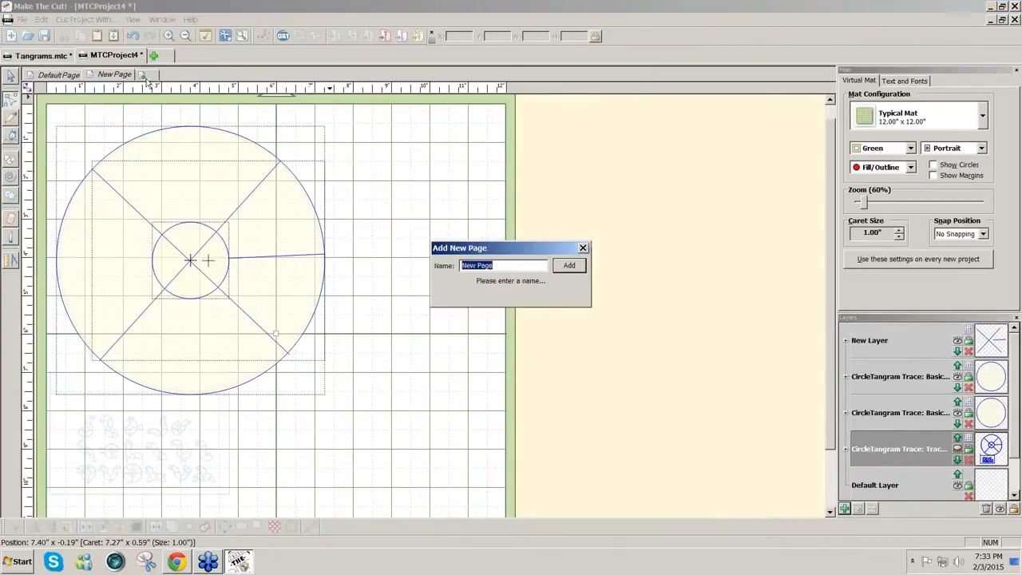
left_click(569, 267)
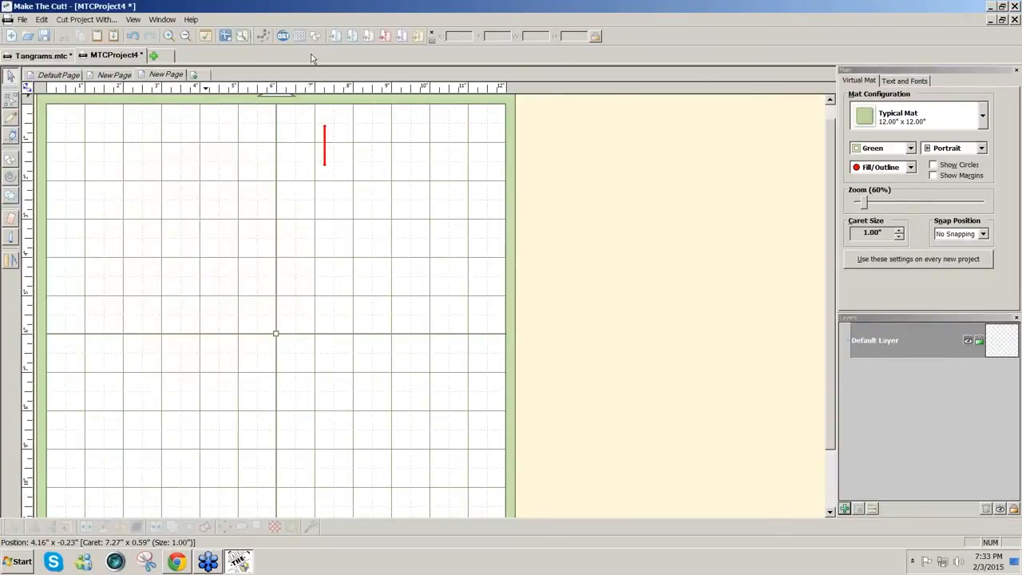
left_click(263, 36)
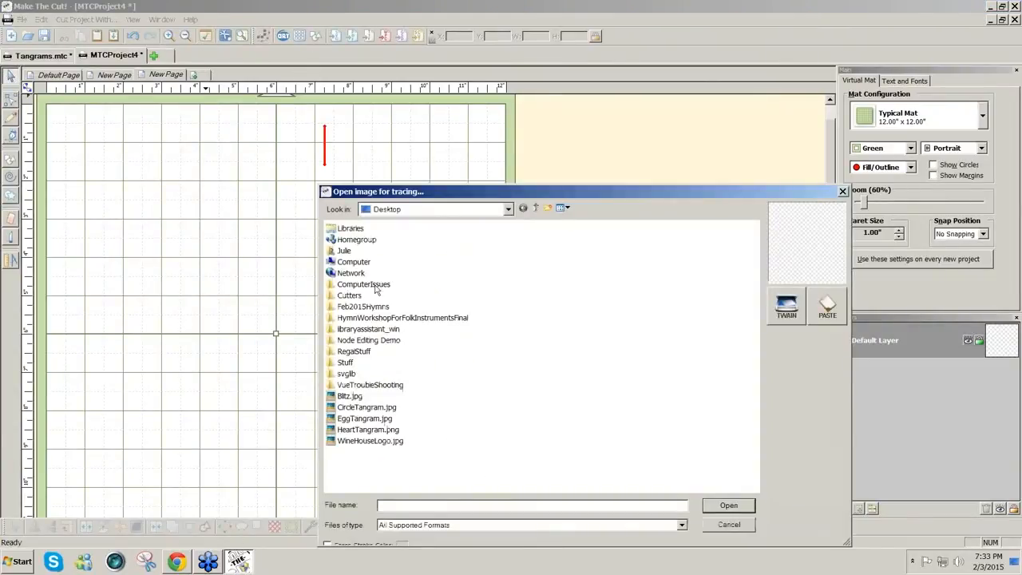
left_click(378, 420)
left_click(725, 509)
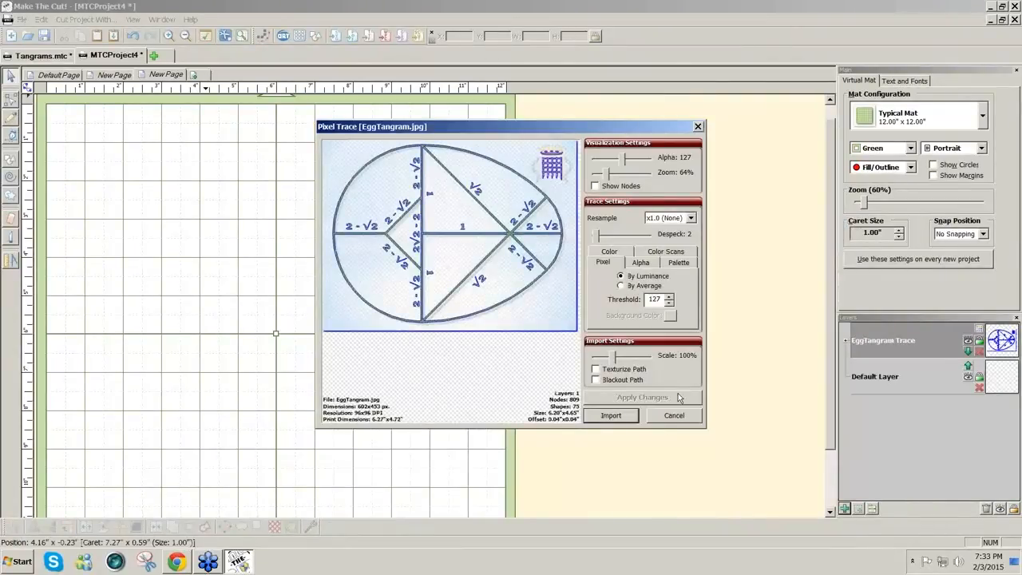
- Trace the egg image with a threshold of 136, import it as a single layer, and place it on the mat
left_click(669, 296)
left_click(669, 297)
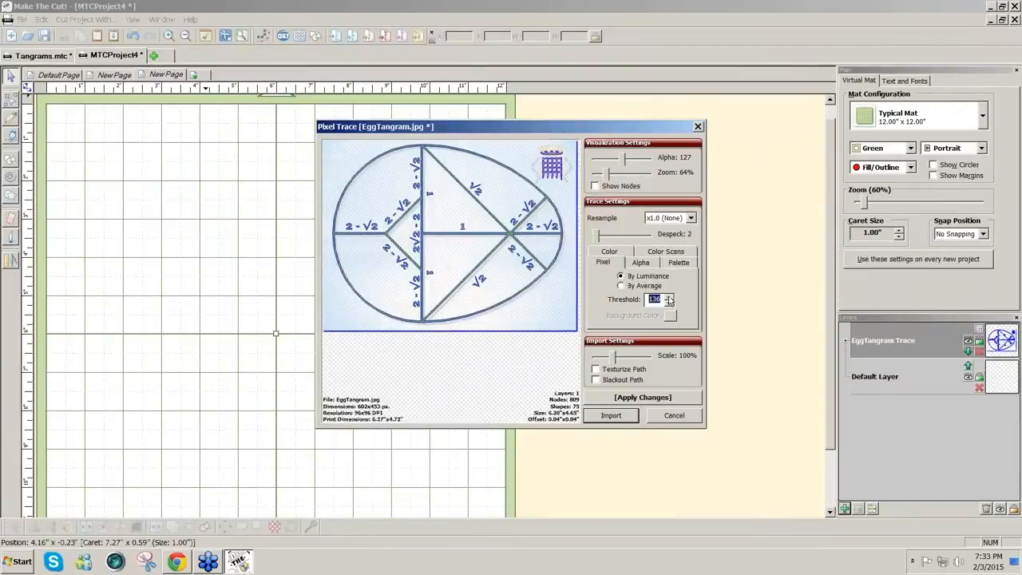
left_click(623, 398)
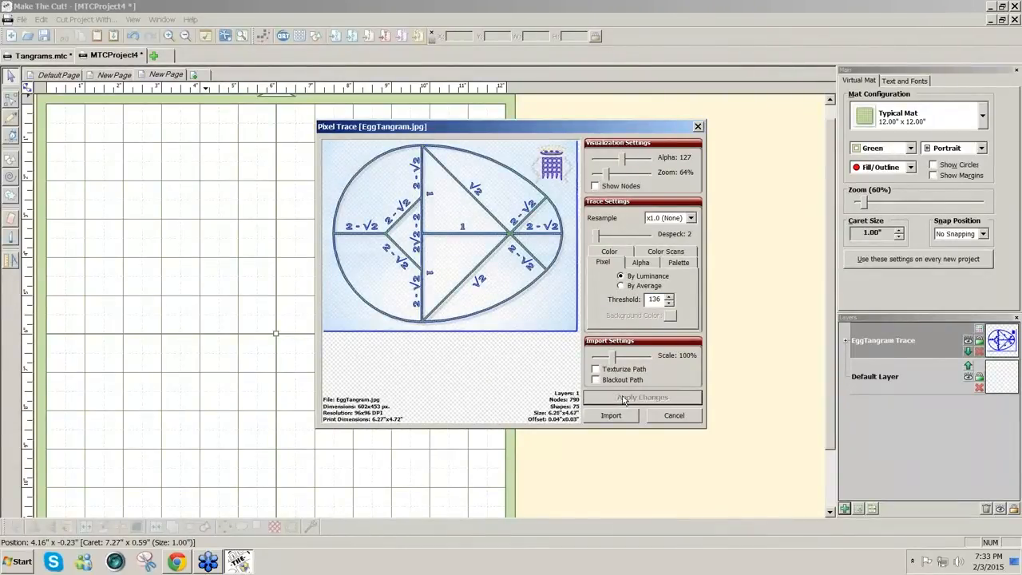
left_click(613, 416)
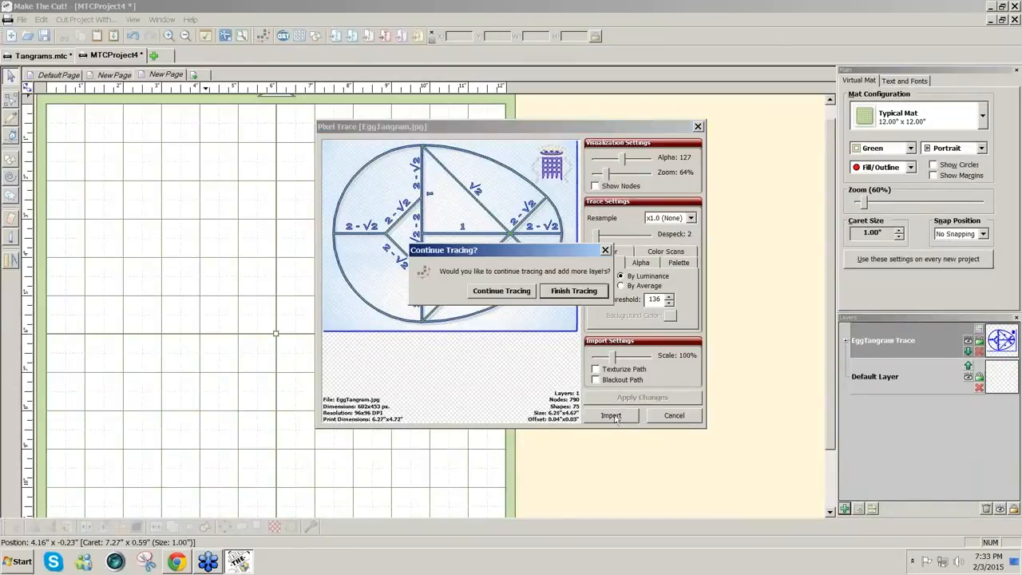
left_click(590, 294)
mouse_move(533, 233)
left_mouse_down()
mouse_move(313, 249)
mouse_move(292, 261)
left_mouse_up()
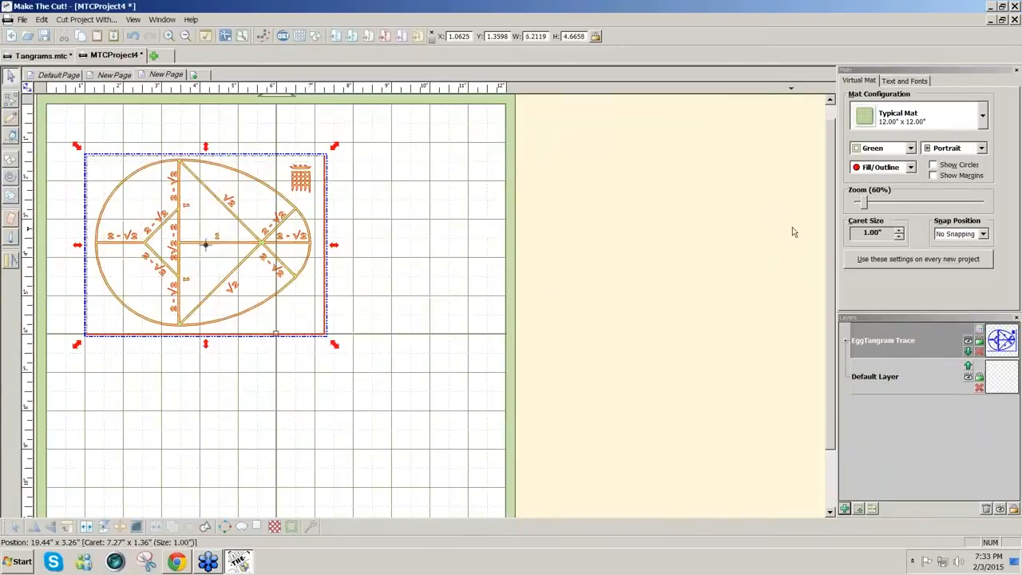
- Duplicate the egg trace beside the original and black out the copy into a solid egg
left_click(865, 205)
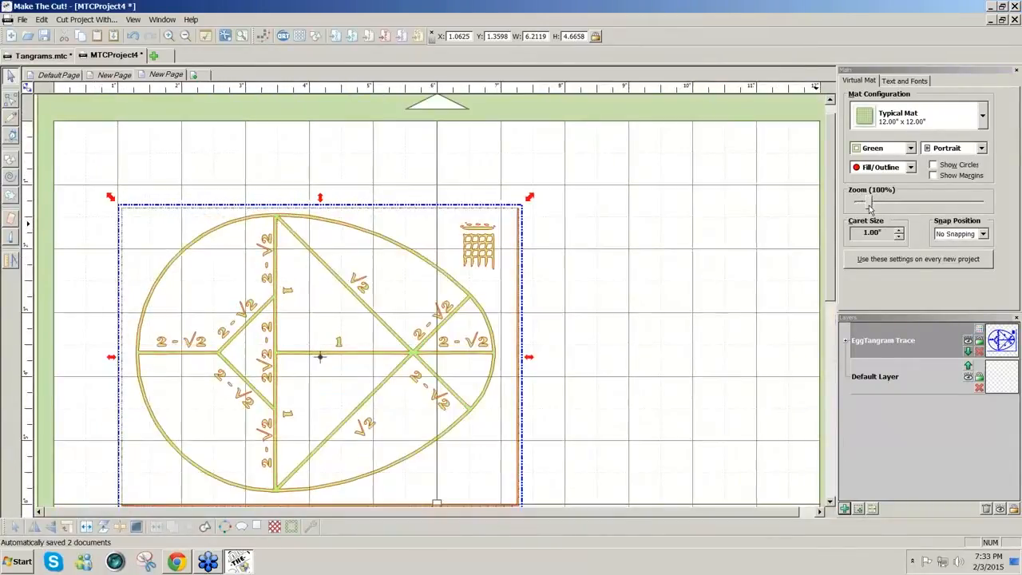
left_click_drag(835, 267, 829, 306)
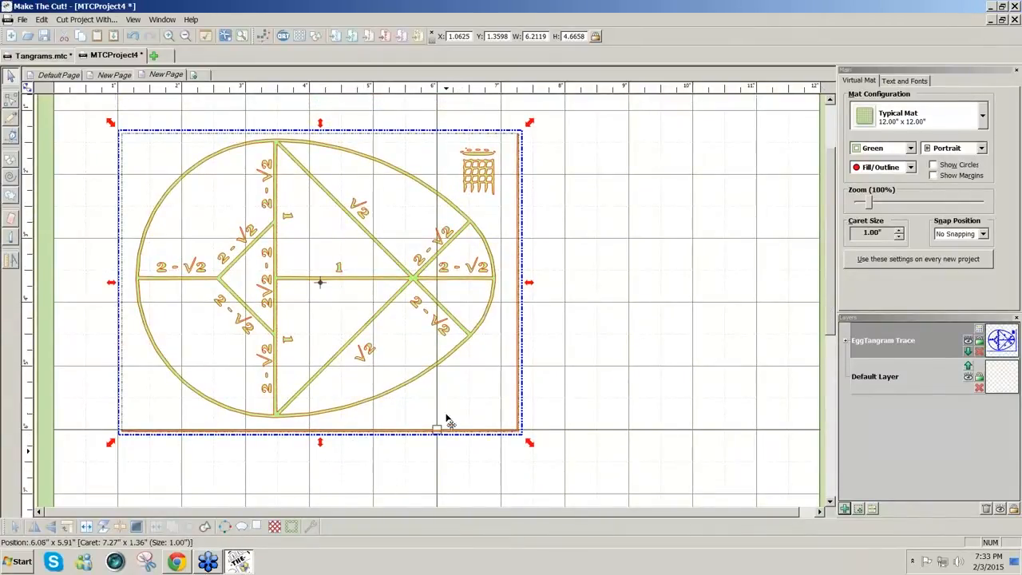
left_click(136, 527)
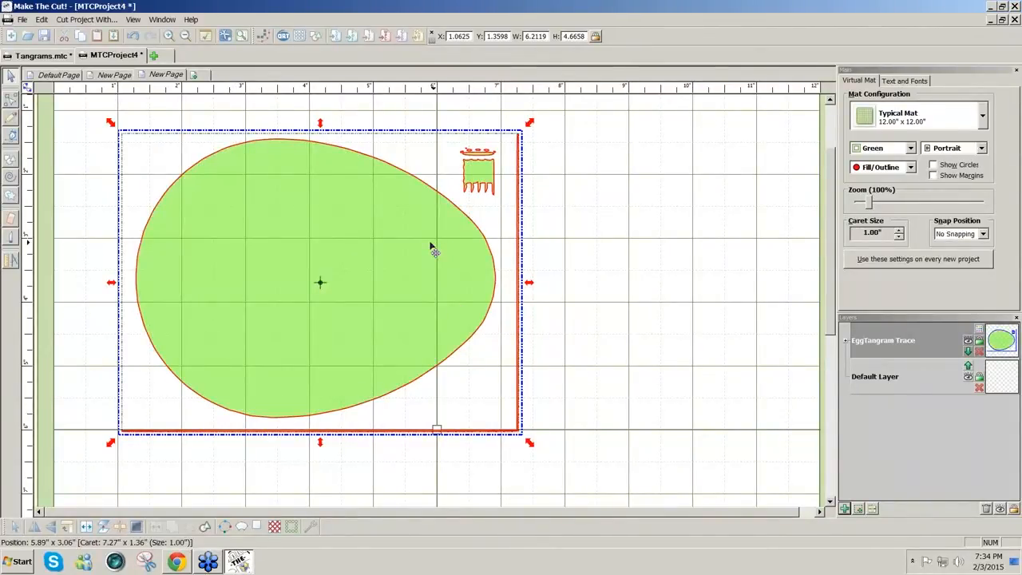
key("ctrl+z")
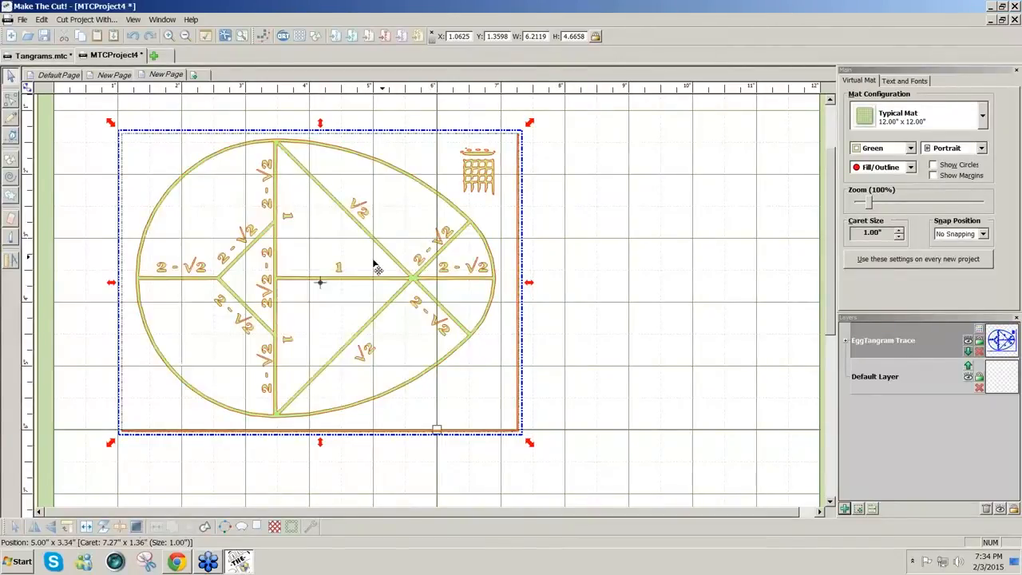
left_click_drag(376, 267, 766, 266)
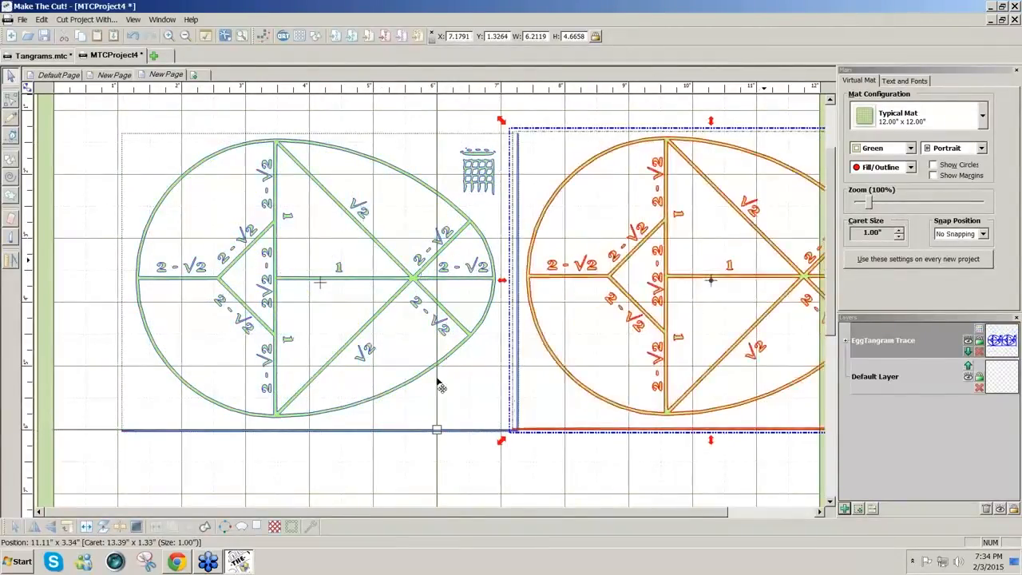
left_click(136, 527)
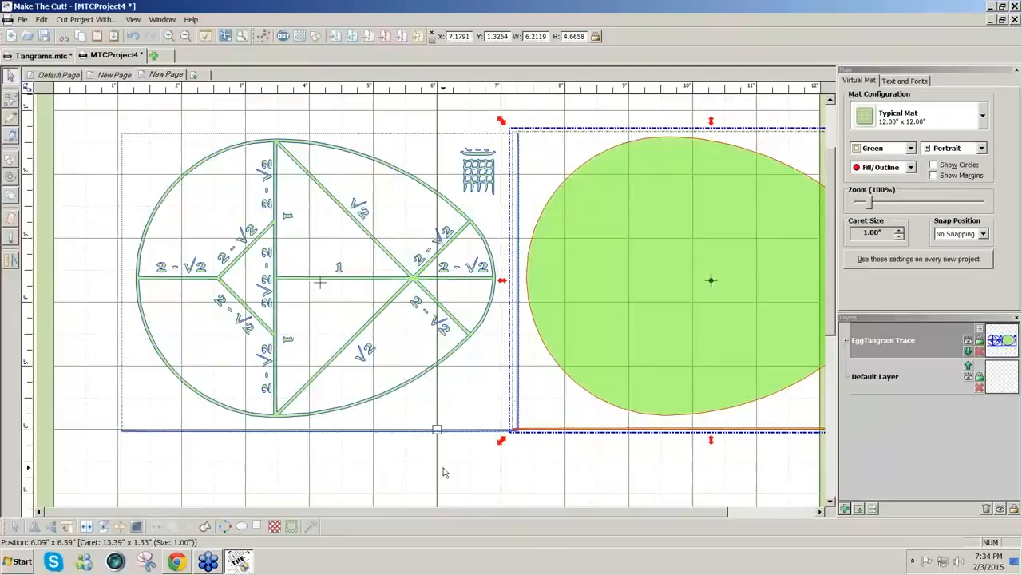
- Split the blacked-out copy apart and delete its border lines and small logo pieces, keeping only the solid egg
left_click(371, 266)
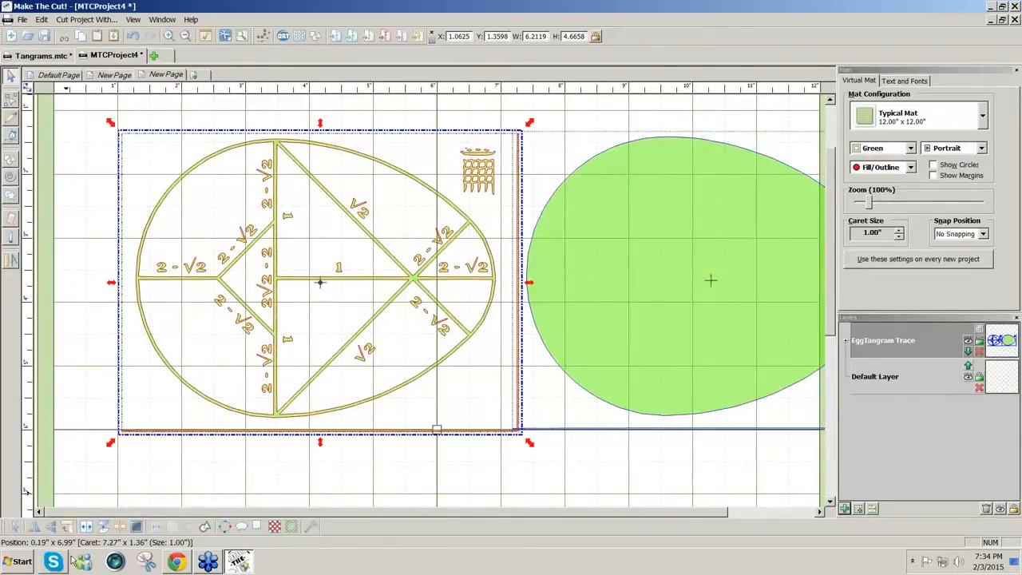
left_click(653, 411)
left_click_drag(671, 383, 376, 422)
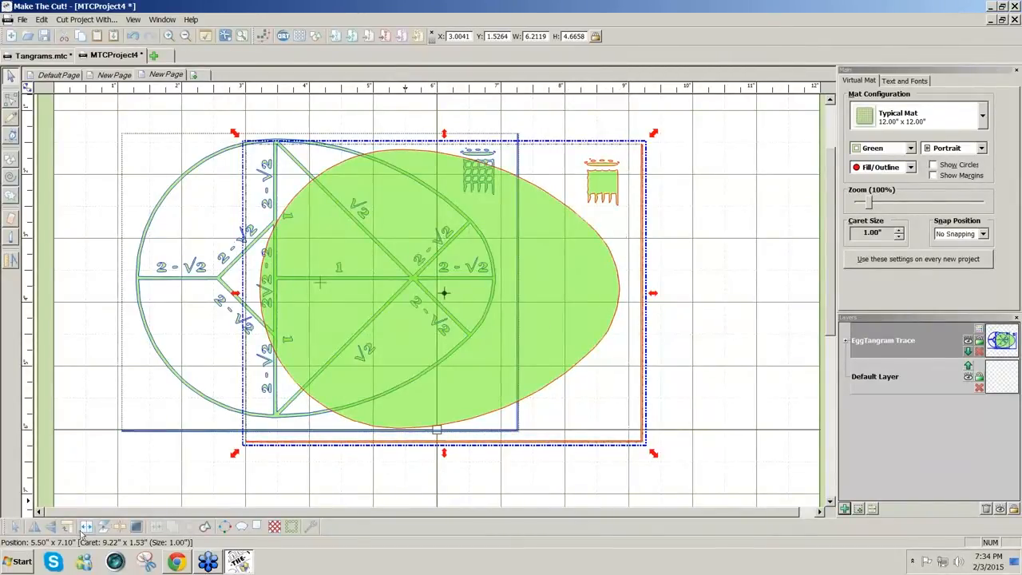
left_click(682, 462)
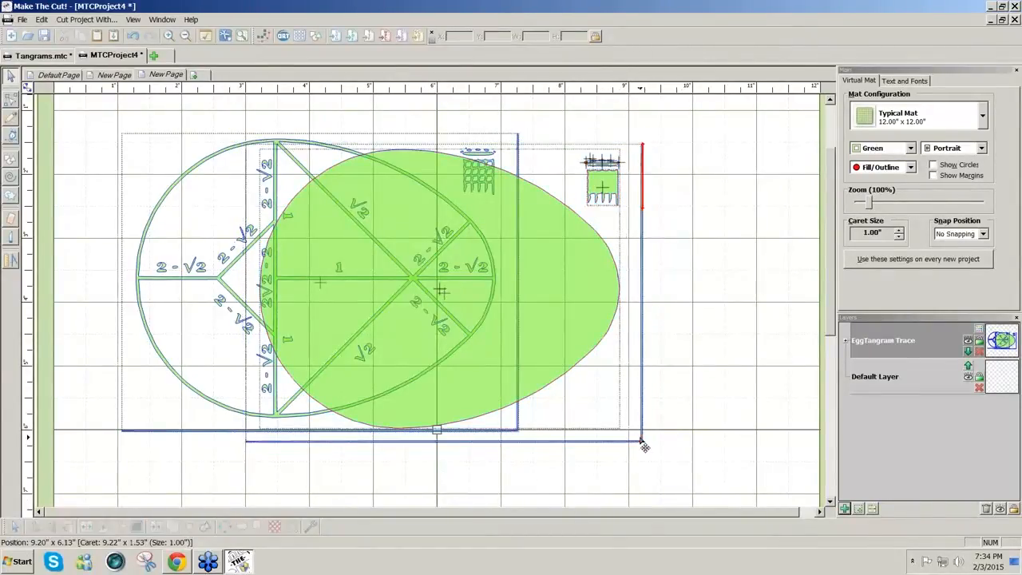
left_click(440, 290)
left_click(642, 445)
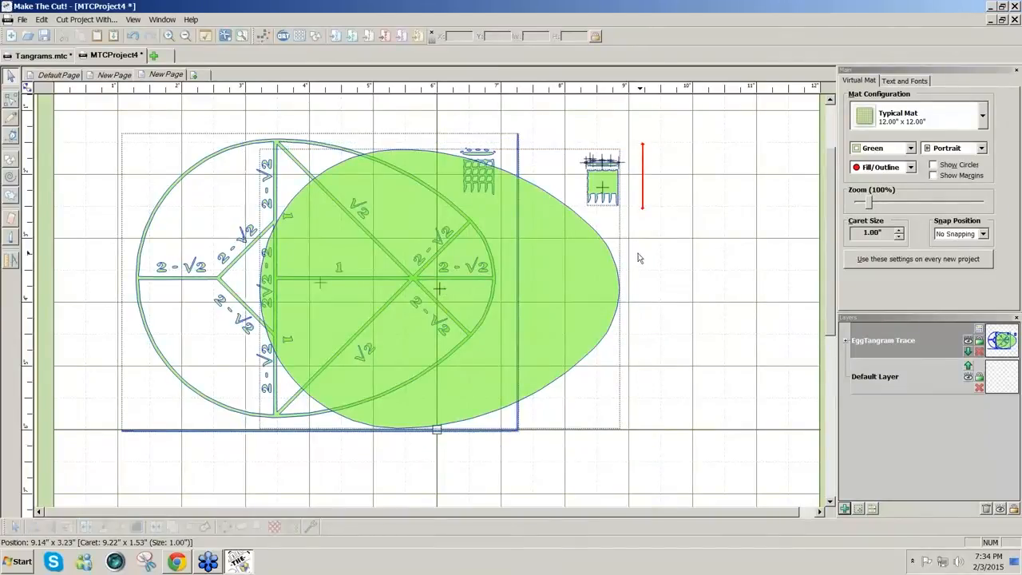
left_click_drag(560, 118, 699, 230)
key("Delete")
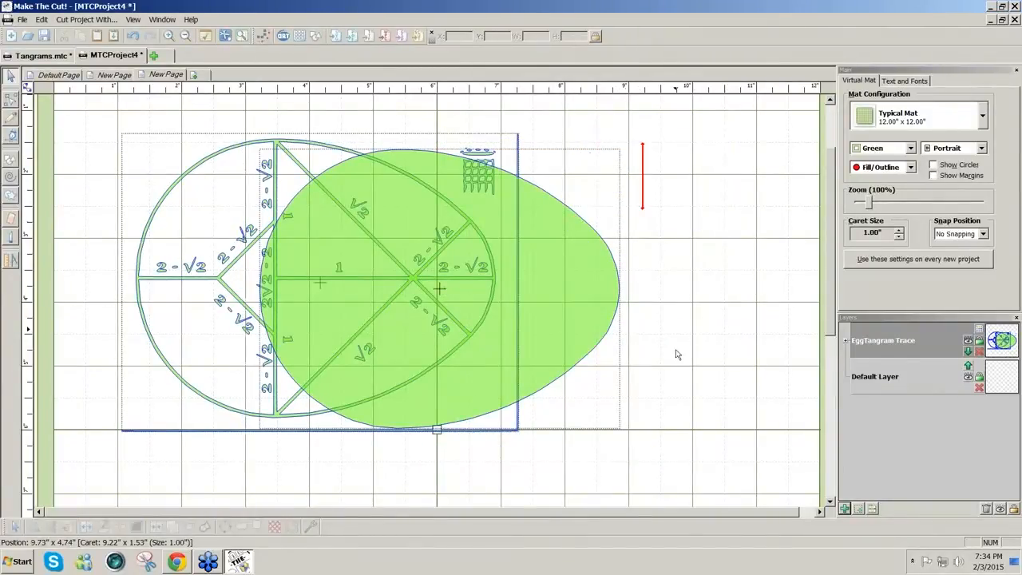
- Put the solid egg on its own new layer and align it over the egg outline of the original trace
left_click_drag(599, 347, 775, 285)
left_click(859, 509)
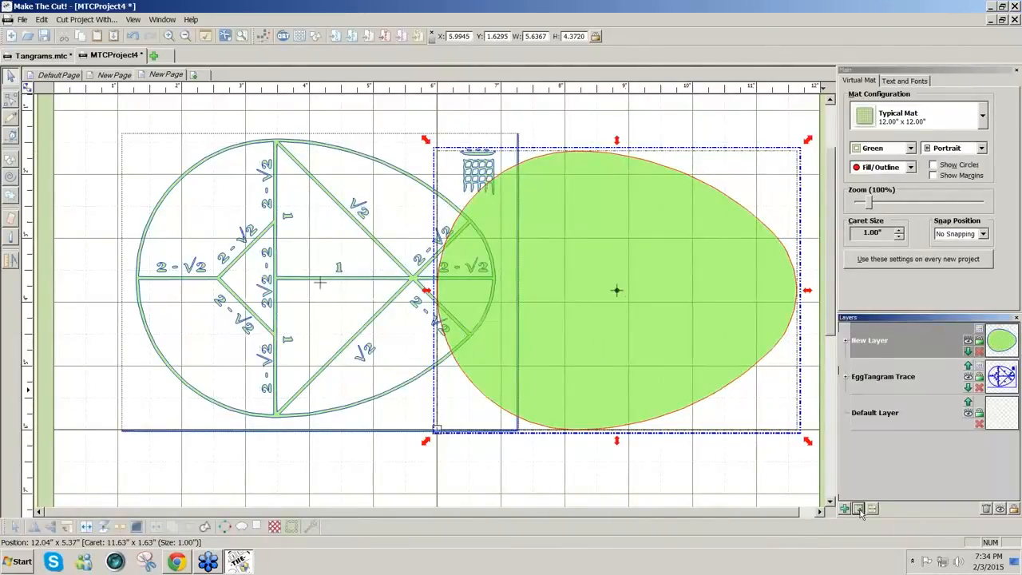
left_click_drag(754, 262, 447, 316)
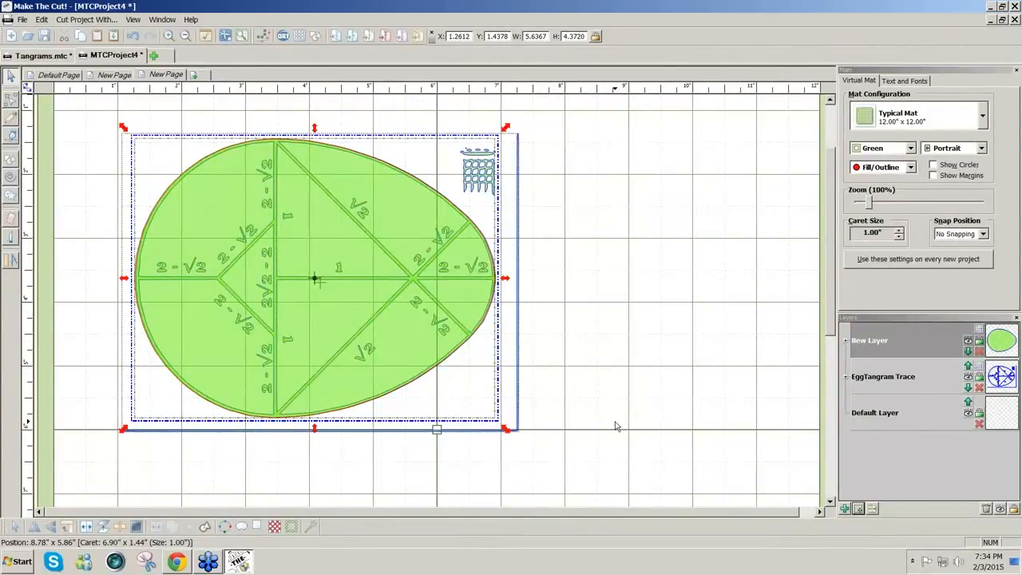
- Add a new layer and draw the egg's two long diagonals and vertical line as one path about 3.08 by 4.38 in
left_click(844, 509)
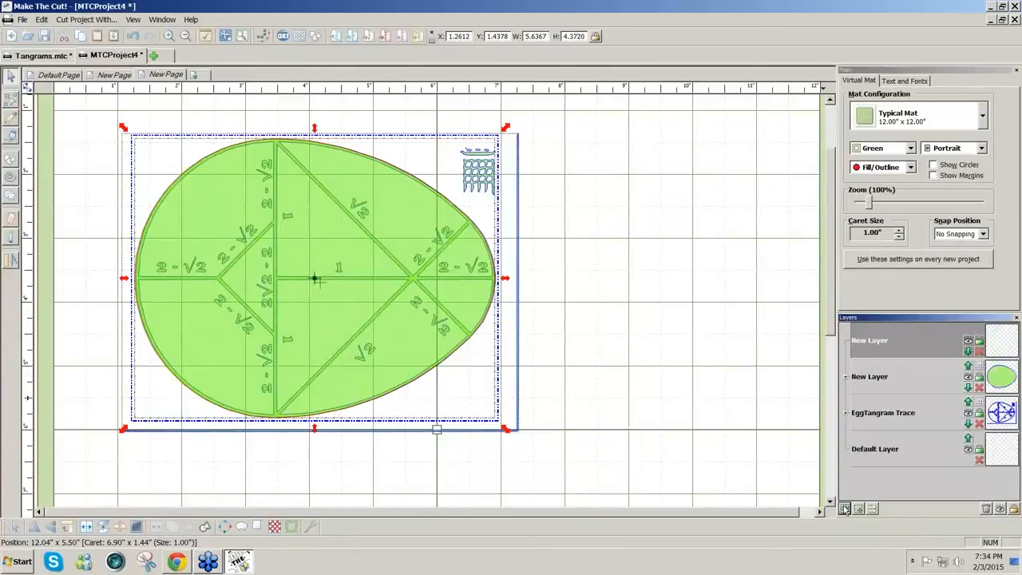
left_click(13, 137)
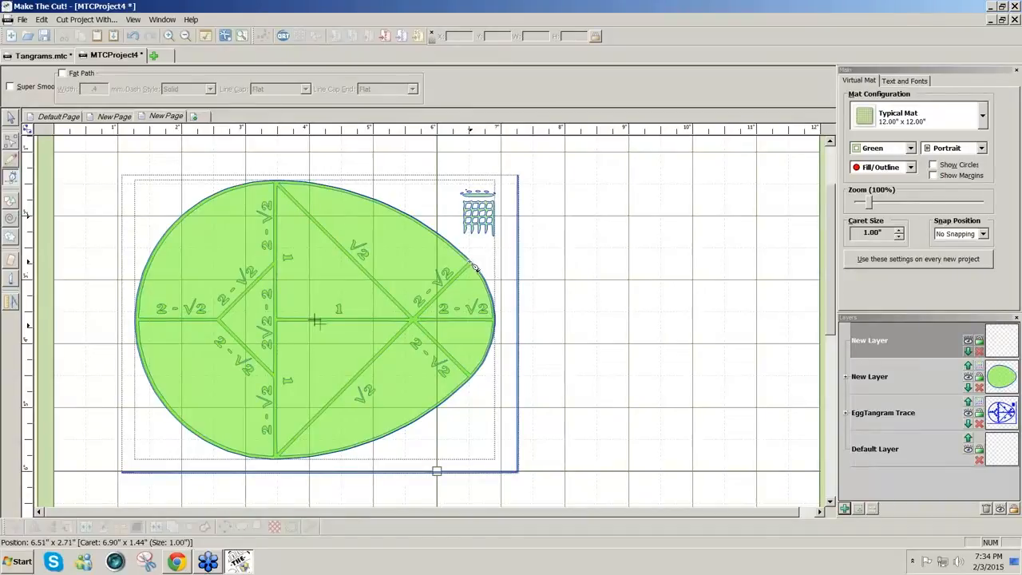
mouse_move(474, 267)
left_mouse_down()
mouse_move(312, 413)
mouse_move(278, 465)
left_mouse_up()
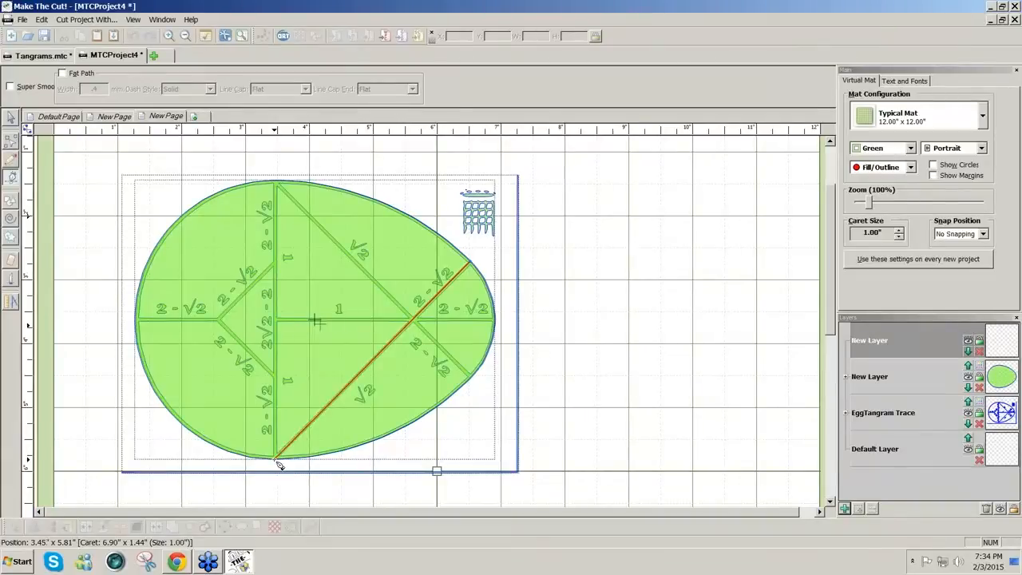
left_click_drag(279, 465, 280, 185)
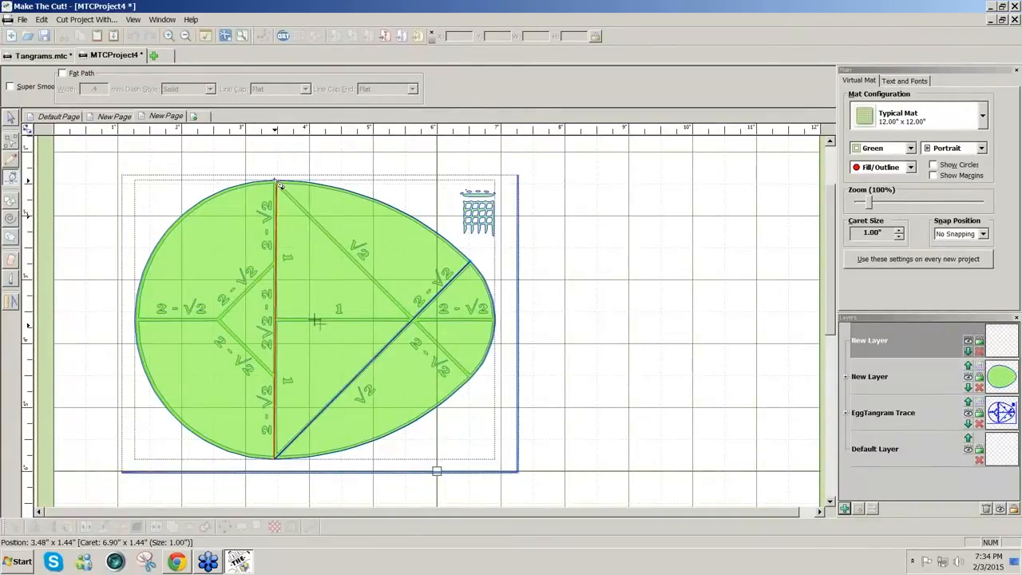
left_click_drag(280, 186, 475, 384)
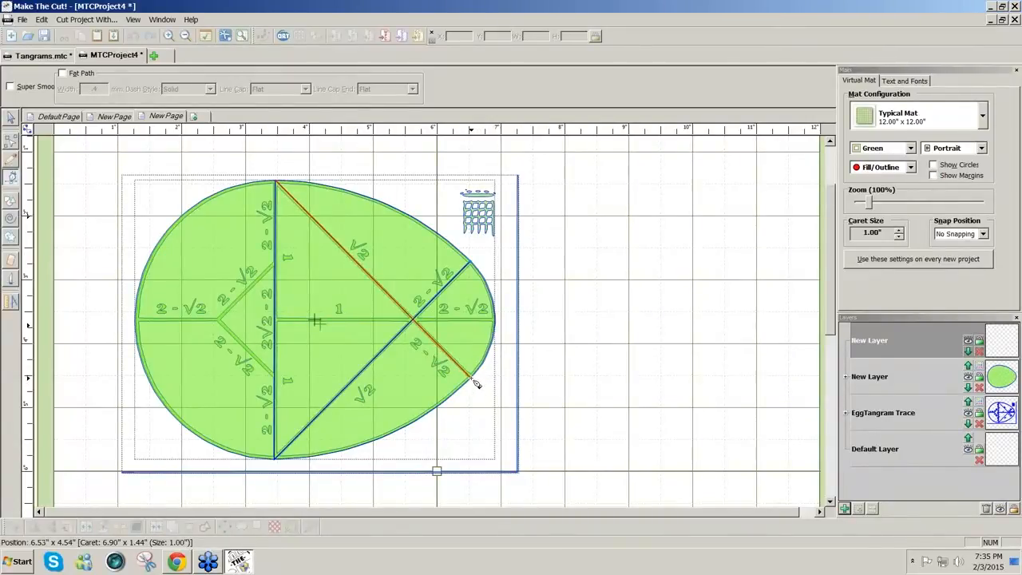
double_click(475, 383)
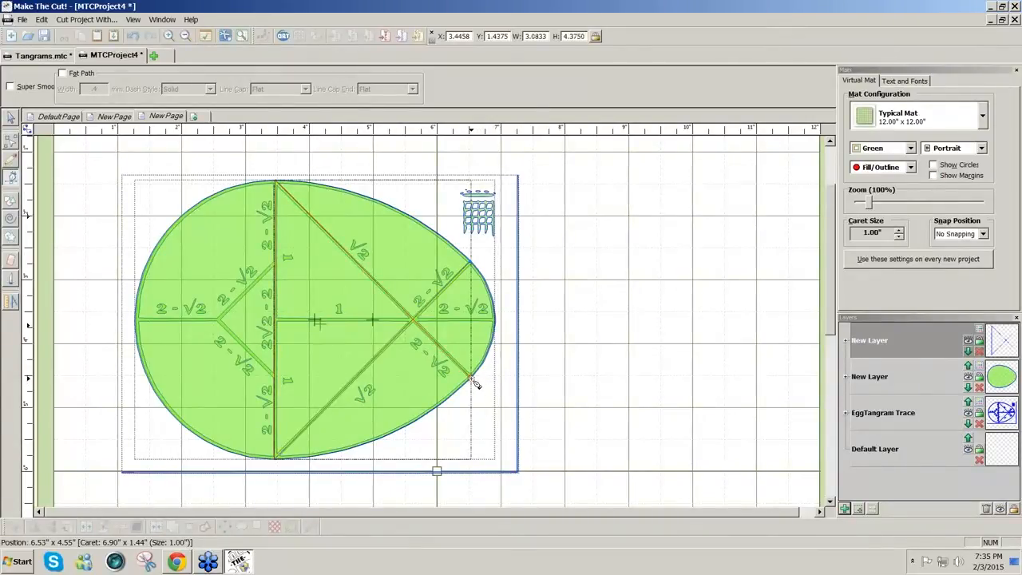
- Draw the horizontal line from the egg's narrow tip to the vertical line, plus the two short diagonals and horizontal line in the wide end
left_click(498, 321)
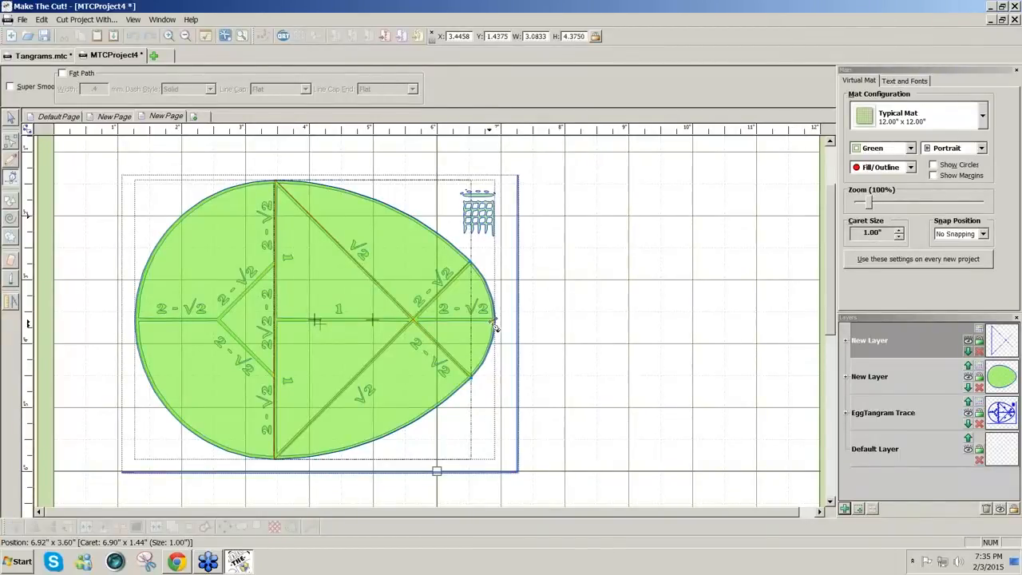
left_click(277, 323)
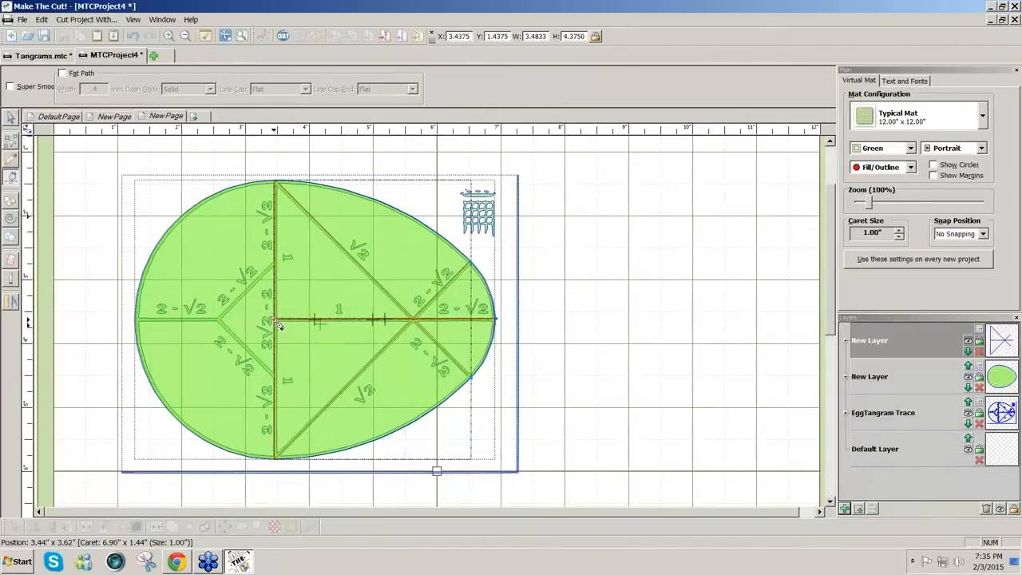
left_click(279, 270)
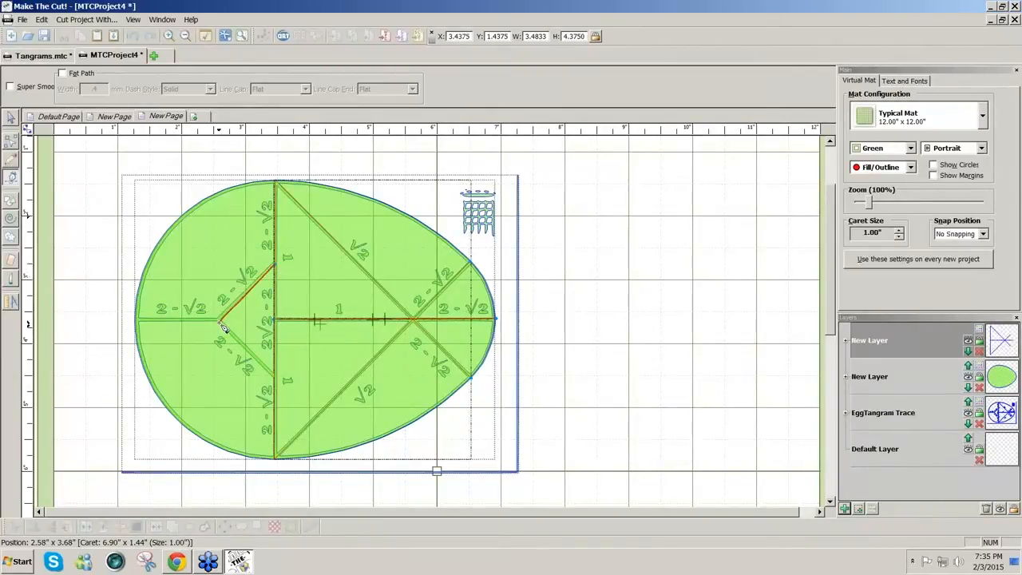
left_click(219, 321)
left_click(138, 320)
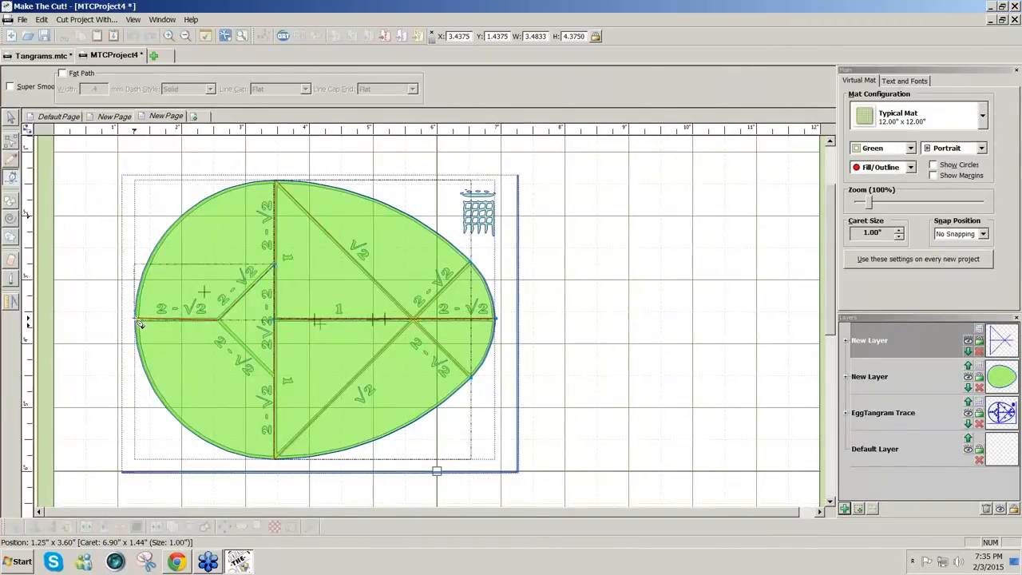
left_click(222, 324)
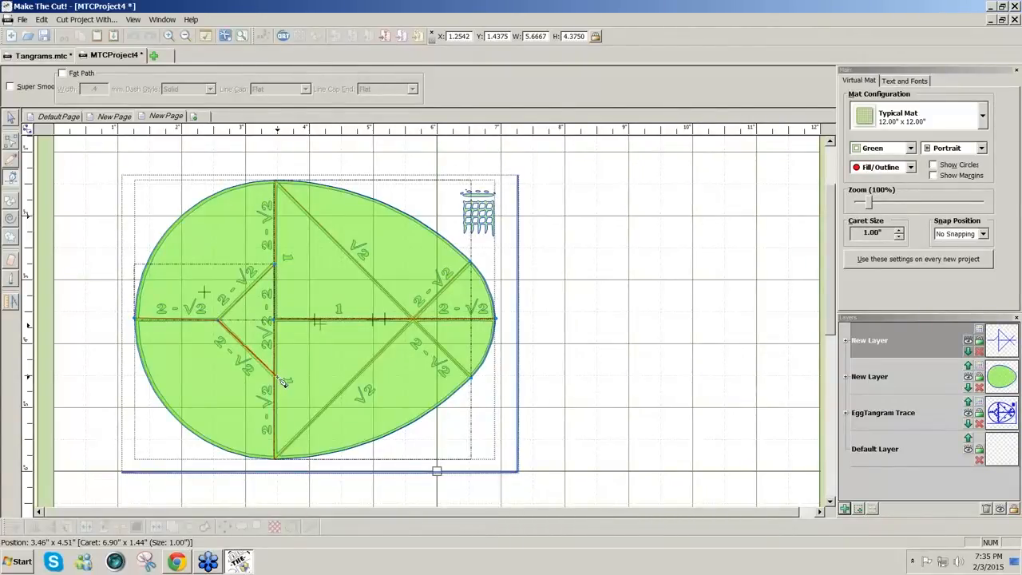
double_click(277, 378)
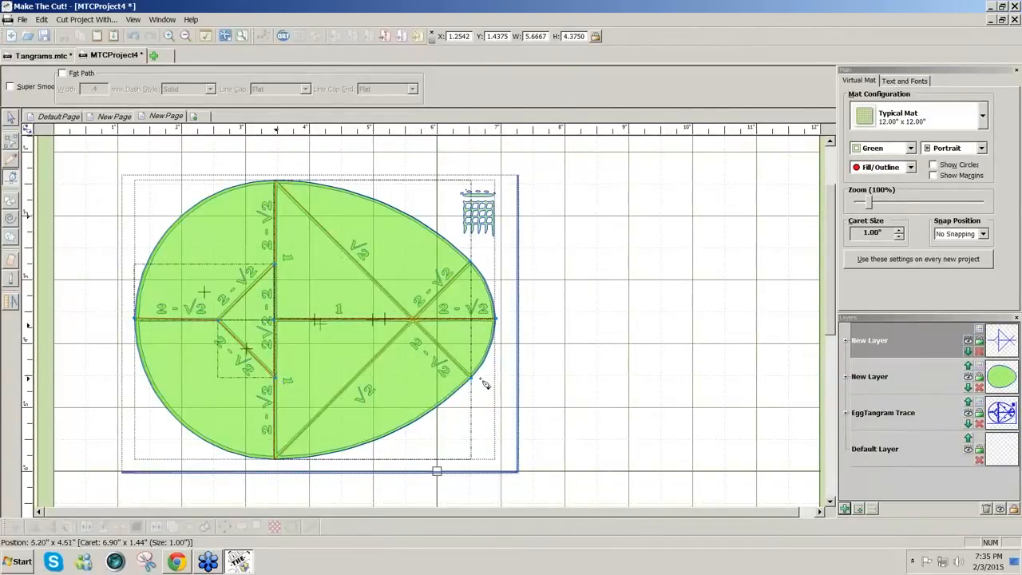
- Hide the EggTangram Trace layer and return to the selection tool
left_click(968, 414)
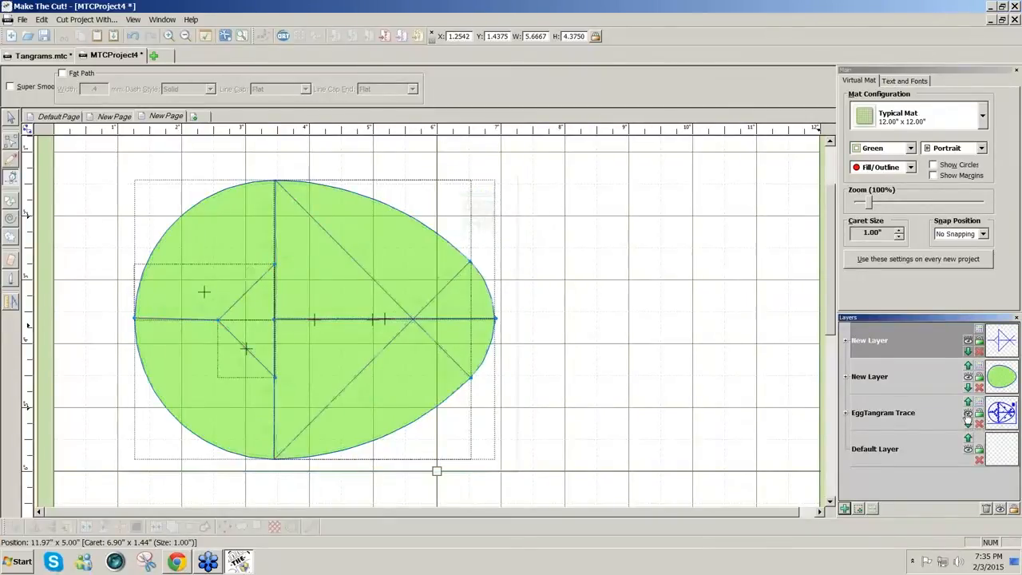
left_click(13, 117)
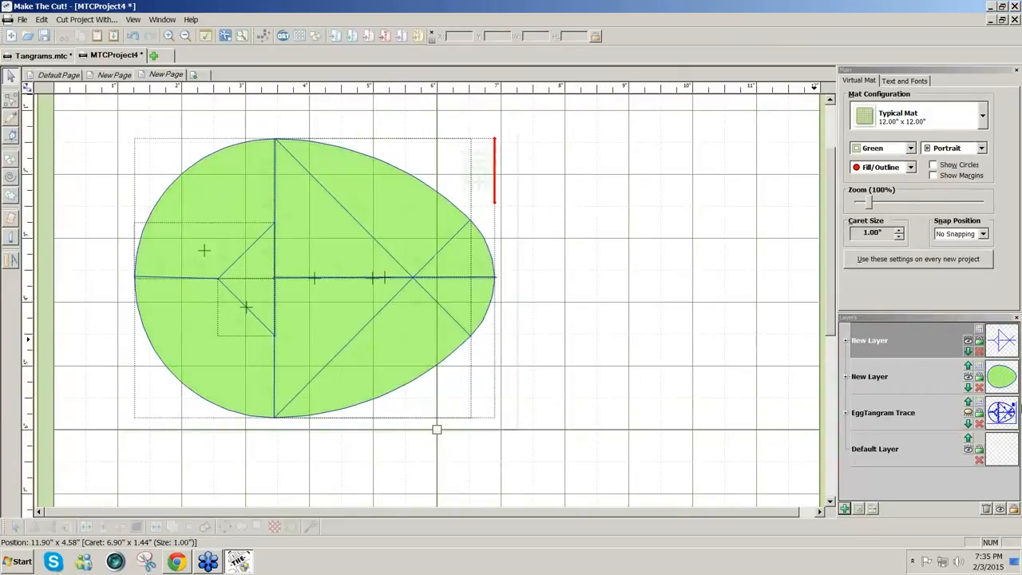
- Select all the drawn lines on the top layer and join them into one shape
left_click(1006, 345)
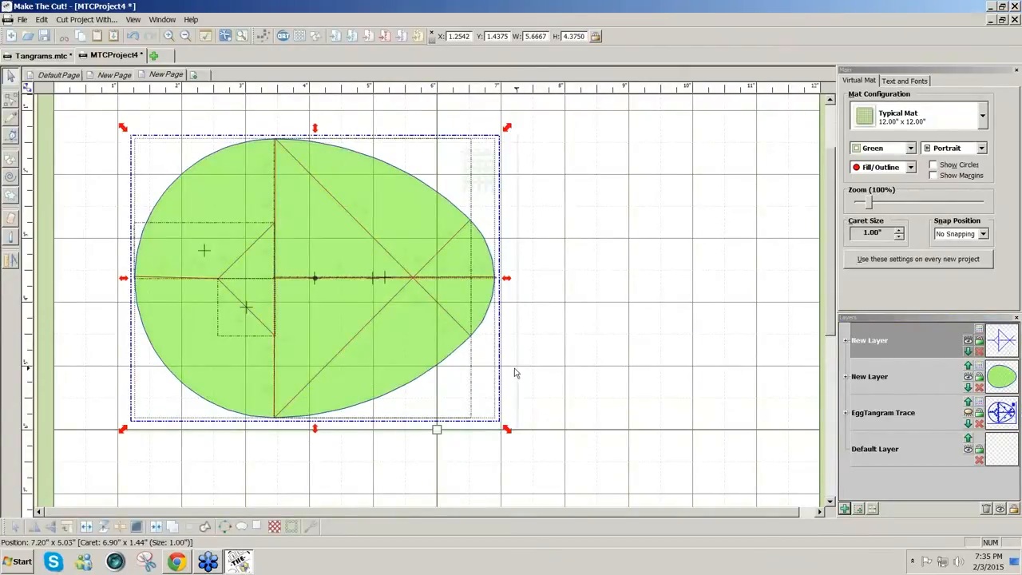
left_click(156, 527)
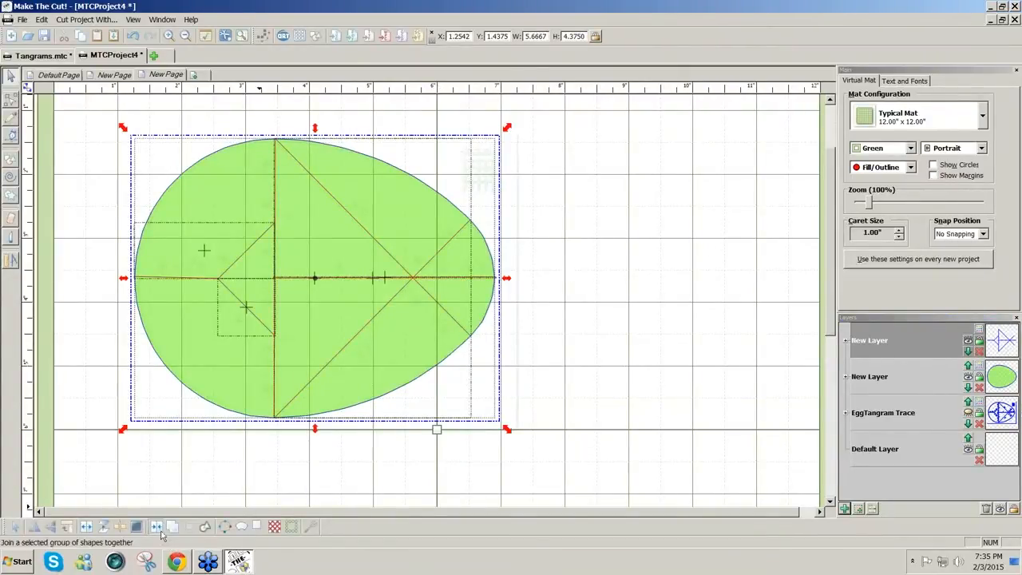
left_click(656, 343)
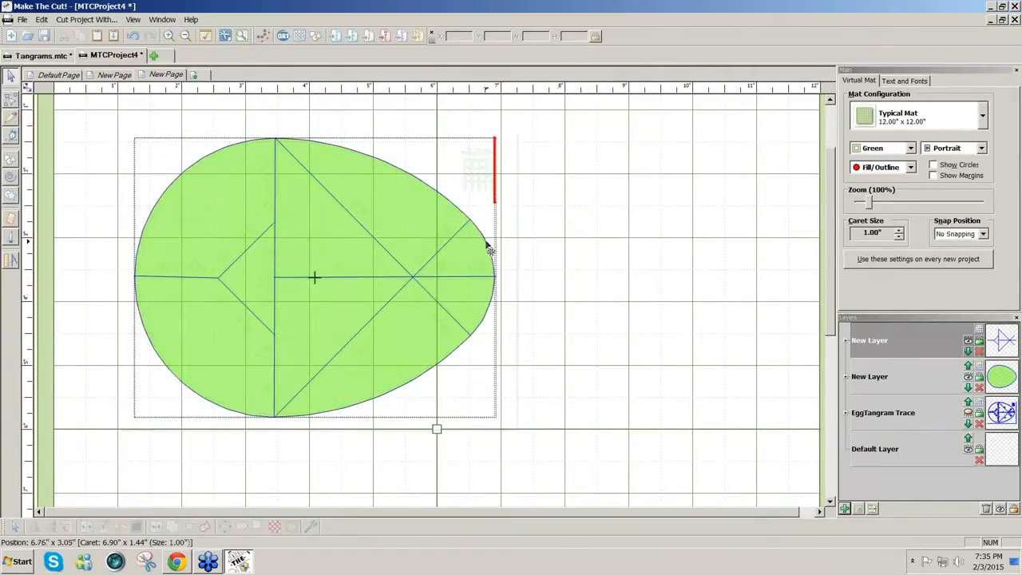
- Examine the line ends around the egg edge on the Egg page of Tangrams.mtc at 190% zoom and return to MTCProject4
left_click_drag(833, 328, 830, 320)
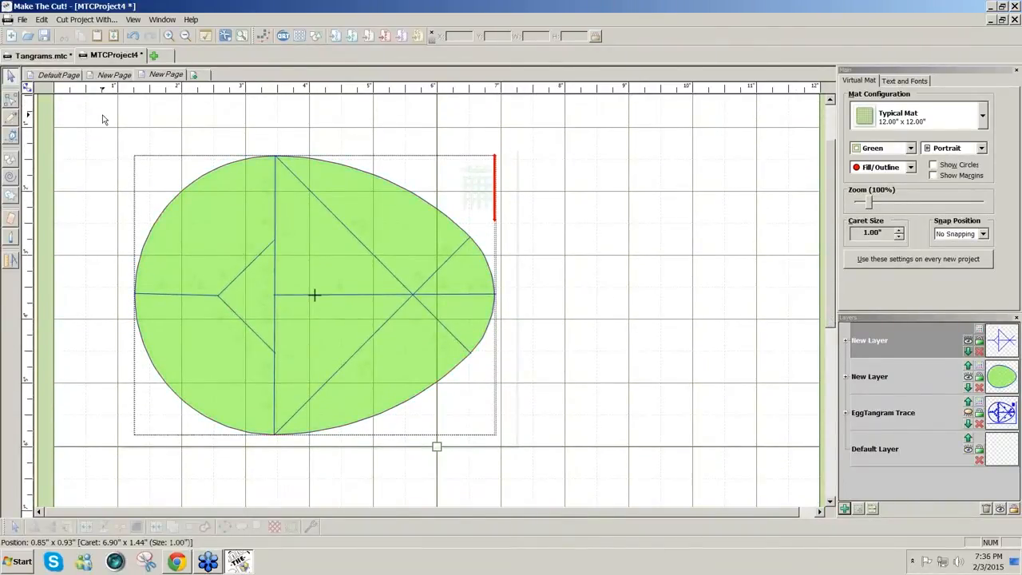
left_click(57, 56)
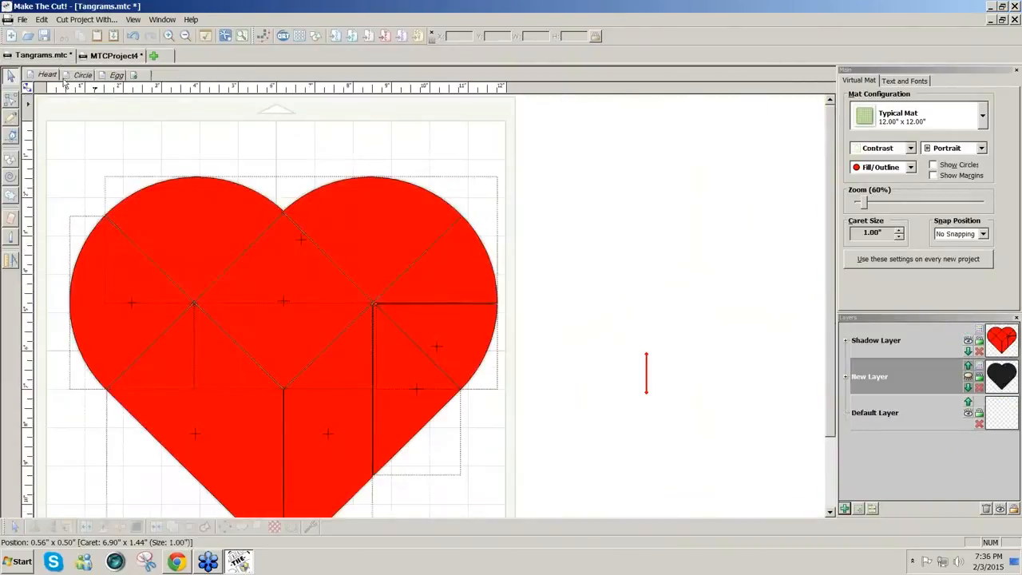
left_click(117, 75)
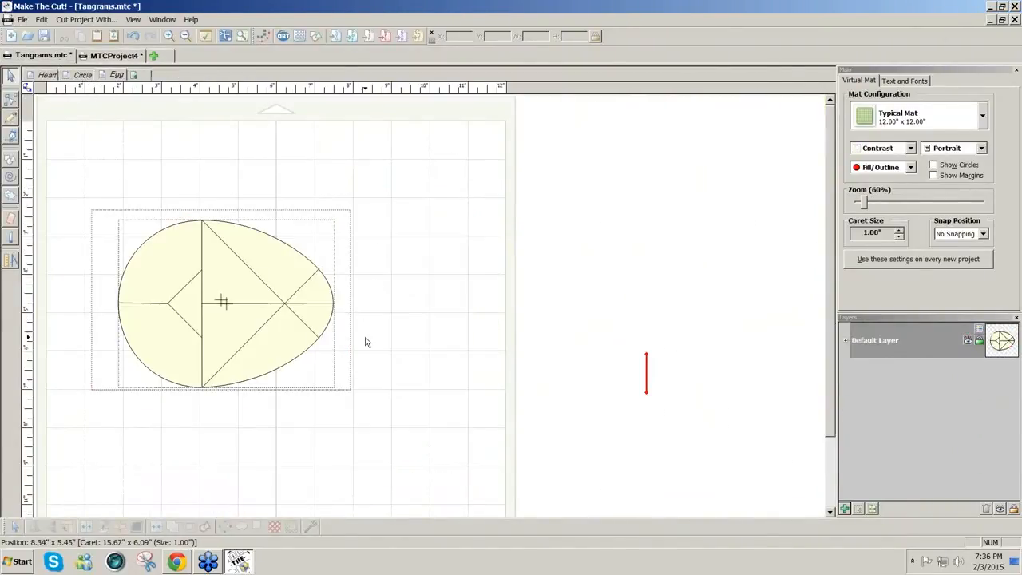
left_click_drag(865, 205, 819, 309)
left_click_drag(434, 515, 551, 524)
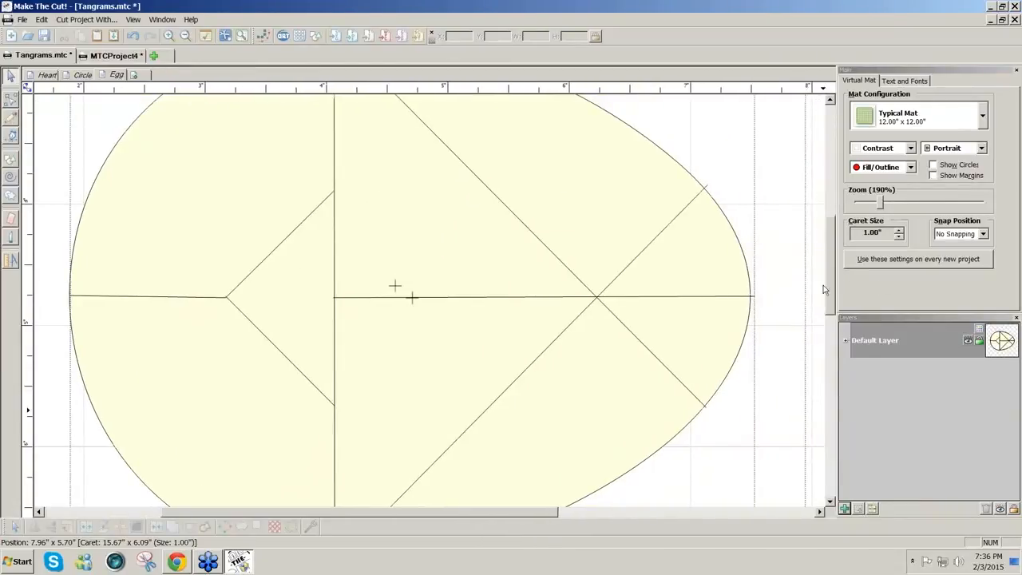
mouse_move(833, 292)
left_mouse_down()
mouse_move(835, 269)
mouse_move(836, 289)
left_mouse_up()
left_click(394, 170)
left_click(114, 56)
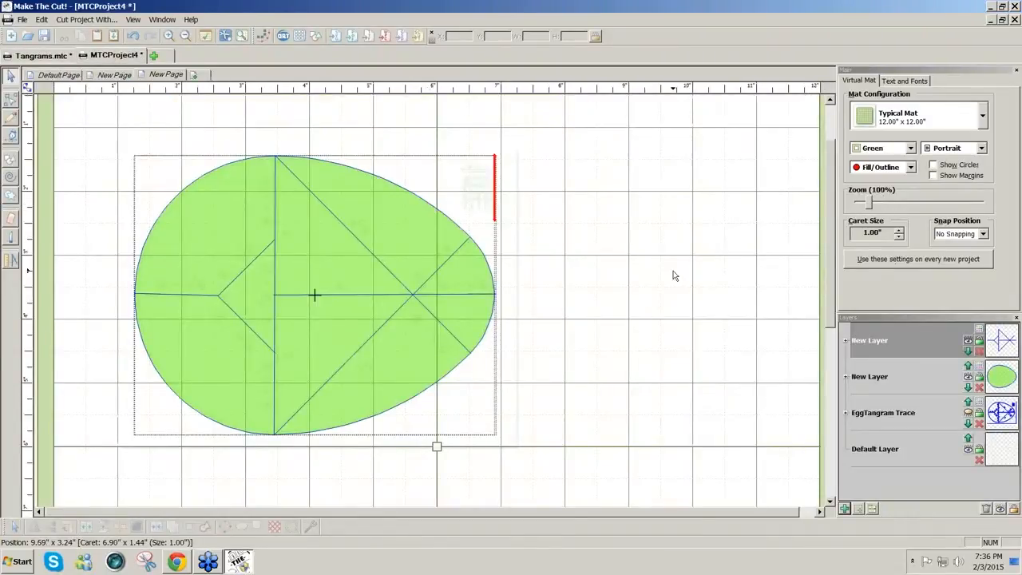
- Try setting the solid egg's width to 10 in and undo the resize
left_click(477, 289)
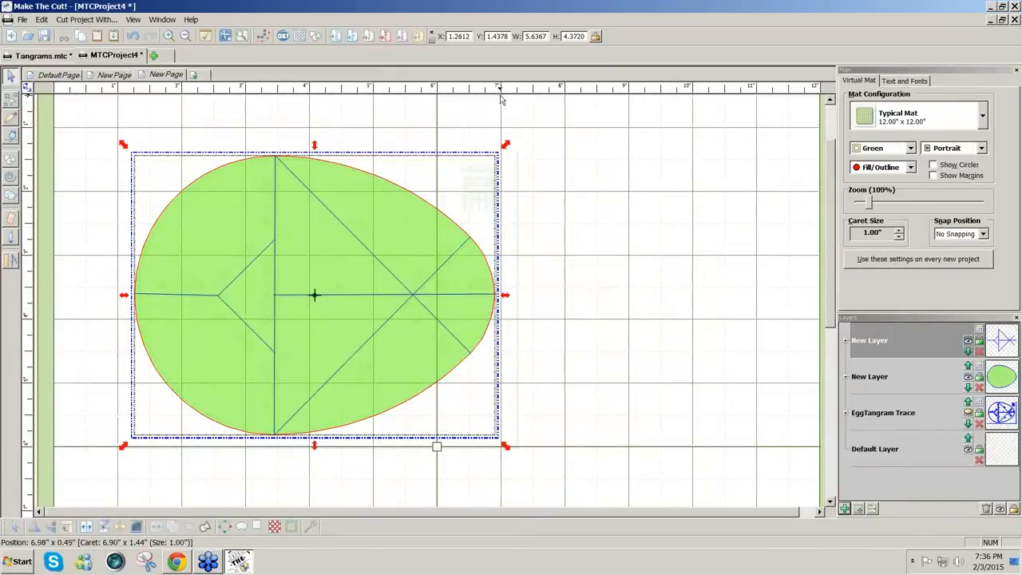
double_click(528, 36)
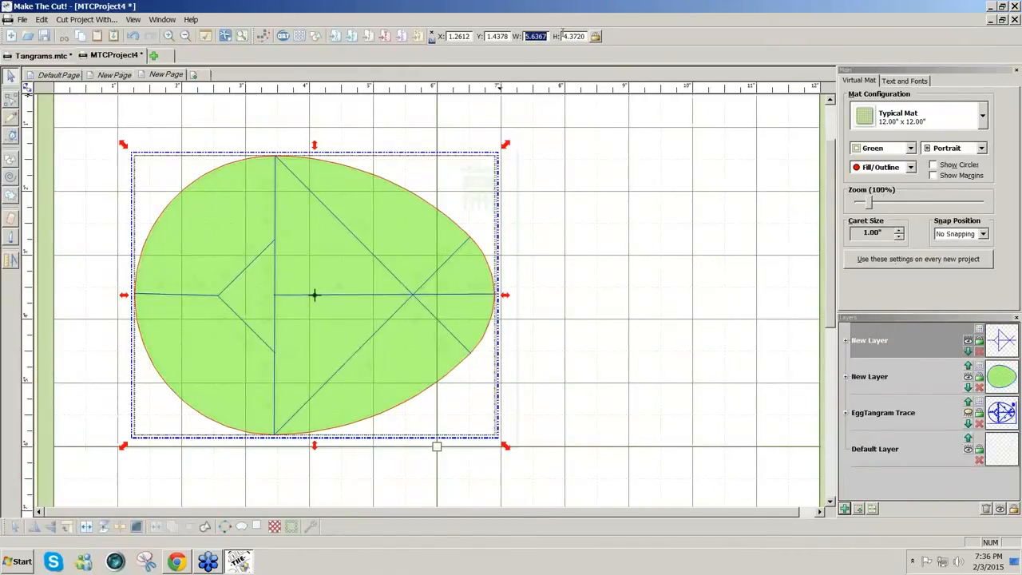
type("10")
key("Return")
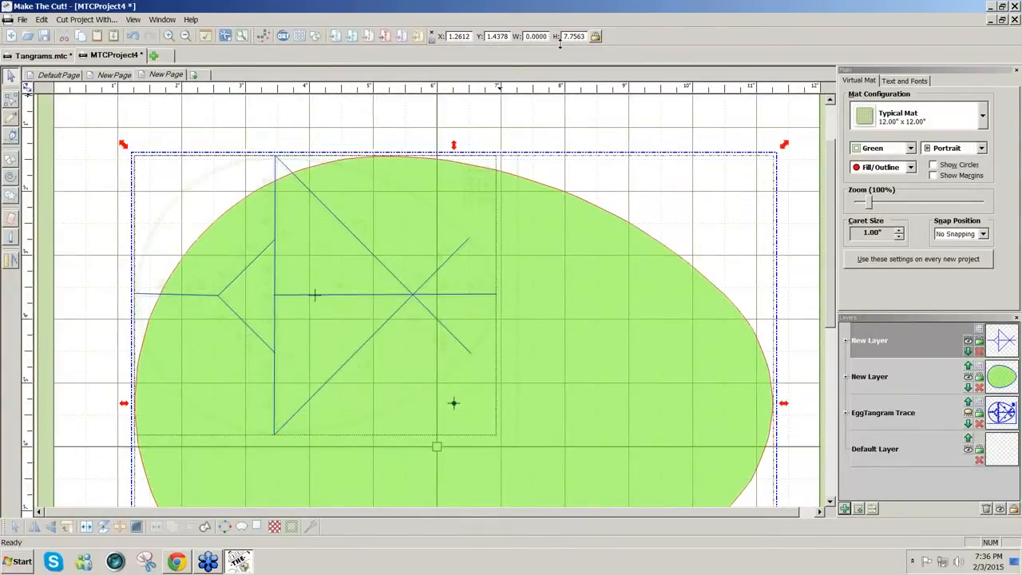
key("ctrl+z")
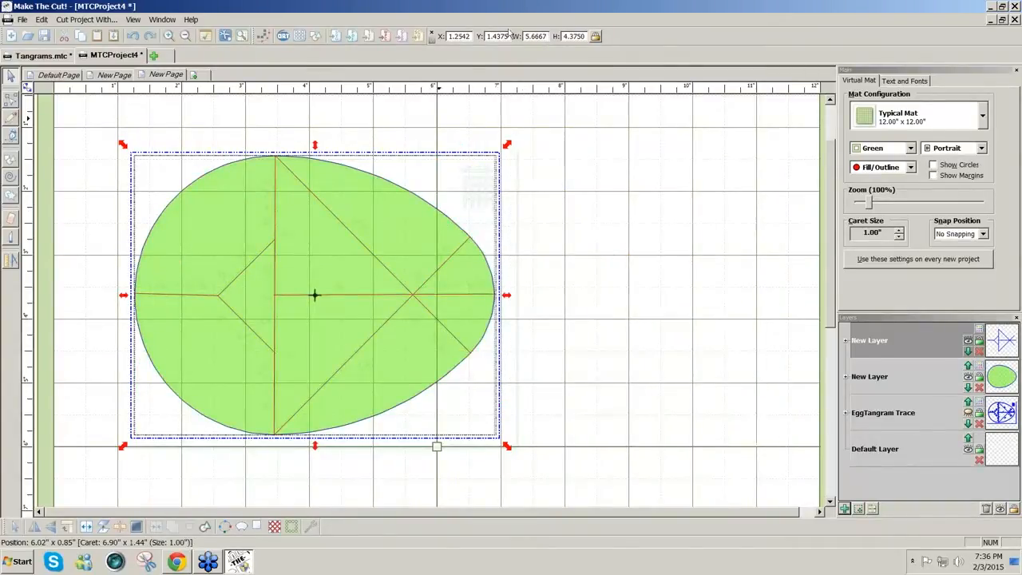
- Try scaling the joined lines to 10% of their width and undo the resize
double_click(543, 36)
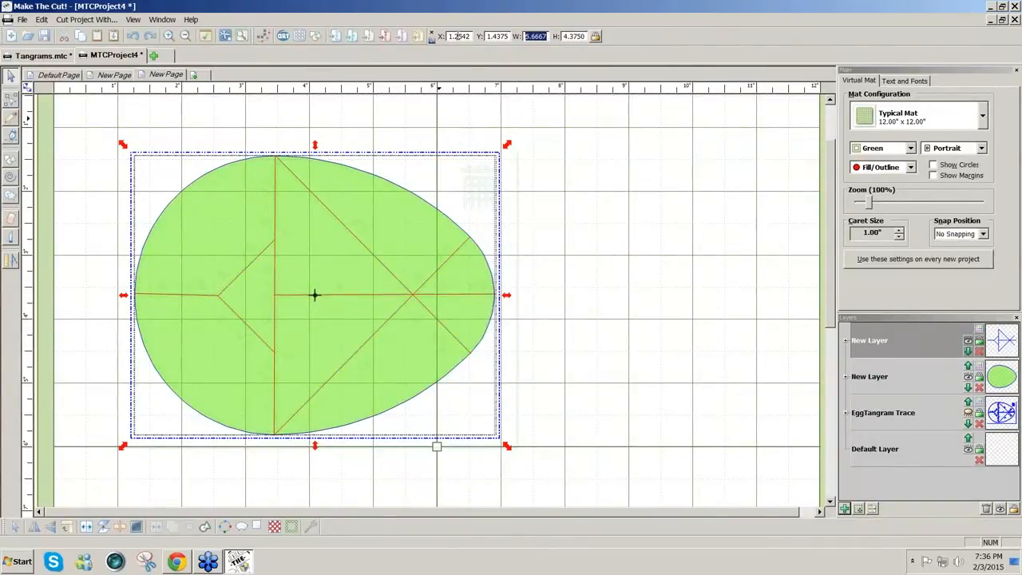
type("10")
key("Return")
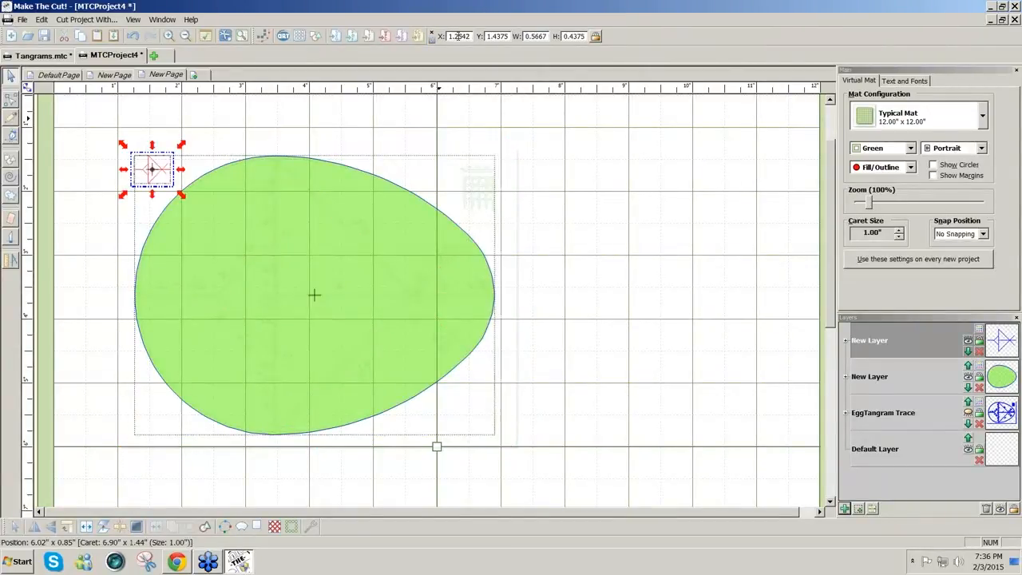
key("ctrl+z")
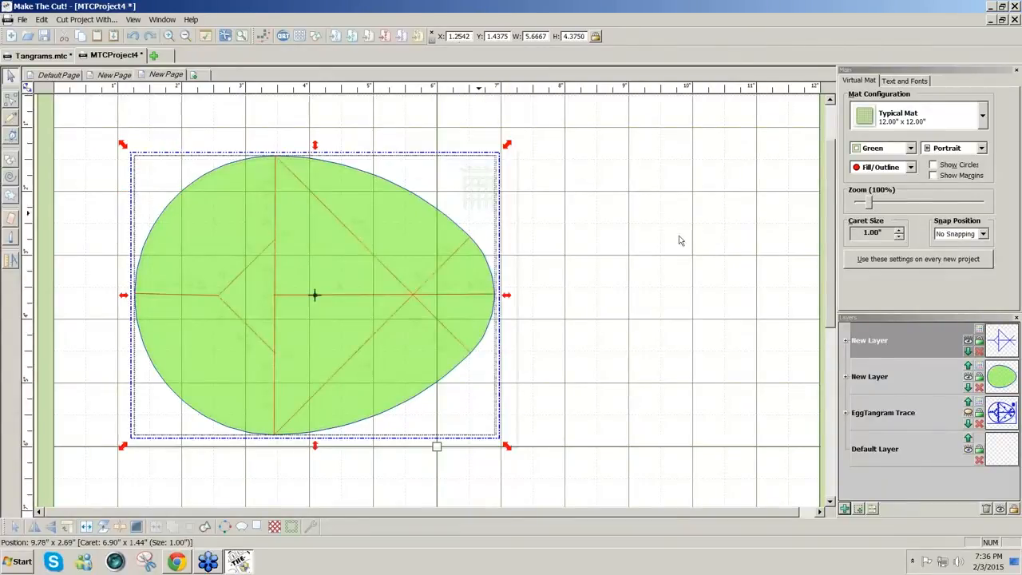
- Hide the layer with the joined lines and keep the EggTangram Trace layer hidden after briefly checking it
left_click(968, 340)
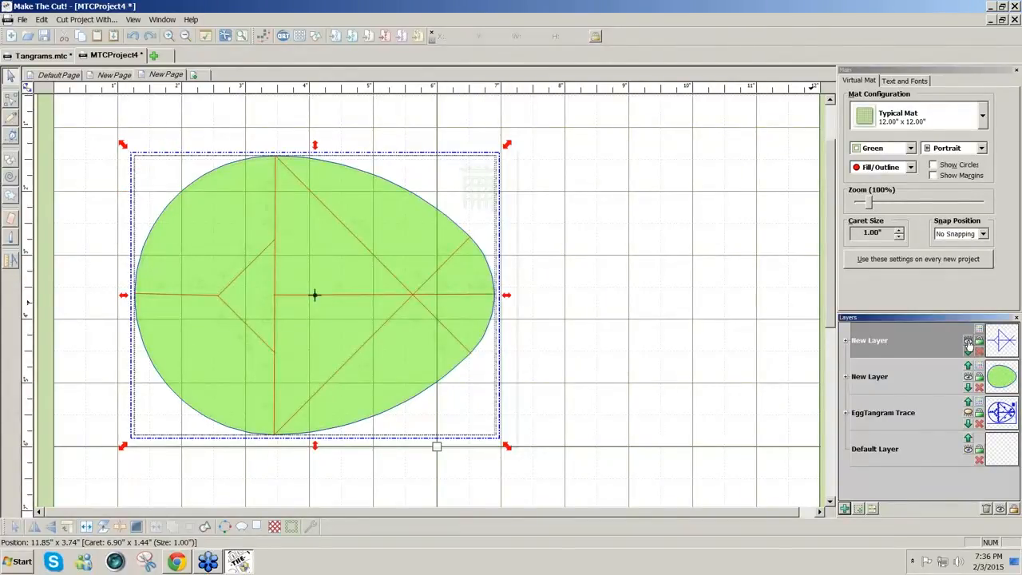
left_click(968, 413)
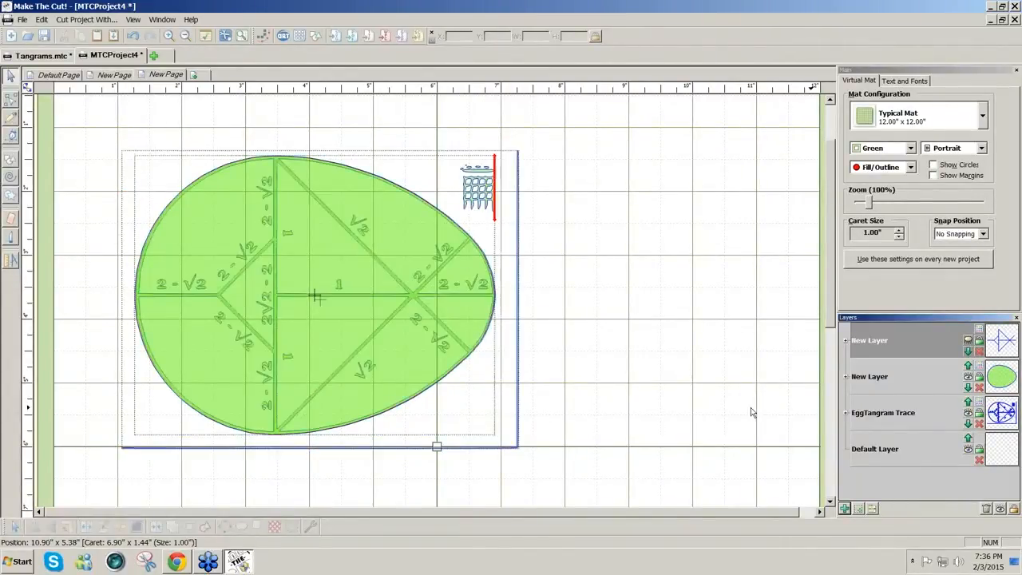
left_click(968, 413)
- Scale the solid egg proportionally to 10% through its width
left_click(468, 336)
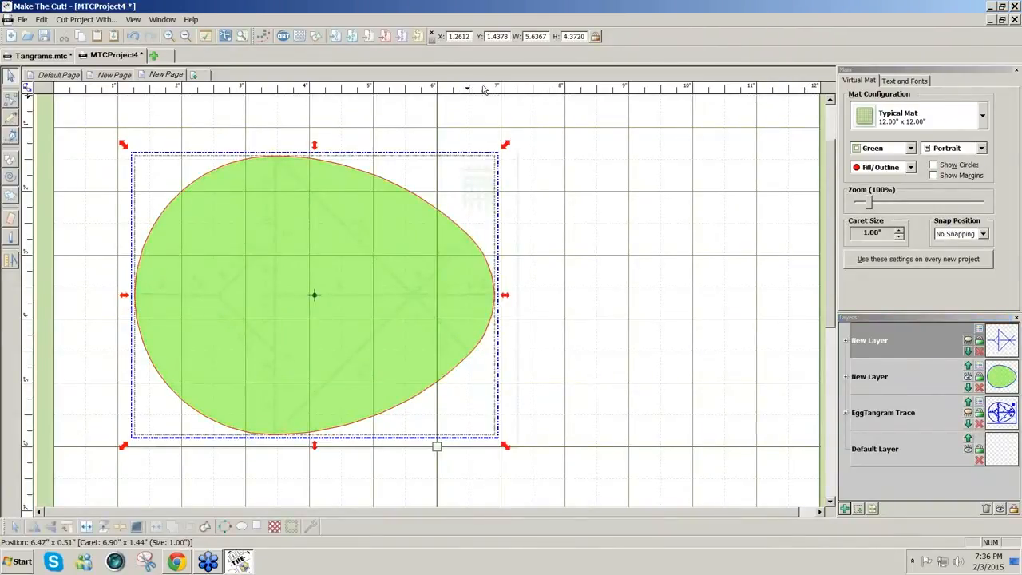
left_click_drag(526, 36, 555, 36)
type("10")
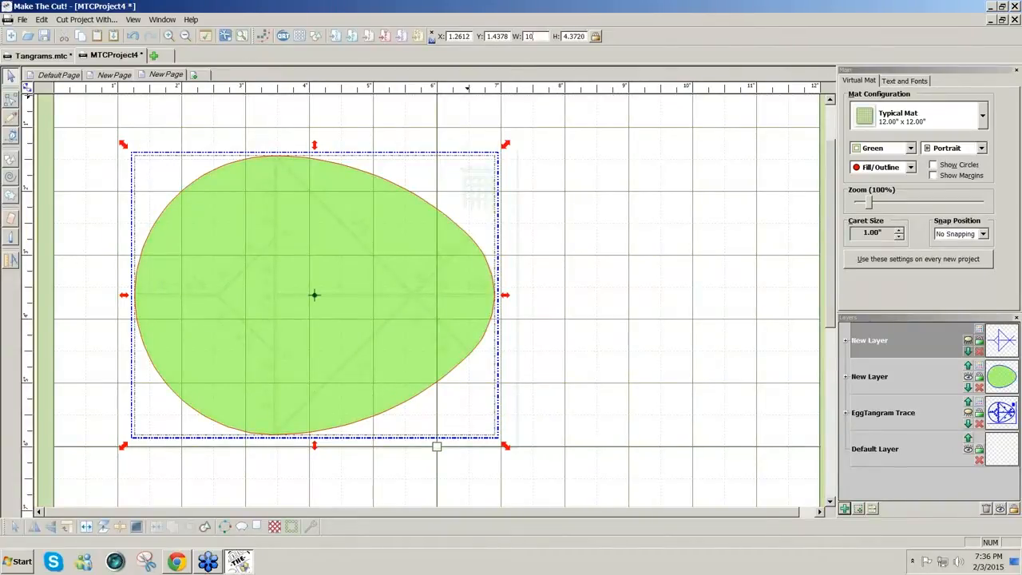
type("0%")
key("Return")
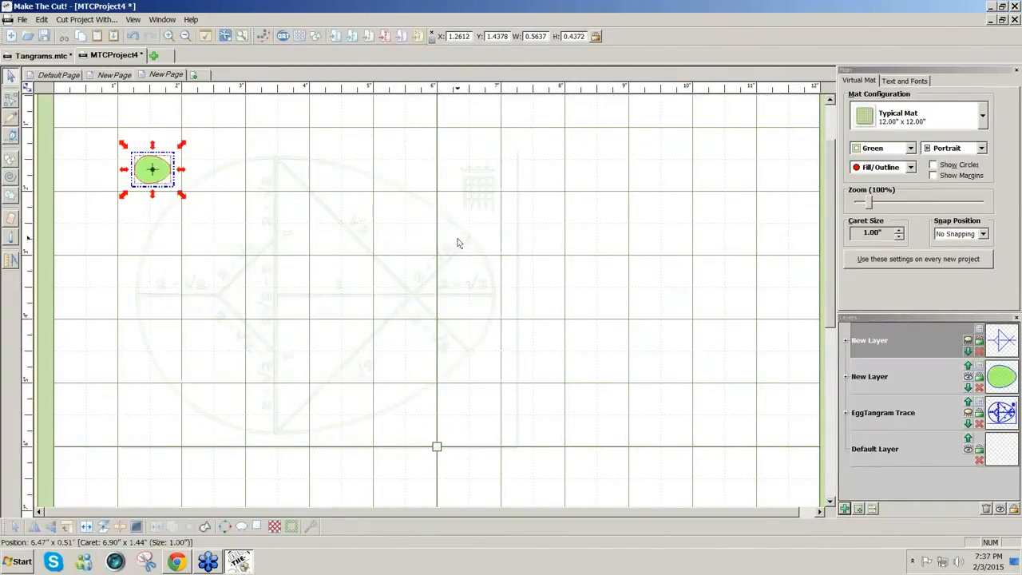
- Reduce the shrunken egg's nodes with Auto Simplify Path
left_click(312, 529)
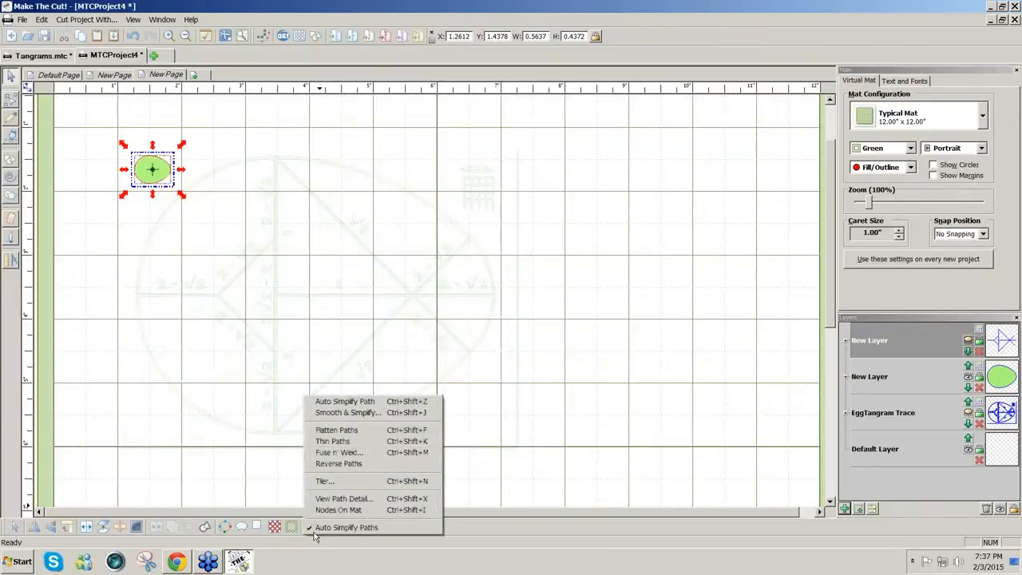
left_click(381, 402)
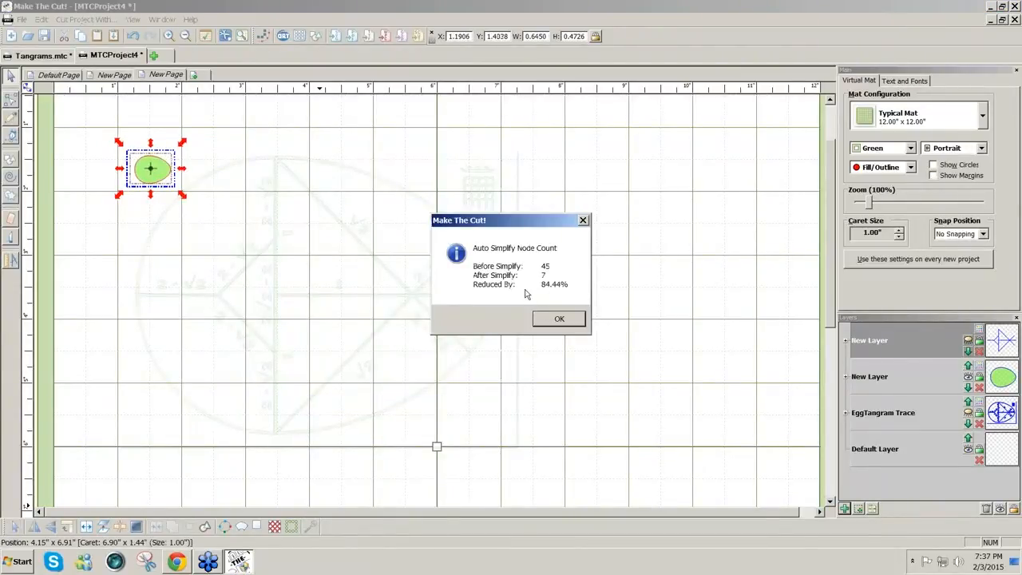
left_click(559, 319)
- Scale the simplified egg back up to 1000% through its width
left_click_drag(547, 36, 499, 37)
type("10")
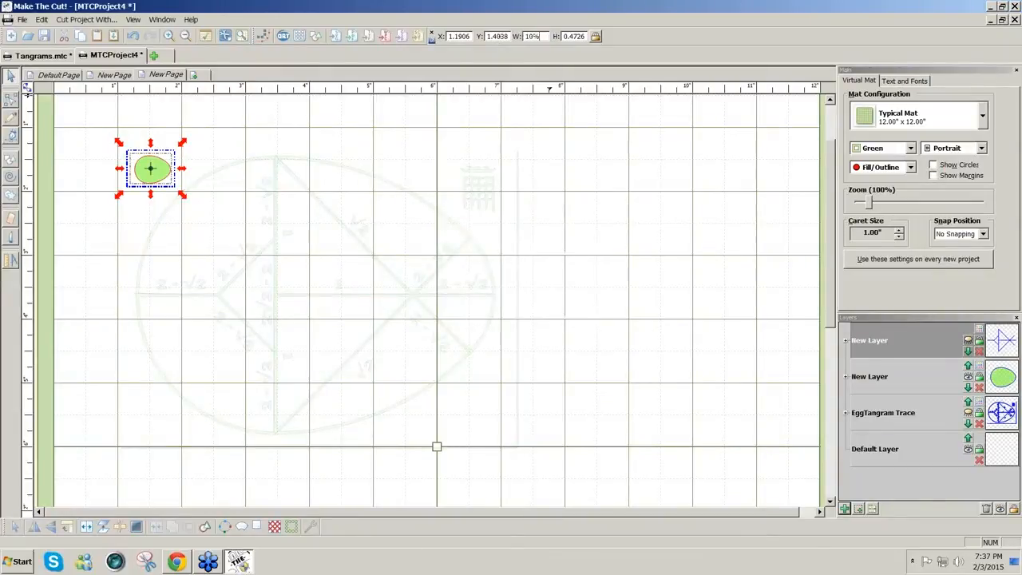
type("00%")
key("Return")
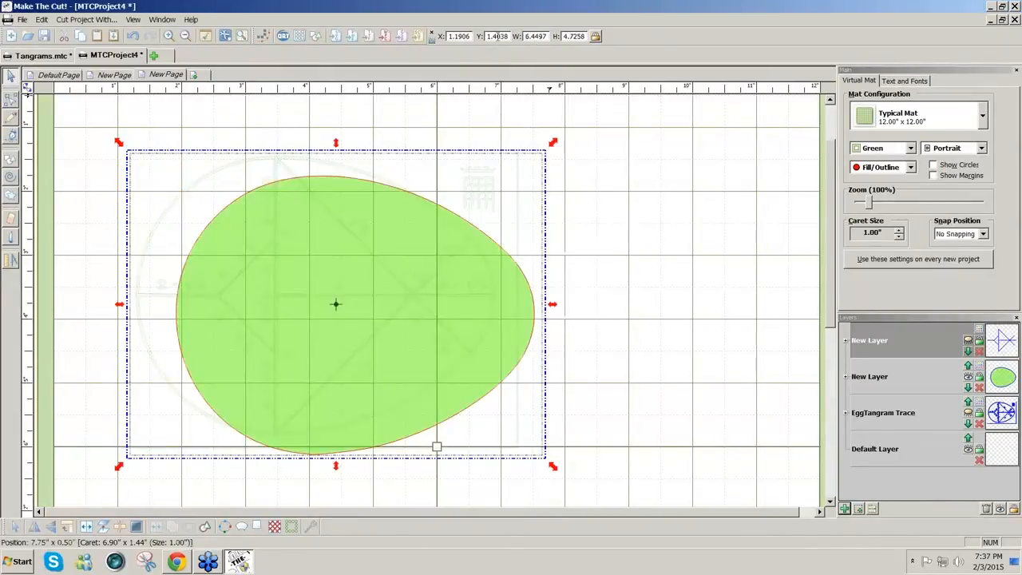
- Show the layer with the joined lines again and align the lines with the simplified egg so their ends meet its edge
left_click(969, 342)
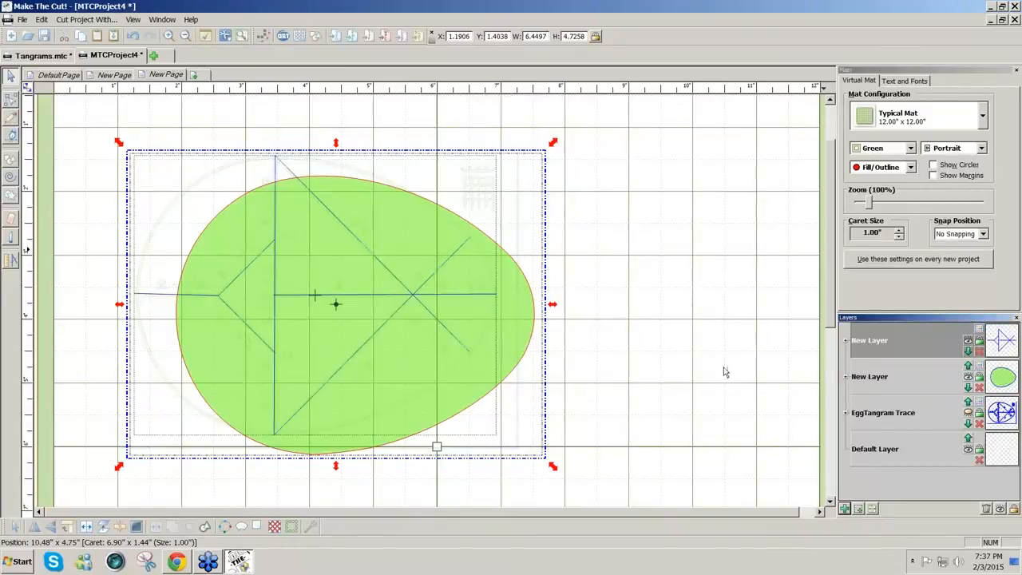
left_click(612, 465)
left_click_drag(625, 471, 140, 101)
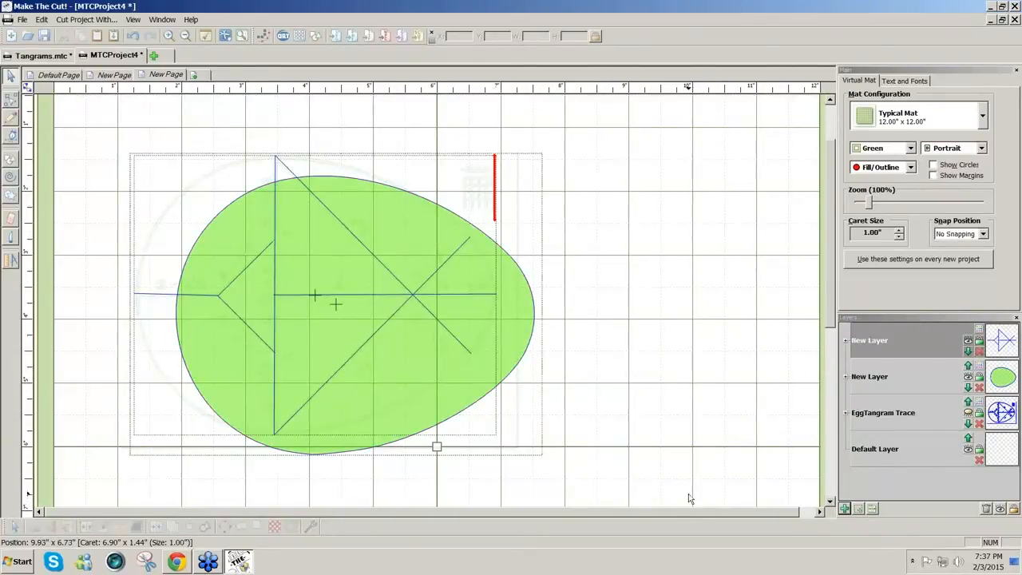
left_click(631, 398)
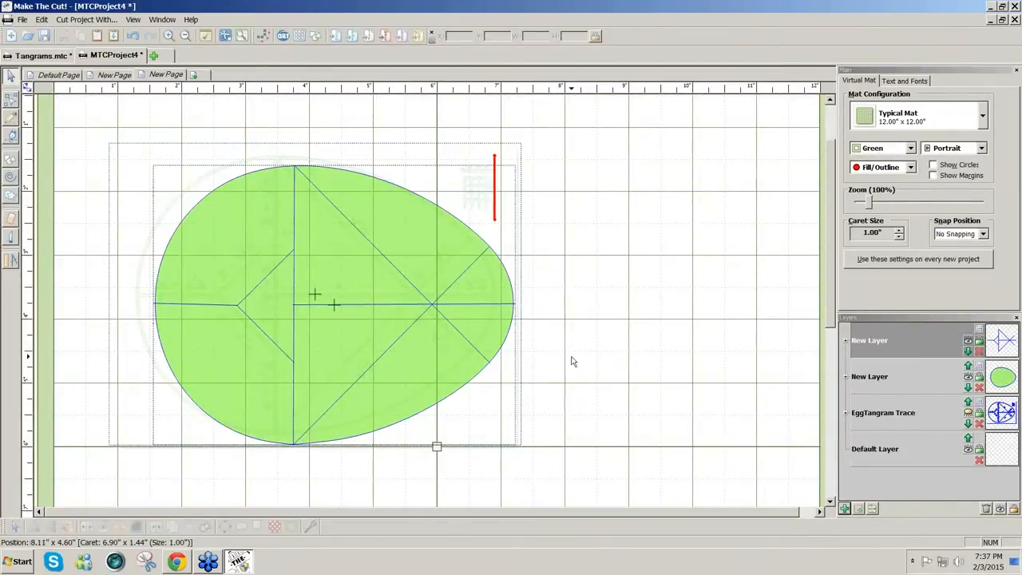
left_click(381, 330)
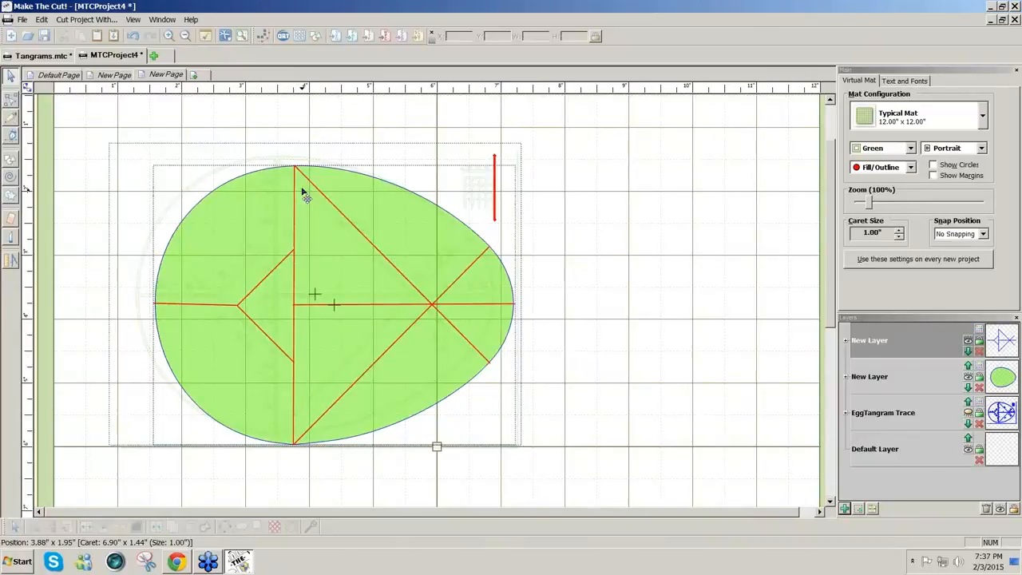